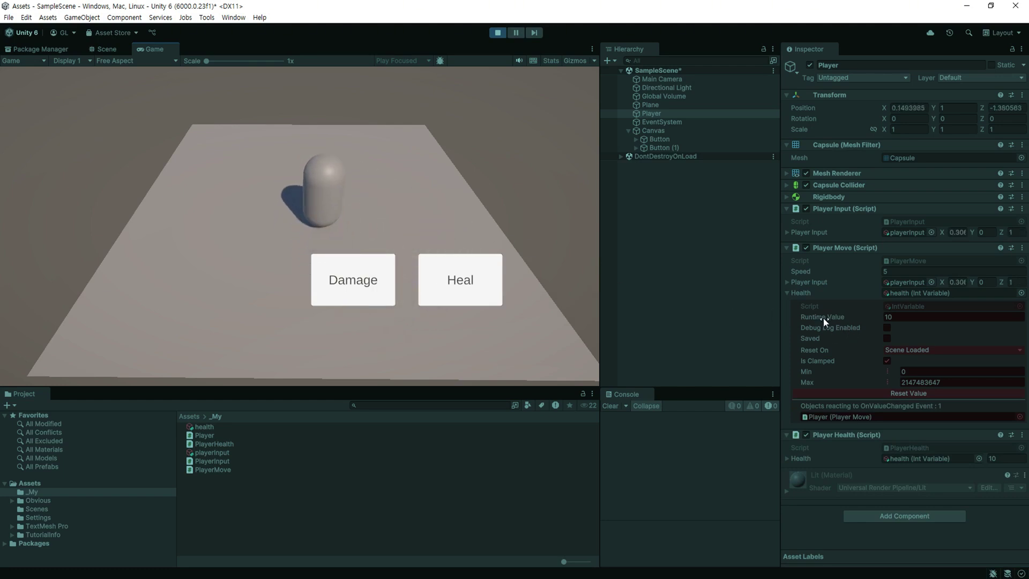
# Drop the health Runtime Value to 0, use the Damage and Heal buttons, then raise health to 14.
pyautogui.moveTo(823, 318)
pyautogui.mouseDown()
pyautogui.moveTo(772, 310)
pyautogui.moveTo(832, 316)
pyautogui.mouseUp()
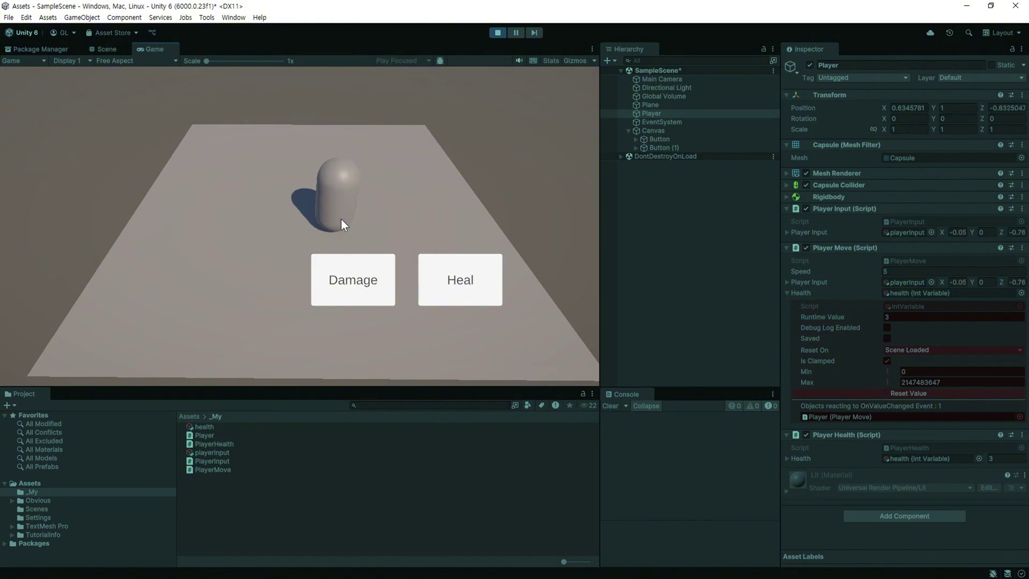
pyautogui.click(359, 274)
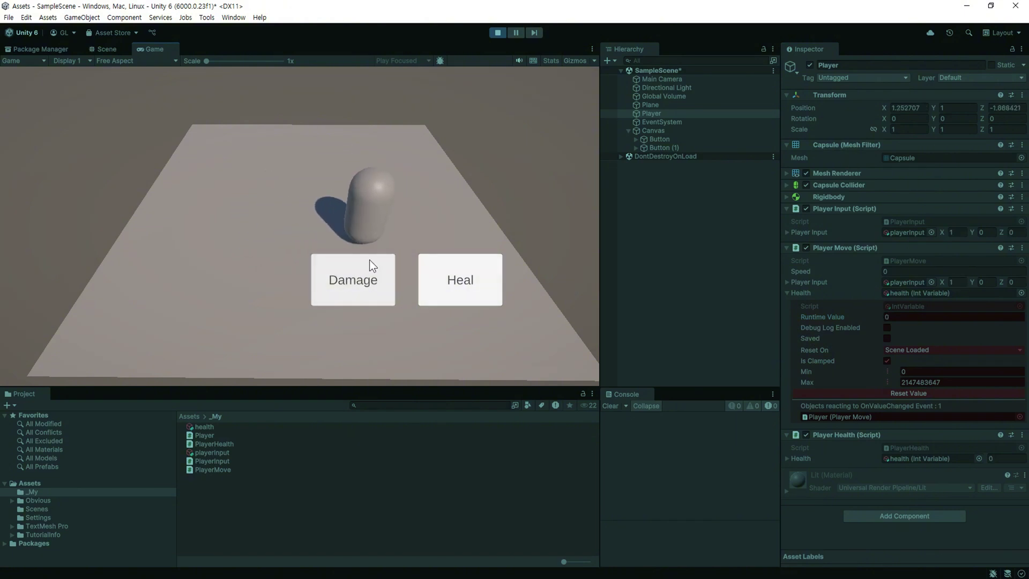
pyautogui.click(468, 281)
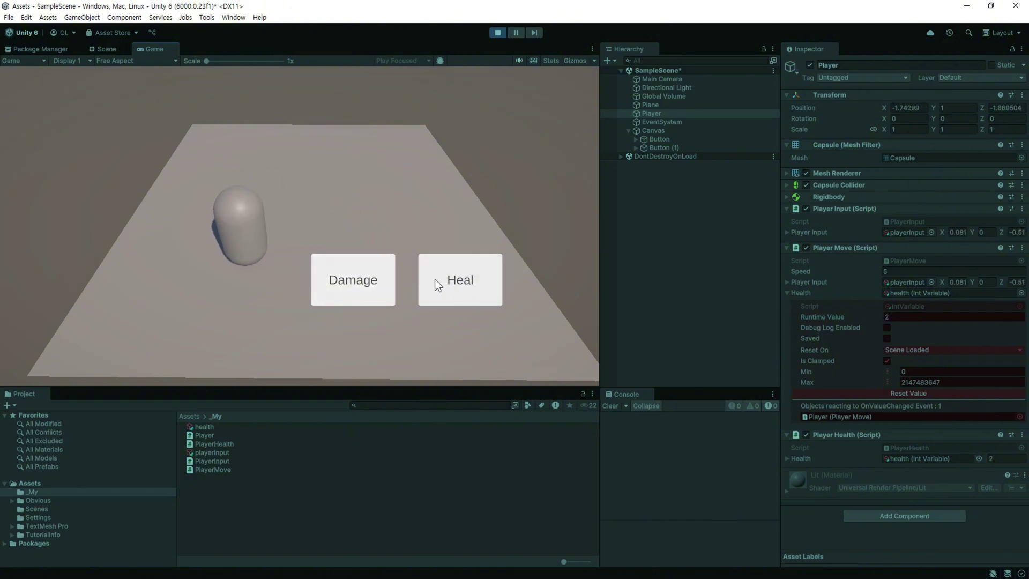
pyautogui.moveTo(825, 320); pyautogui.dragTo(835, 318)
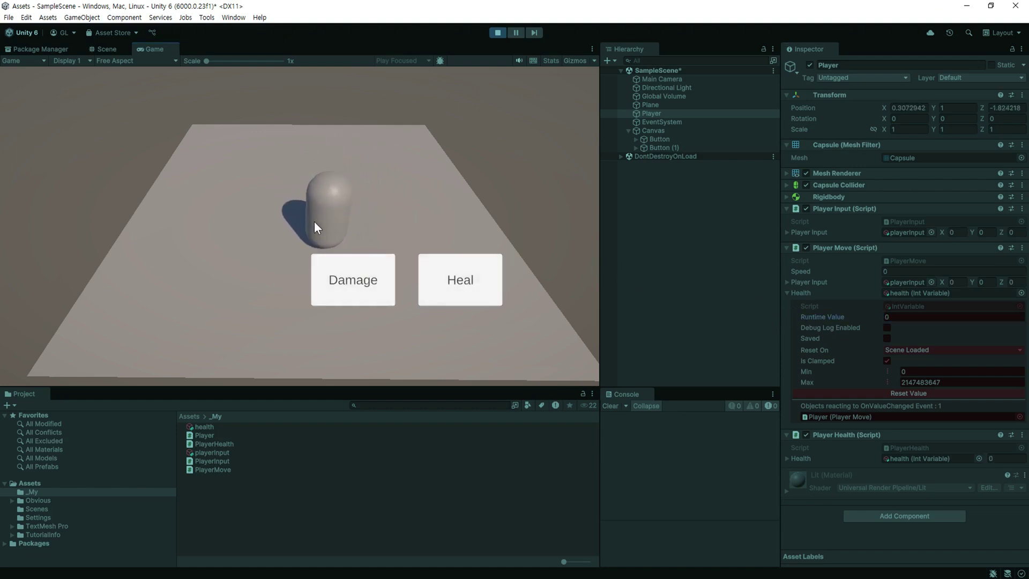
pyautogui.moveTo(808, 315)
pyautogui.mouseDown()
pyautogui.moveTo(835, 316)
pyautogui.moveTo(822, 316)
pyautogui.mouseUp()
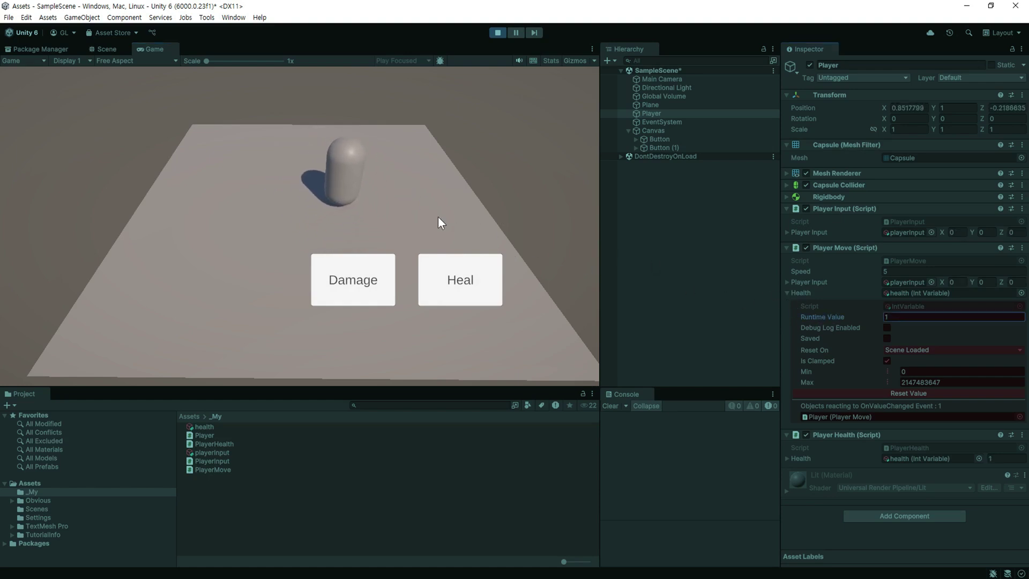
# Try moving the capsule with the A and S keys, then stop play mode.
pyautogui.click(439, 216)
pyautogui.press('a')
pyautogui.press('s')
pyautogui.click(829, 315)
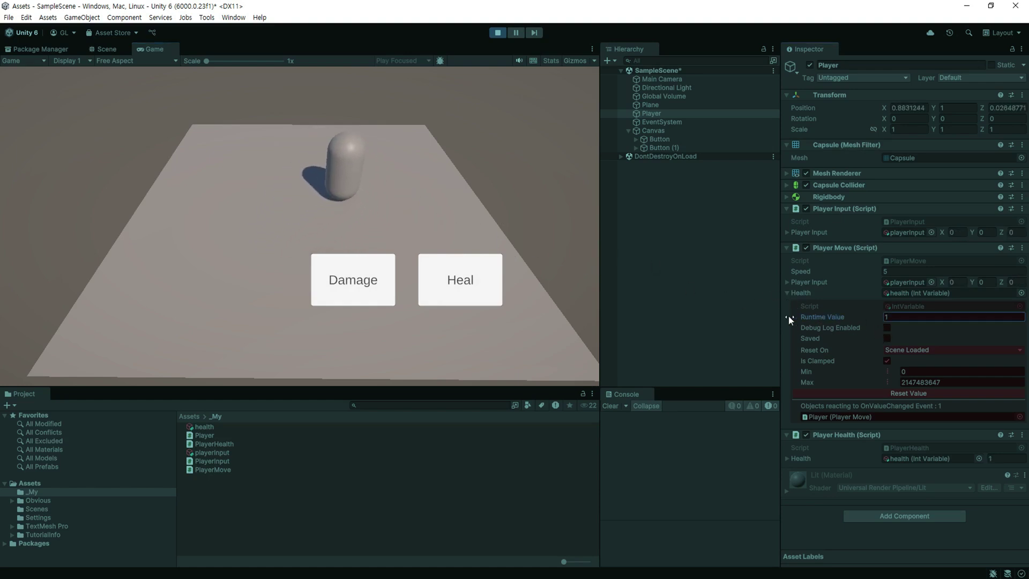
pyautogui.hotkey('ctrl', 'p')
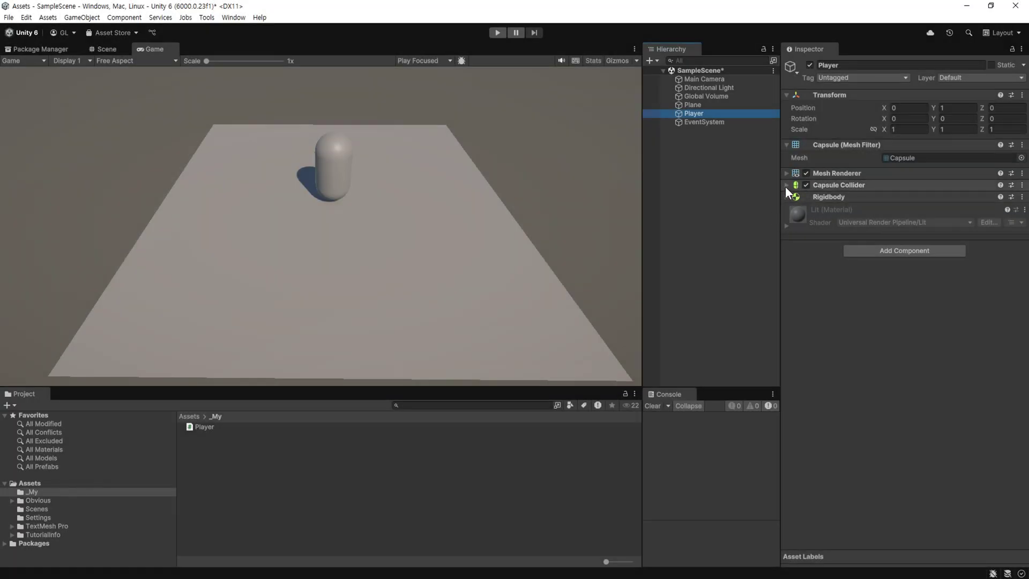
# Inspect the Player's Rigidbody and Capsule Collider settings.
pyautogui.click(786, 197)
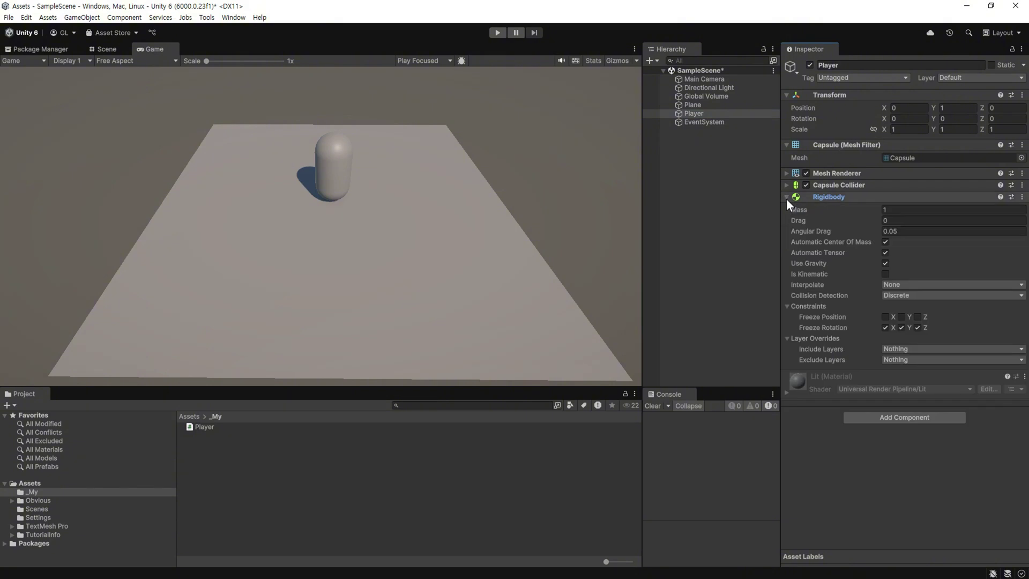
pyautogui.click(786, 197)
pyautogui.click(787, 185)
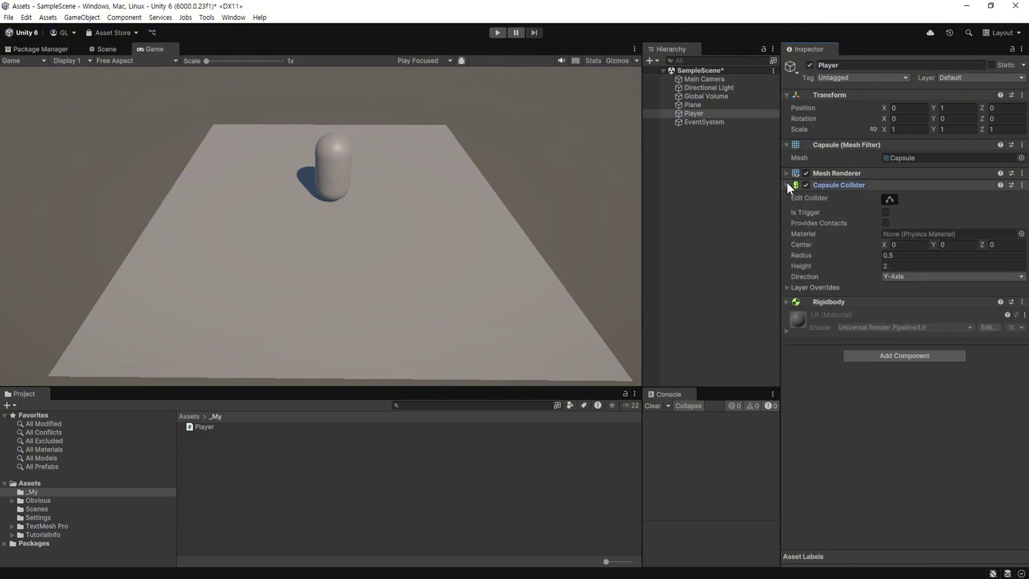
pyautogui.click(787, 182)
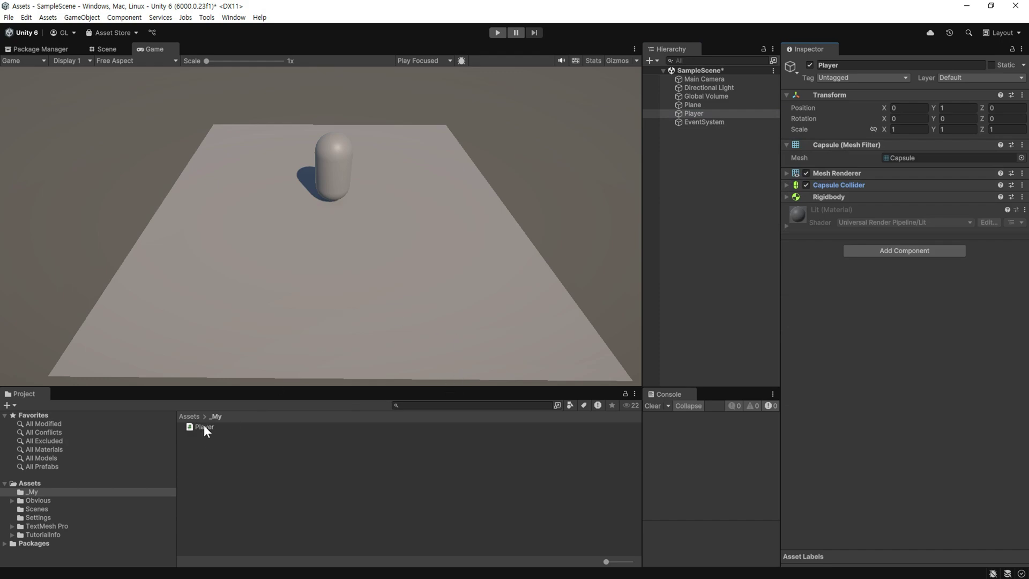
# Attach the Player script to the Player capsule and open it for editing.
pyautogui.moveTo(205, 428); pyautogui.dragTo(956, 402)
pyautogui.moveTo(884, 337); pyautogui.dragTo(838, 237)
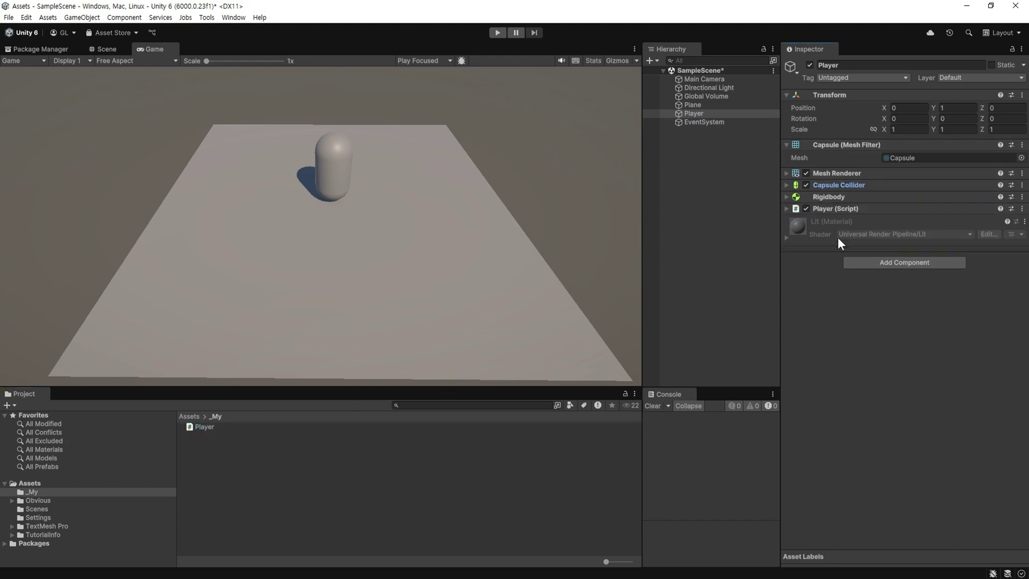
pyautogui.doubleClick(822, 211)
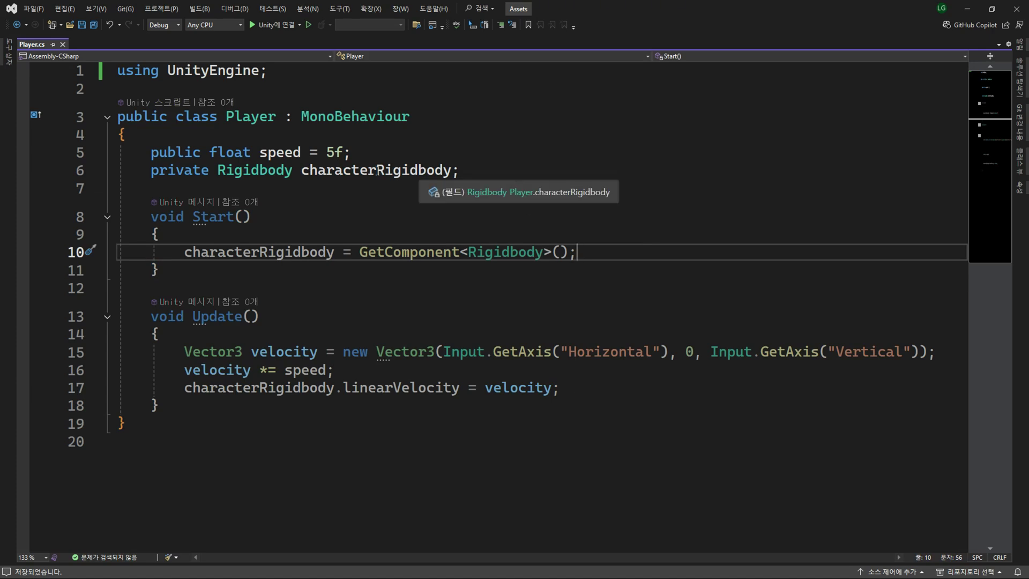
# Steer the capsule around the plane with the WASD keys.
pyautogui.press('s')
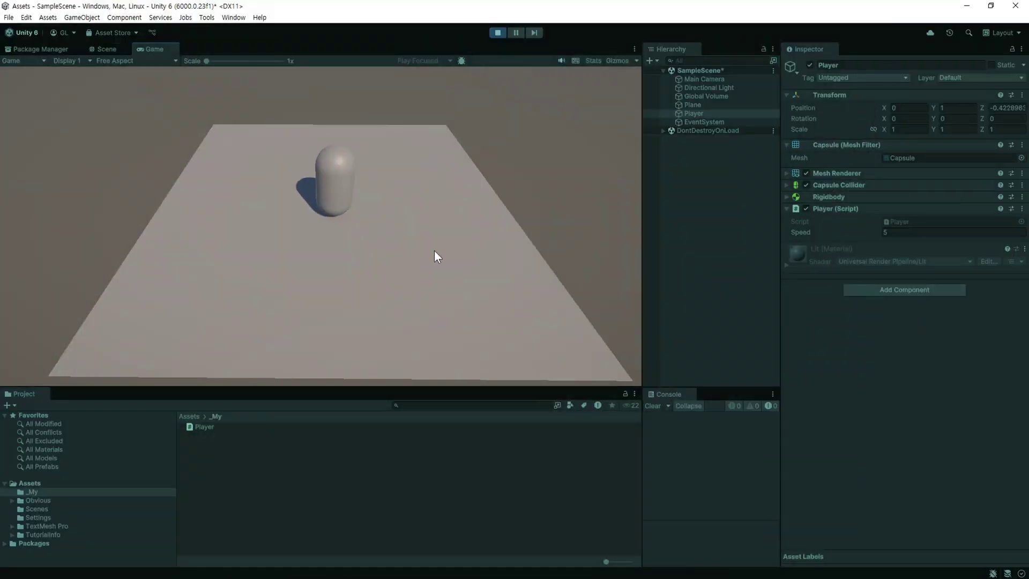
pyautogui.press('d')
pyautogui.press('w')
pyautogui.press('a')
pyautogui.press('s')
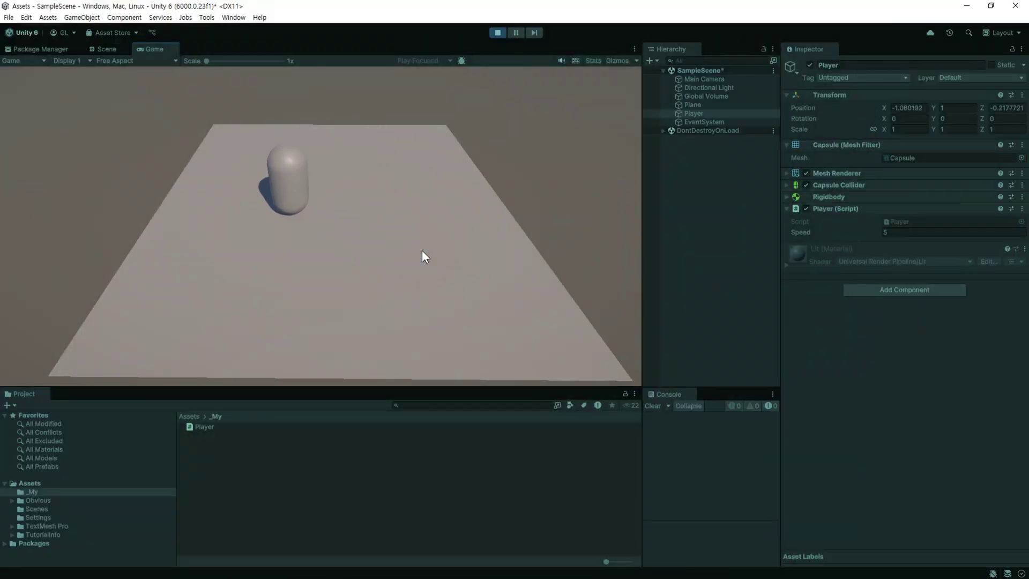
pyautogui.press('d')
pyautogui.press('s')
pyautogui.press('a')
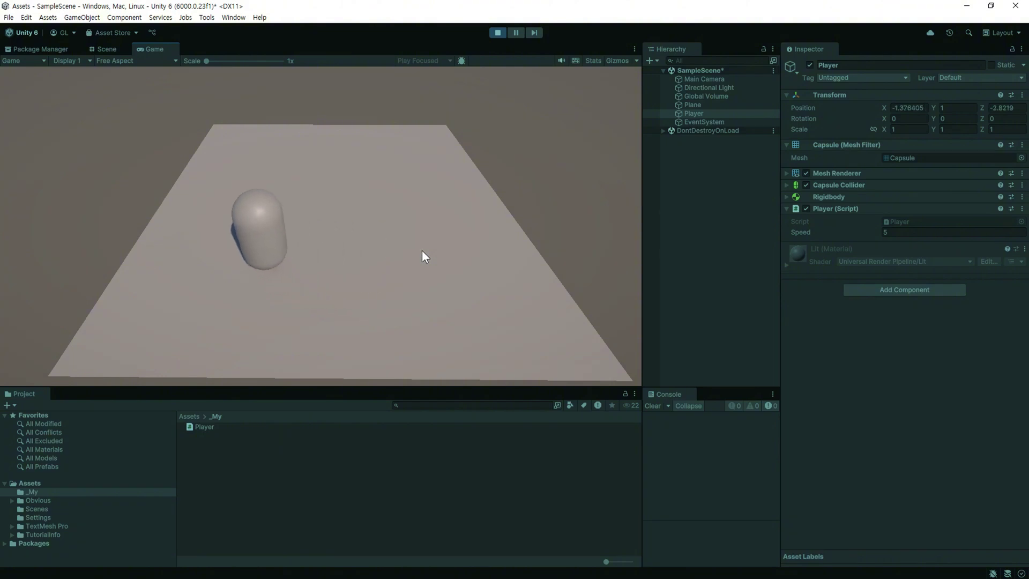
pyautogui.press('w')
pyautogui.press('d')
pyautogui.press('s')
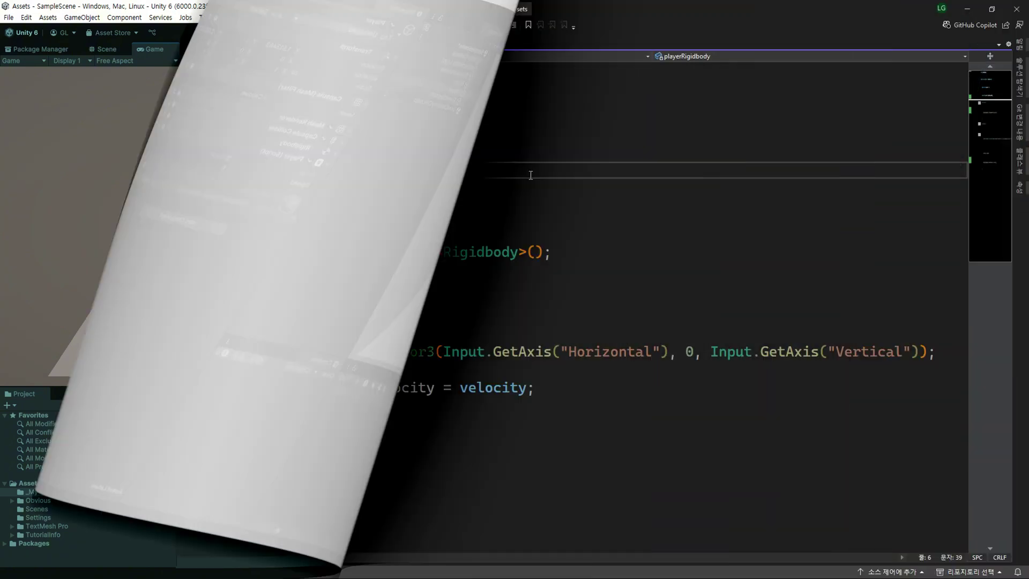
# Add a '[SerializeField] private Vector3Variable playerInput;' field to Player.cs.
pyautogui.press('Return')
pyautogui.press('Return')
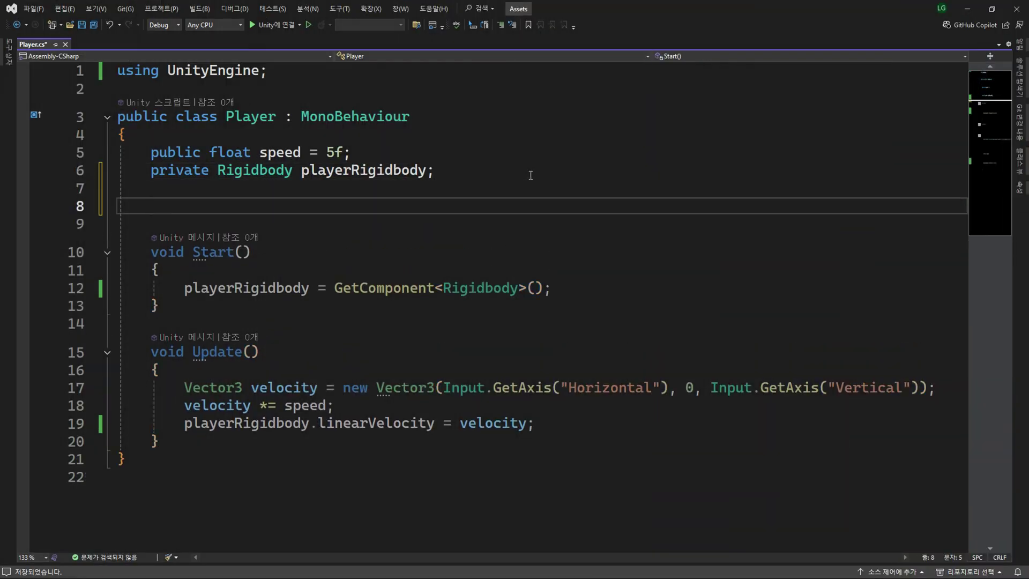
pyautogui.write('[se')
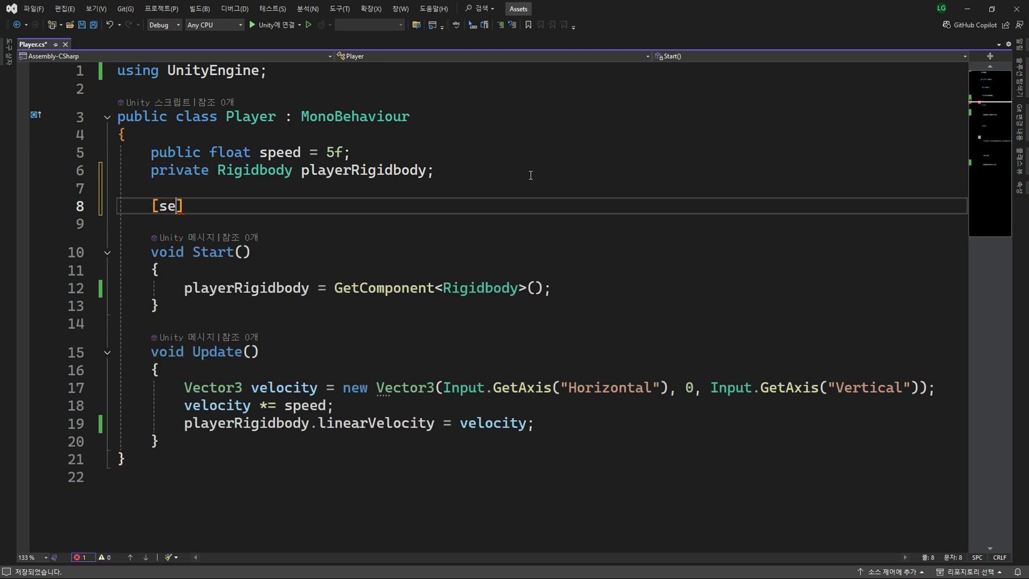
pyautogui.press('Tab')
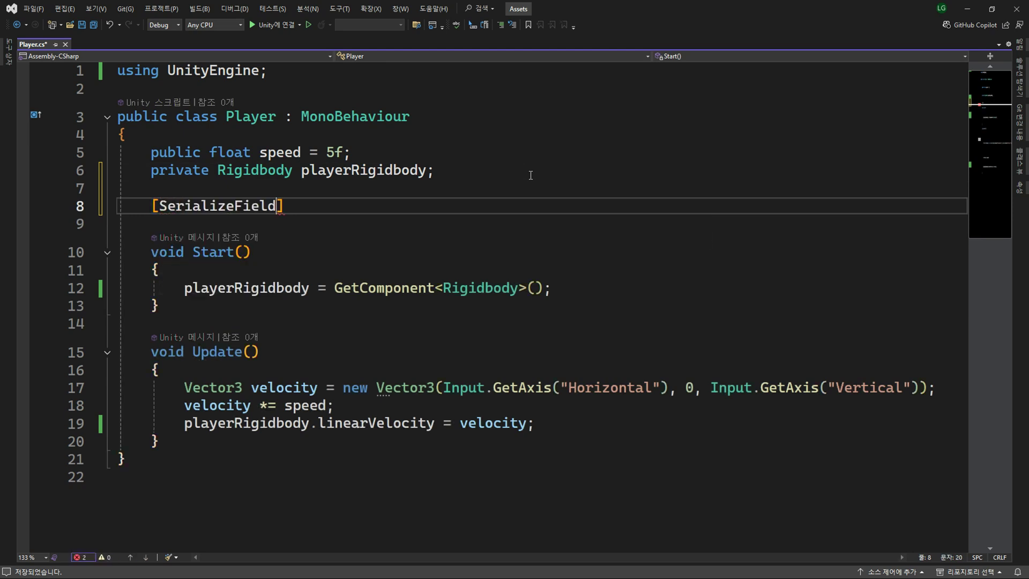
pyautogui.write('] ')
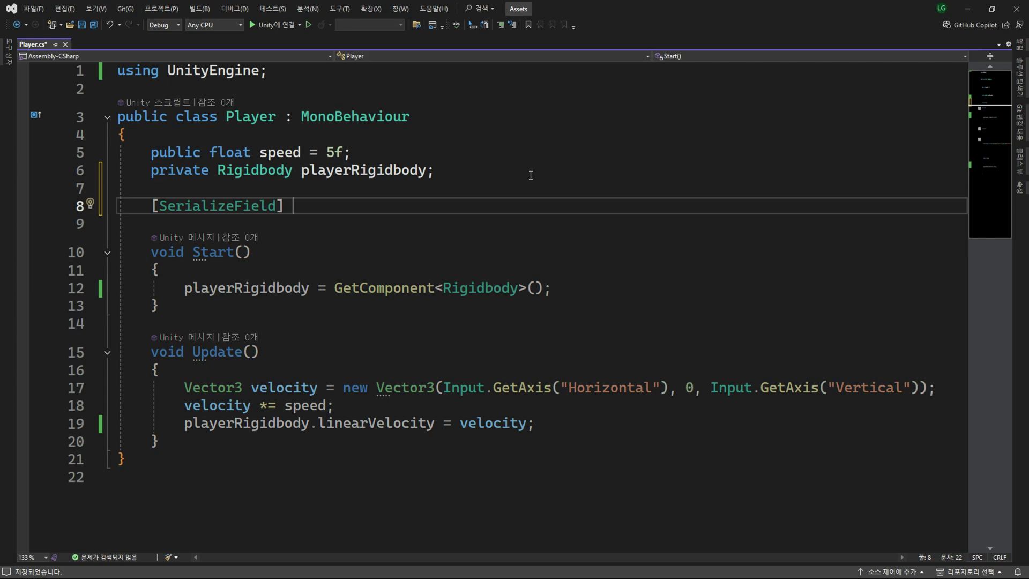
pyautogui.write('private Vec')
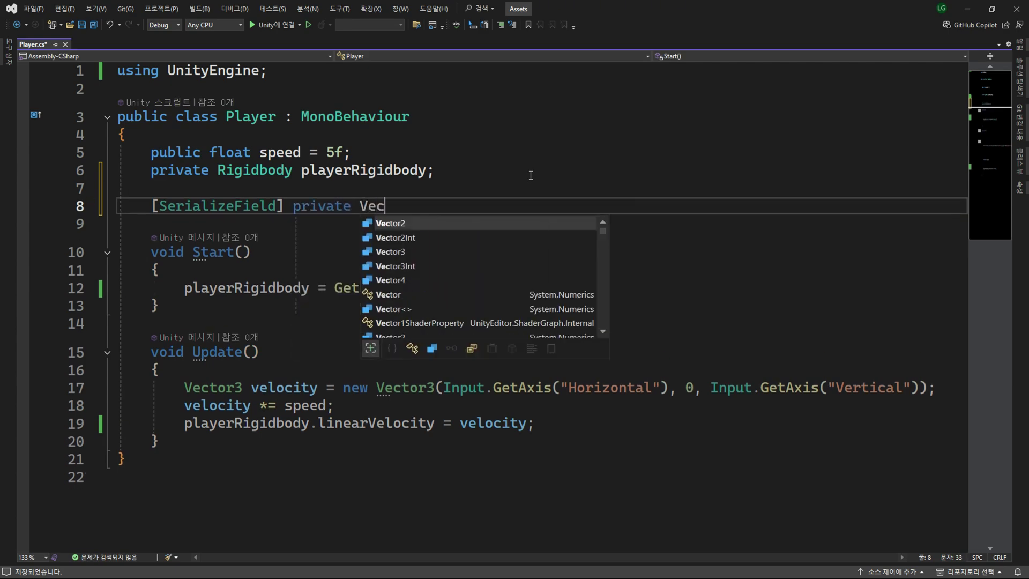
pyautogui.write('tor4')
pyautogui.press('BackSpace')
pyautogui.write('3')
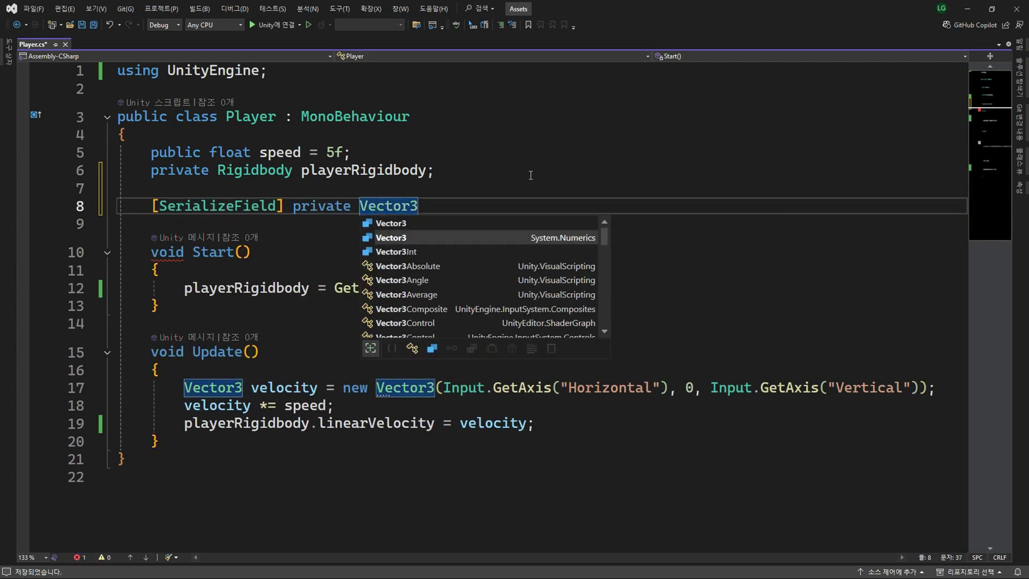
pyautogui.press('Down')
pyautogui.press('Down')
pyautogui.press('Down')
pyautogui.press('Down')
pyautogui.press('Down')
pyautogui.press('Down')
pyautogui.press('Down')
pyautogui.press('Down')
pyautogui.press('Down')
pyautogui.press('Up')
pyautogui.press('Up')
pyautogui.press('Up')
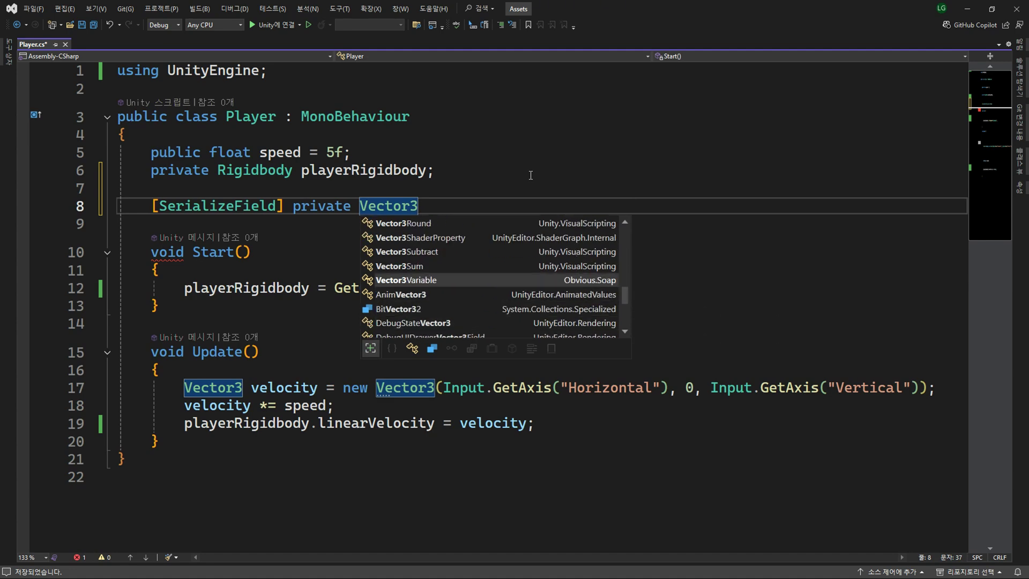
pyautogui.press('Up')
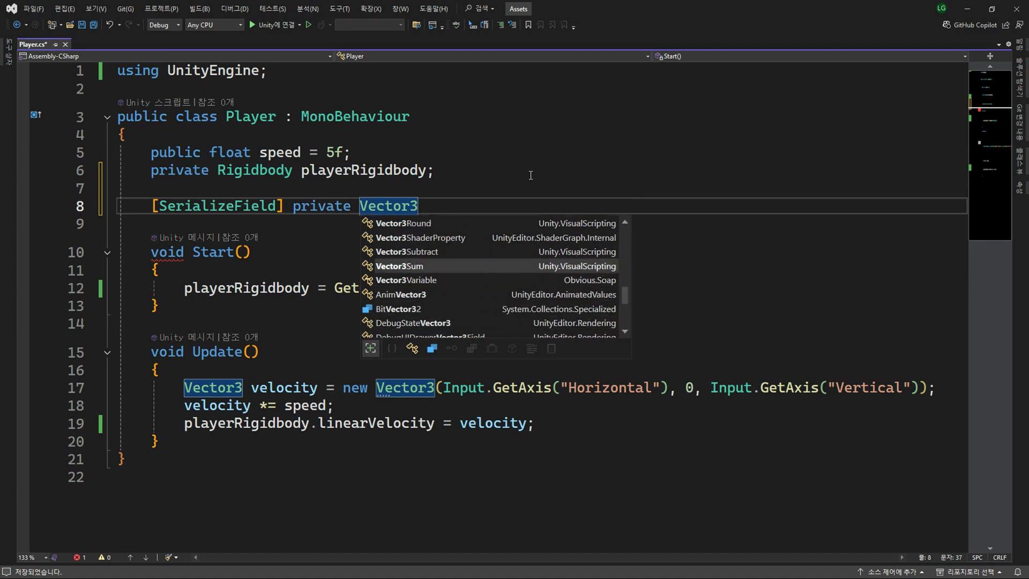
pyautogui.press('Up')
pyautogui.press('Up')
pyautogui.press('Up')
pyautogui.press('Up')
pyautogui.press('Up')
pyautogui.press('Up')
pyautogui.press('Down')
pyautogui.press('Down')
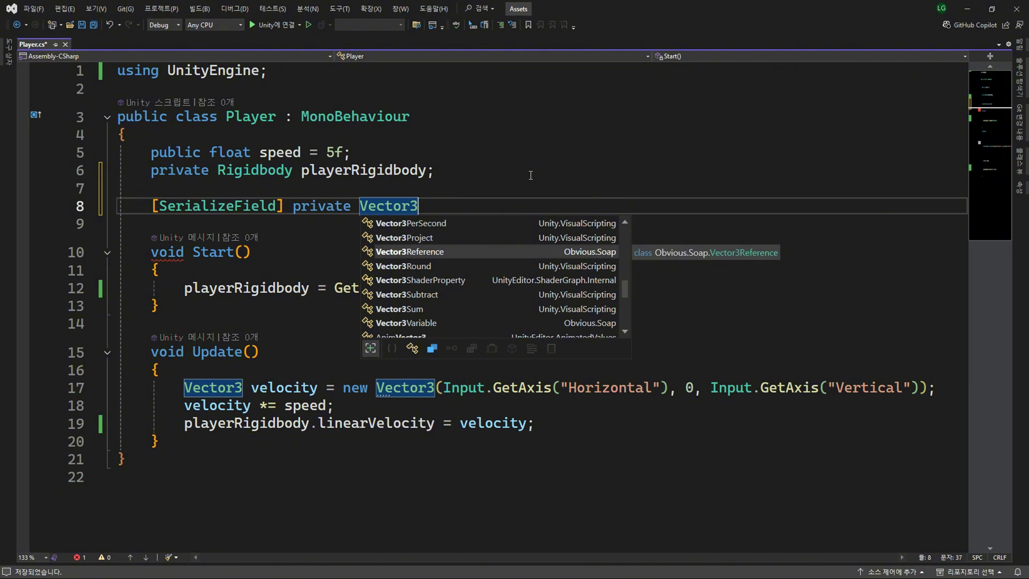
pyautogui.press('Down')
pyautogui.press('Down')
pyautogui.press('Down')
pyautogui.press('Down')
pyautogui.press('Down')
pyautogui.press('Tab')
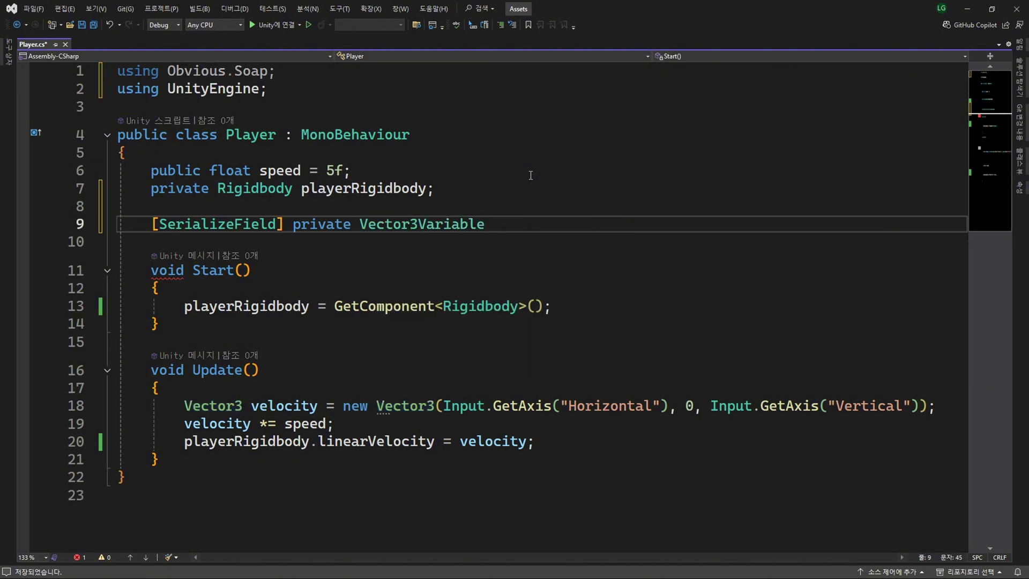
pyautogui.write('playerI')
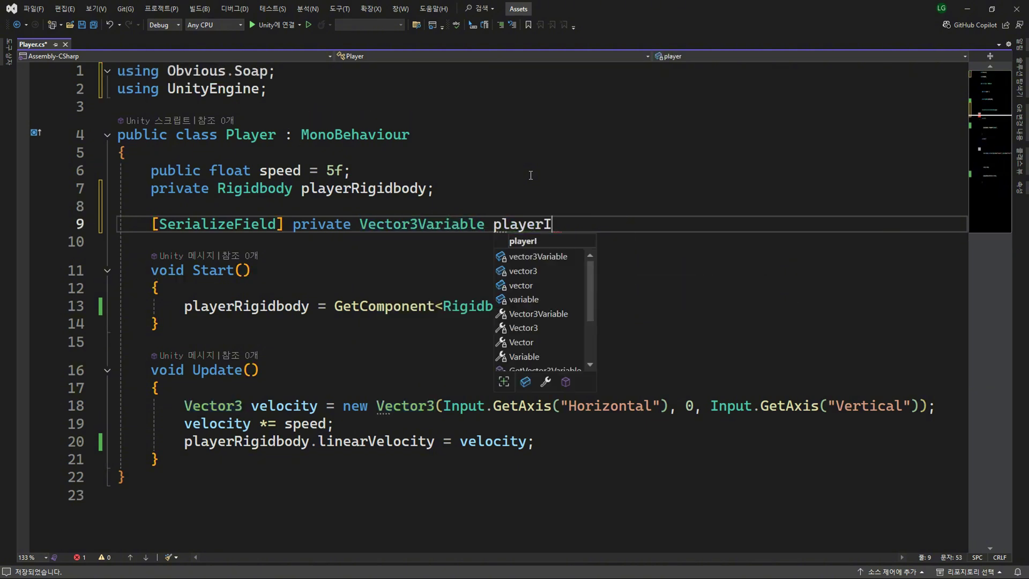
pyautogui.write('nput;')
# Comment out the old velocity calculation and the 'velocity *= speed' line.
pyautogui.scroll(-2, 503, 170)
pyautogui.click(185, 298)
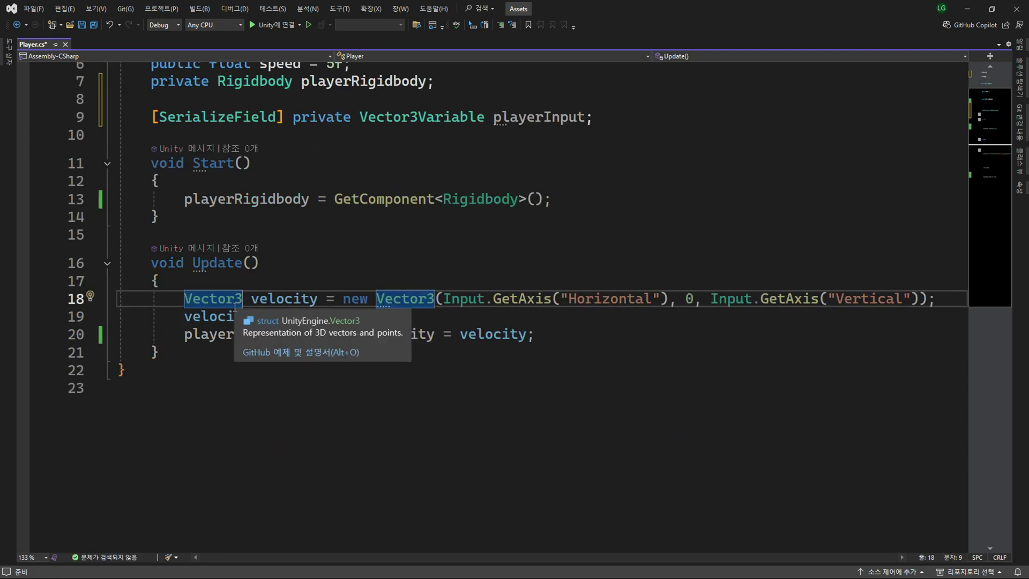
pyautogui.write('//')
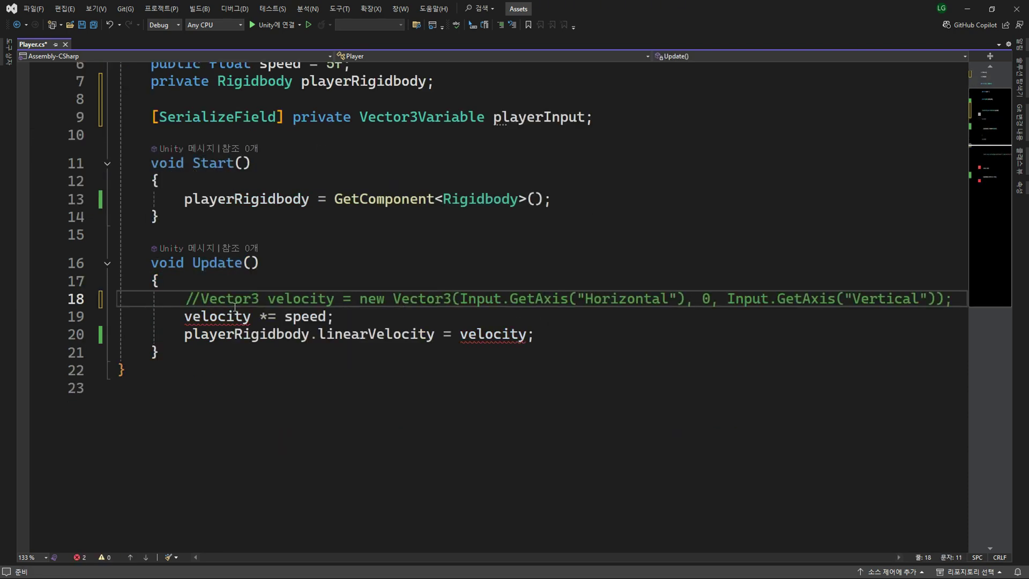
pyautogui.press('Down')
pyautogui.press('Home')
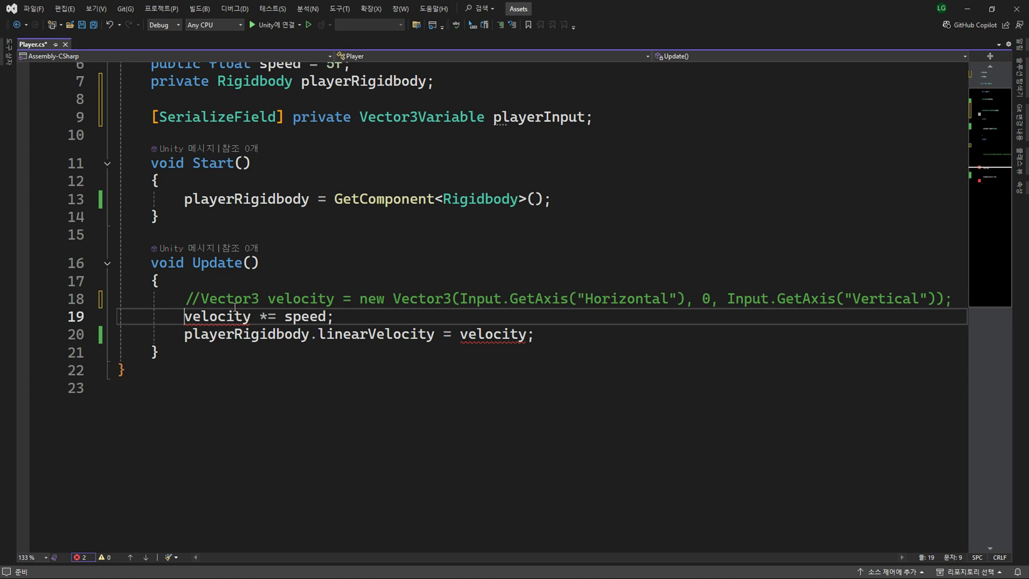
pyautogui.write('//')
# Add 'playerInput.Value =' followed by the copied new Vector3 axis-input expression.
pyautogui.press('End')
pyautogui.press('Return')
pyautogui.press('Return')
pyautogui.press('Return')
pyautogui.press('Up')
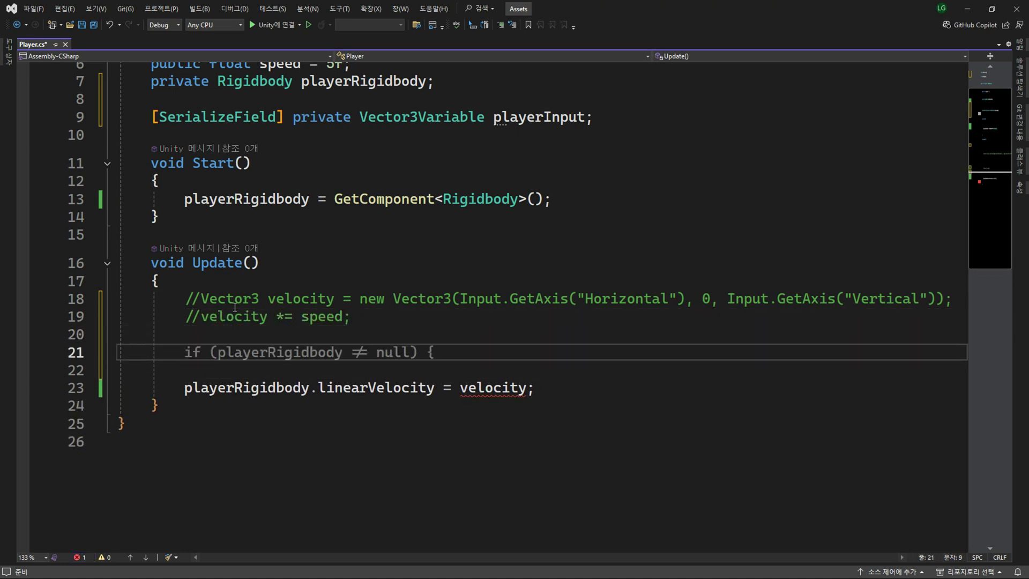
pyautogui.scroll(-2, 372, 339)
pyautogui.write('playerInput.va')
pyautogui.press('Tab')
pyautogui.write('=')
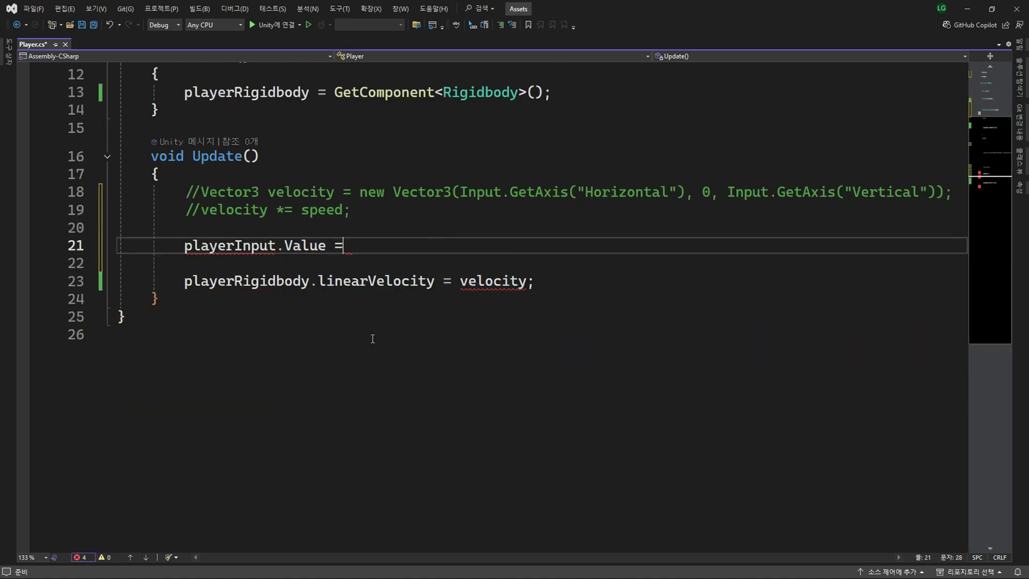
pyautogui.click(367, 189)
pyautogui.hotkey('shift', 'End')
pyautogui.hotkey('ctrl', 'c')
pyautogui.press('Down')
pyautogui.press('Down')
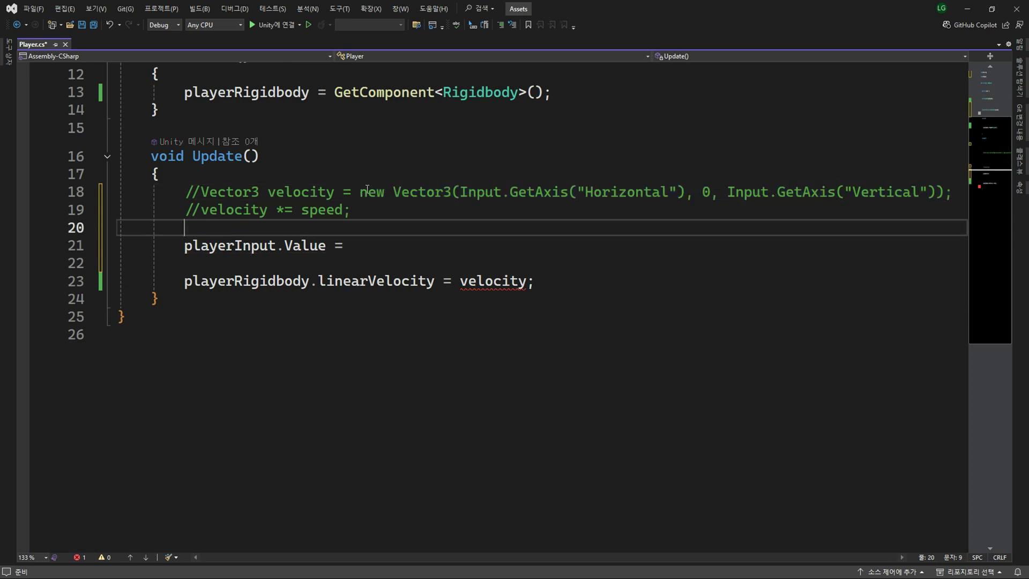
pyautogui.press('Down')
pyautogui.press('End')
pyautogui.hotkey('ctrl', 'v')
# Set the rigidbody velocity to playerInput.Value * speed and save Player.cs.
pyautogui.doubleClick(477, 282)
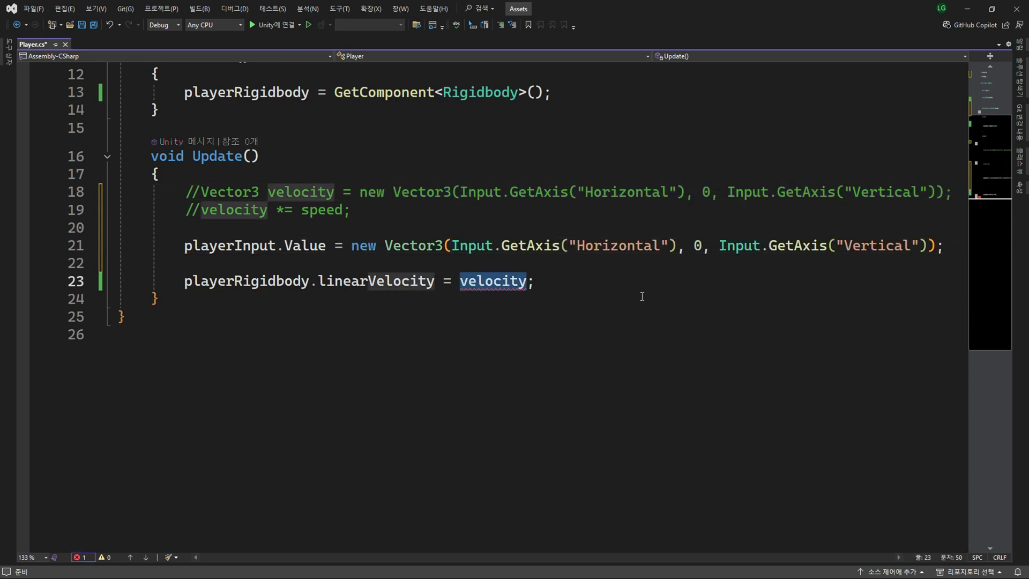
pyautogui.write('play.va')
pyautogui.press('Tab')
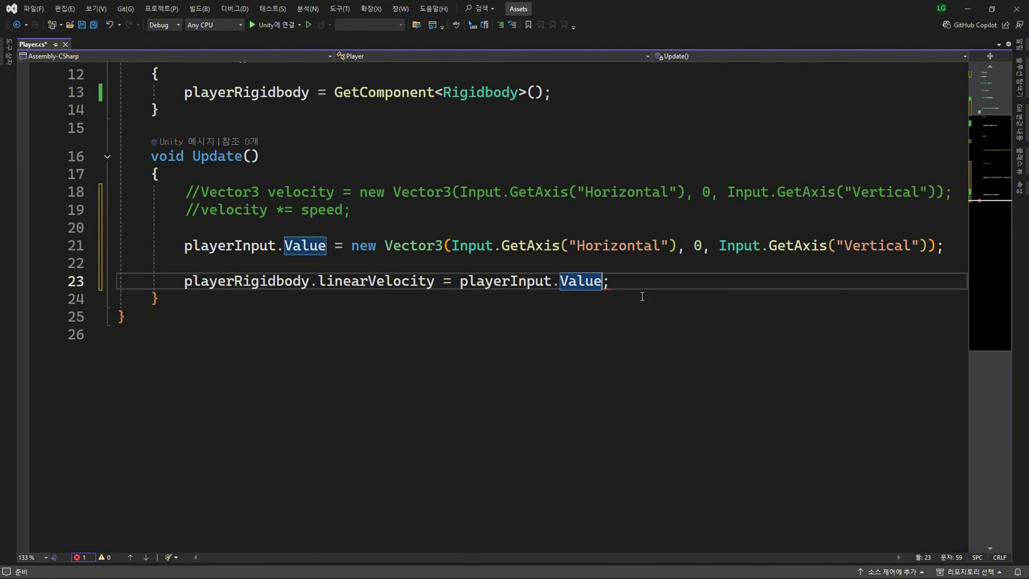
pyautogui.write('* sp')
pyautogui.press('Tab')
pyautogui.press('End')
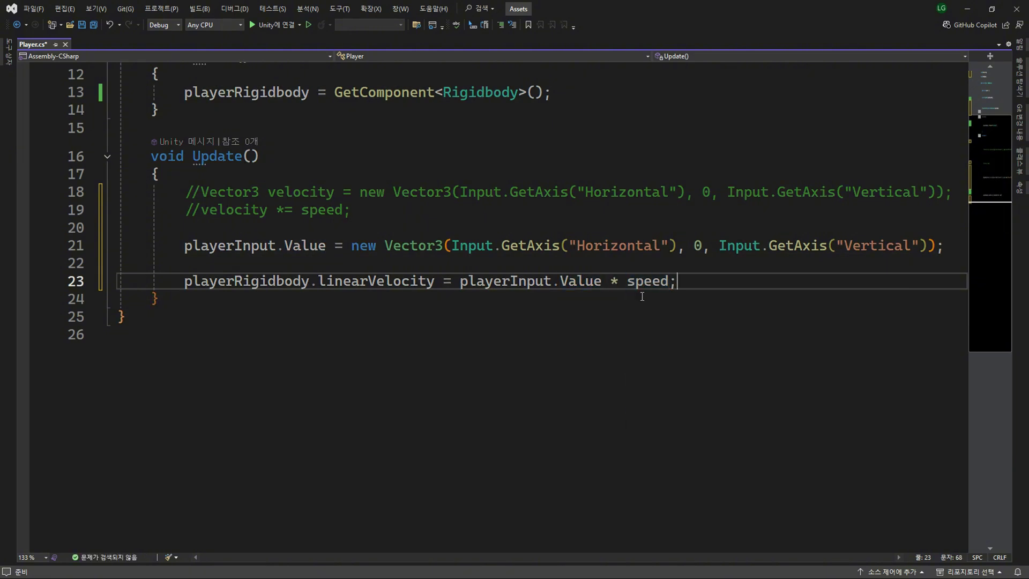
pyautogui.hotkey('ctrl', 's')
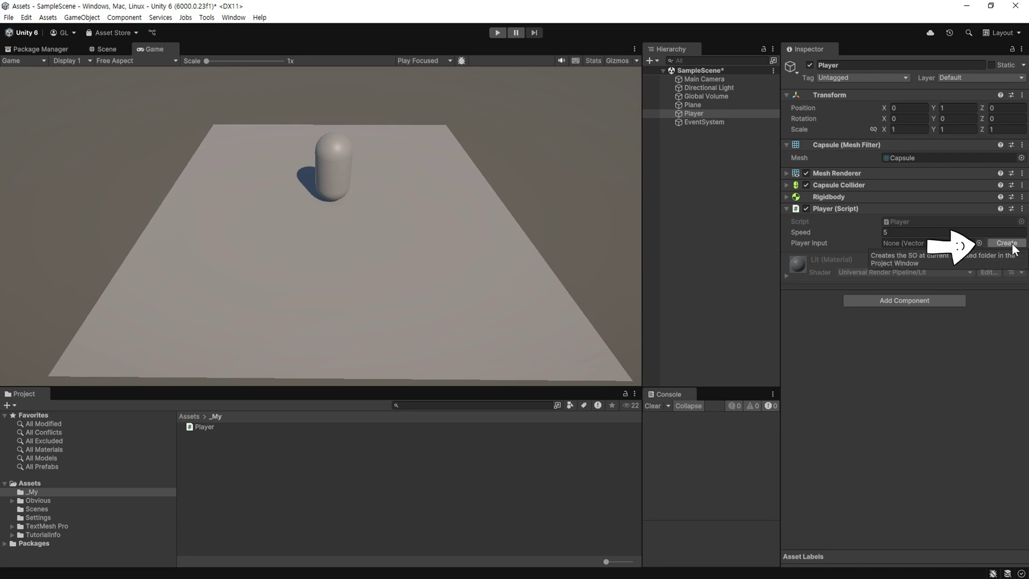
# Create and assign a playerInput Vector3 variable, then browse Create > Soap > ScriptableVariables in _My.
pyautogui.click(1013, 246)
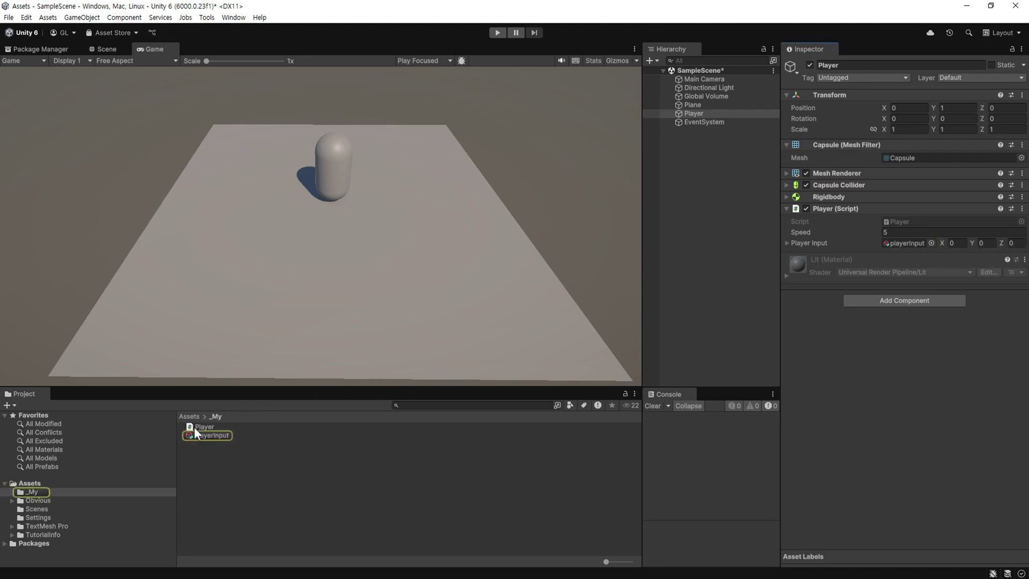
pyautogui.click(204, 436)
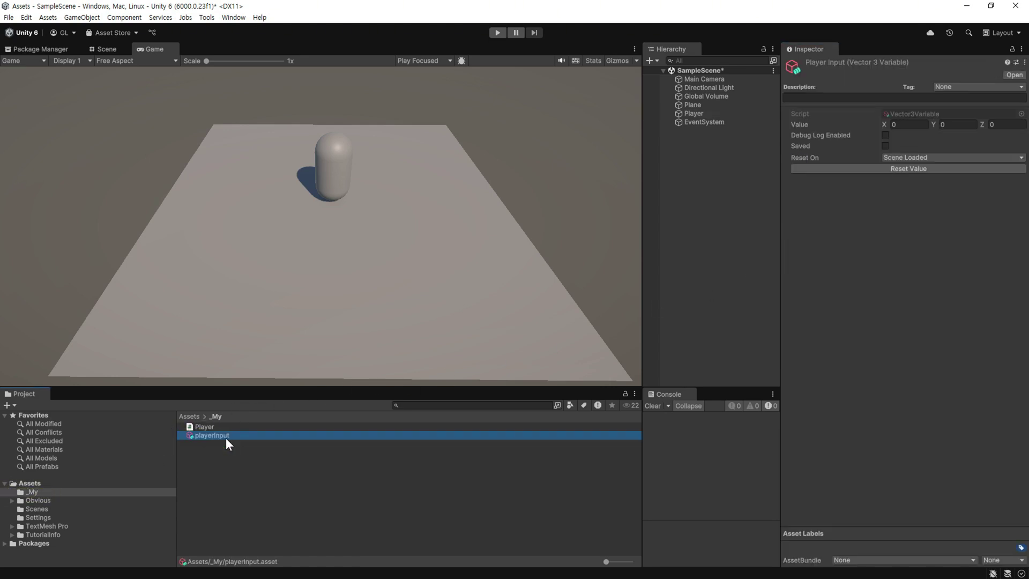
pyautogui.rightClick(259, 447)
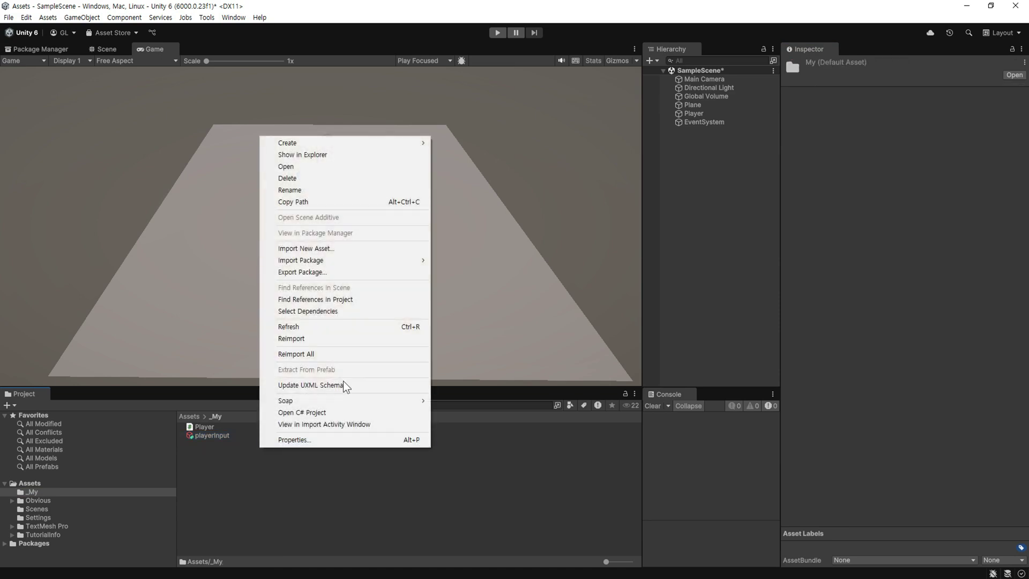
pyautogui.moveTo(357, 143)
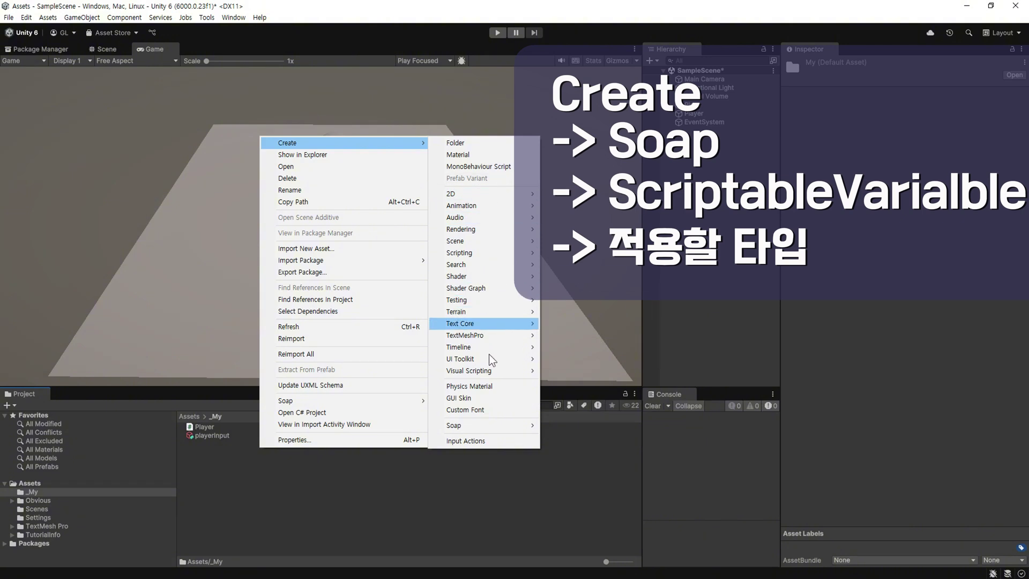
pyautogui.moveTo(487, 430)
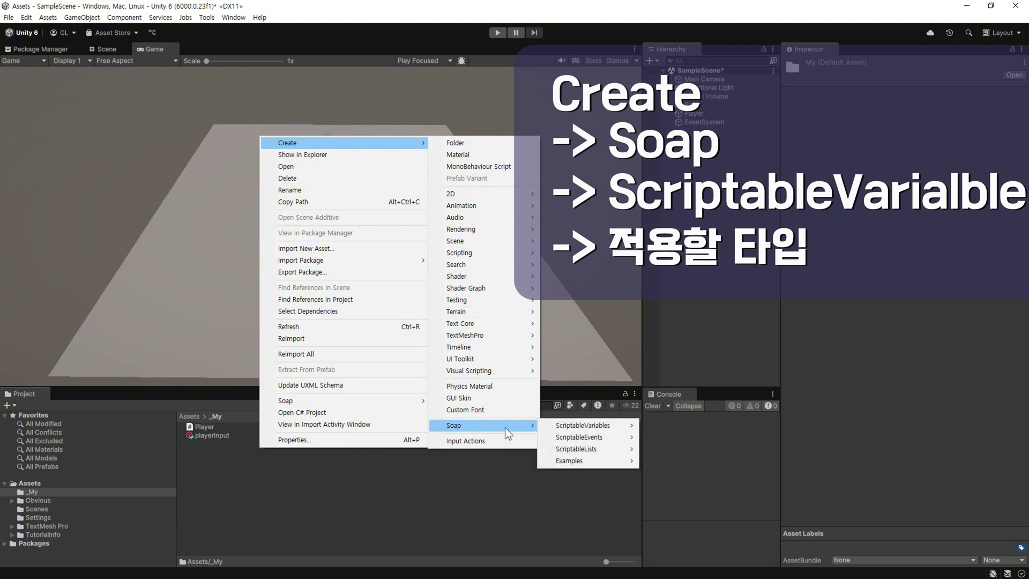
pyautogui.moveTo(626, 432)
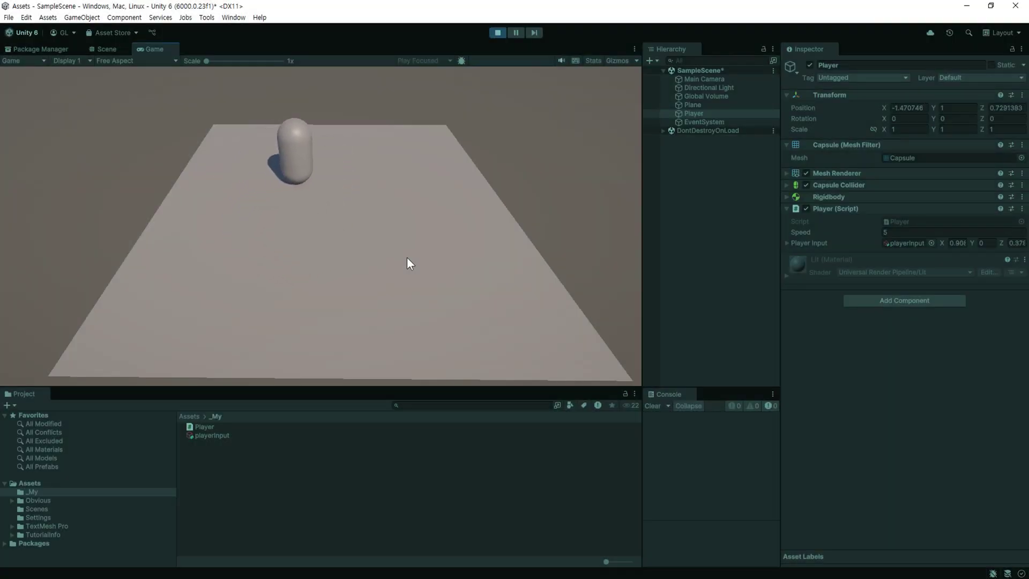
# Drive the capsule with WASD while Player Input values update, then stop the game.
pyautogui.press('a')
pyautogui.press('w')
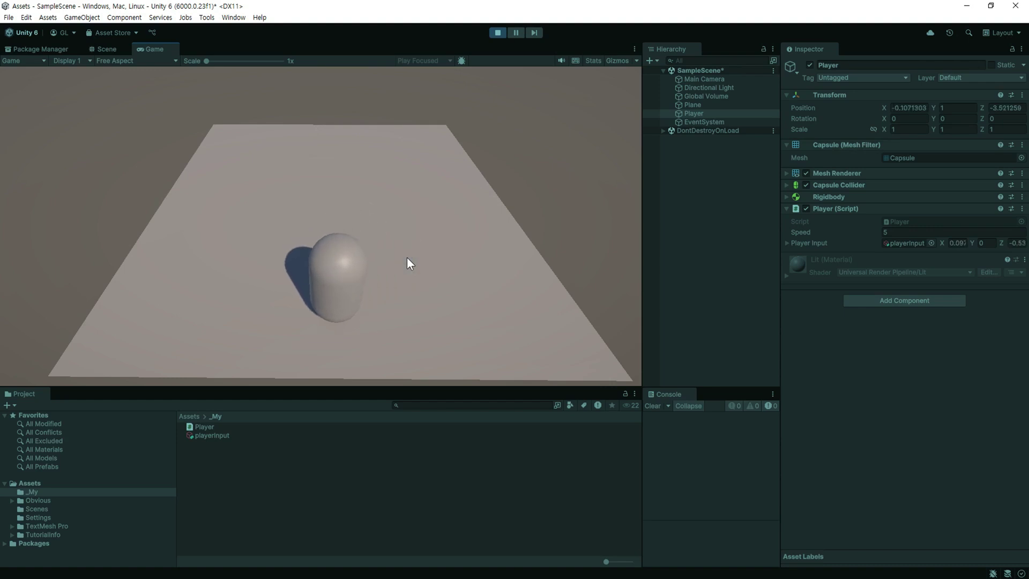
pyautogui.press('d')
pyautogui.press('a')
pyautogui.press('s')
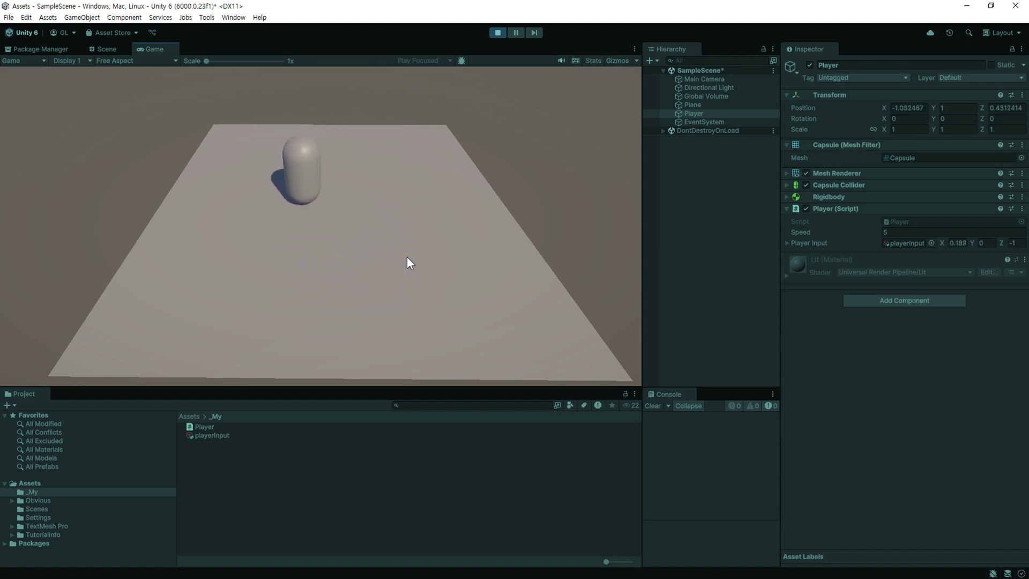
pyautogui.press('d')
pyautogui.press('a')
pyautogui.press('w')
pyautogui.press('d')
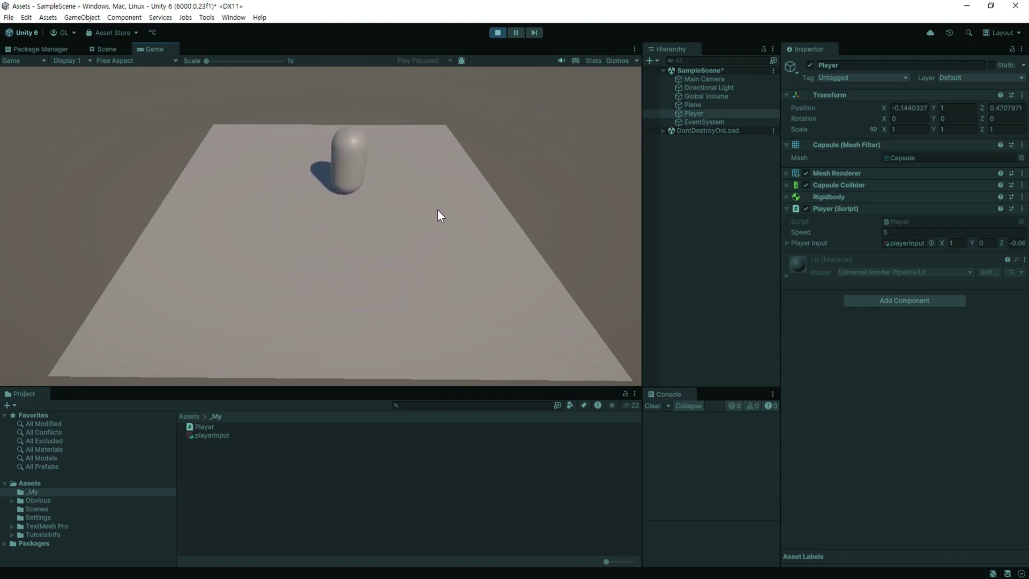
pyautogui.press('s')
pyautogui.click(499, 33)
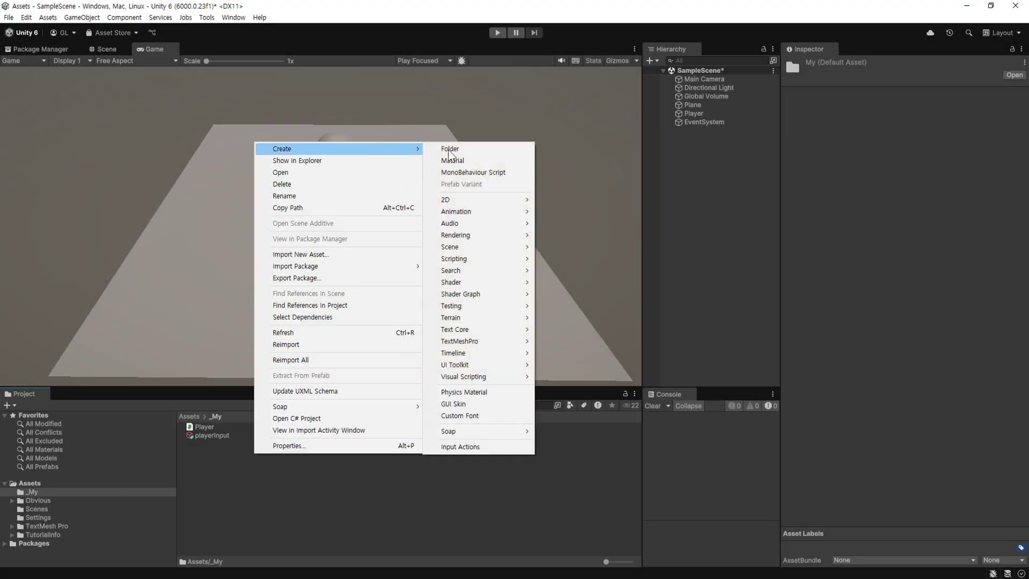
# Create PlayerInput and PlayerMove MonoBehaviour scripts in the _My folder.
pyautogui.moveTo(495, 259)
pyautogui.click(558, 261)
pyautogui.write('PlayerInput')
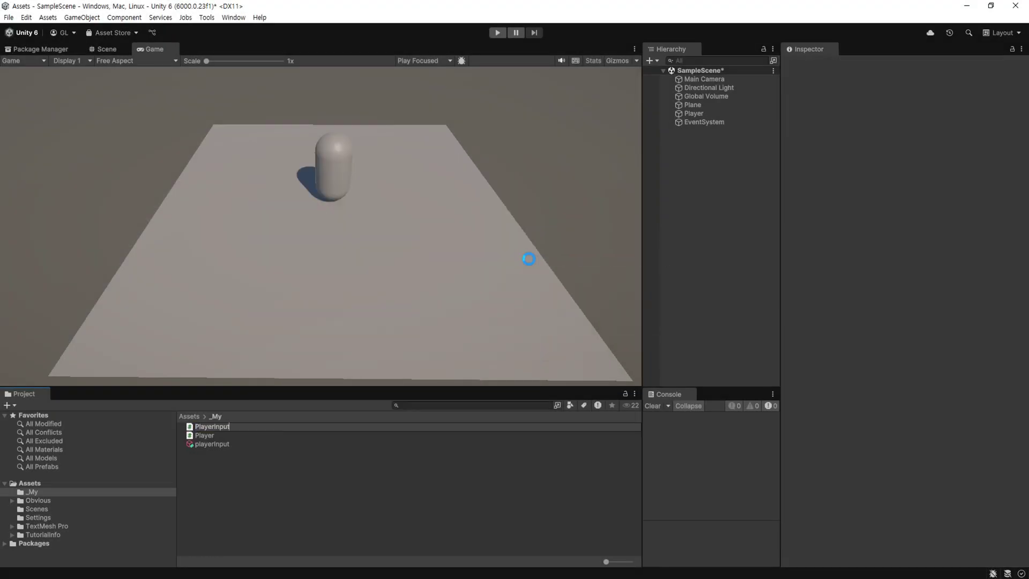
pyautogui.press('Return')
pyautogui.rightClick(529, 258)
pyautogui.moveTo(498, 268)
pyautogui.click(563, 264)
pyautogui.write('PlayerMove')
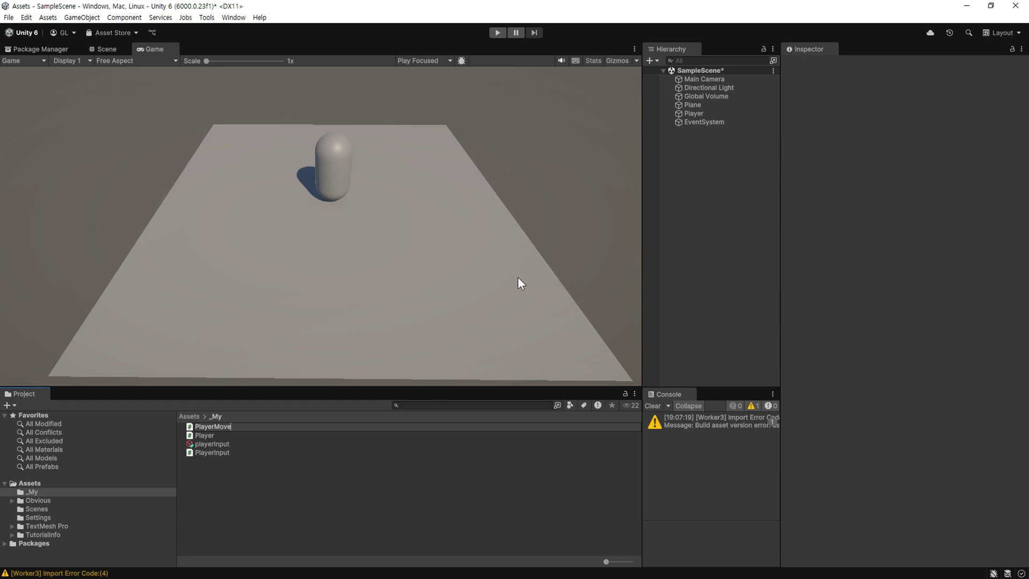
pyautogui.click(693, 113)
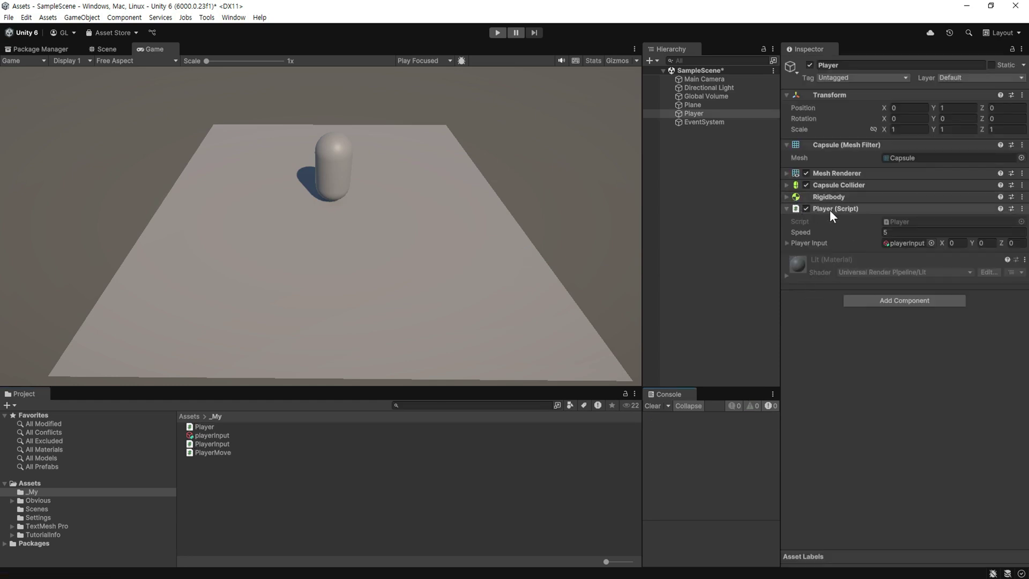
# Remove the Player script component and attach PlayerInput and PlayerMove to Player.
pyautogui.rightClick(1007, 211)
pyautogui.click(956, 261)
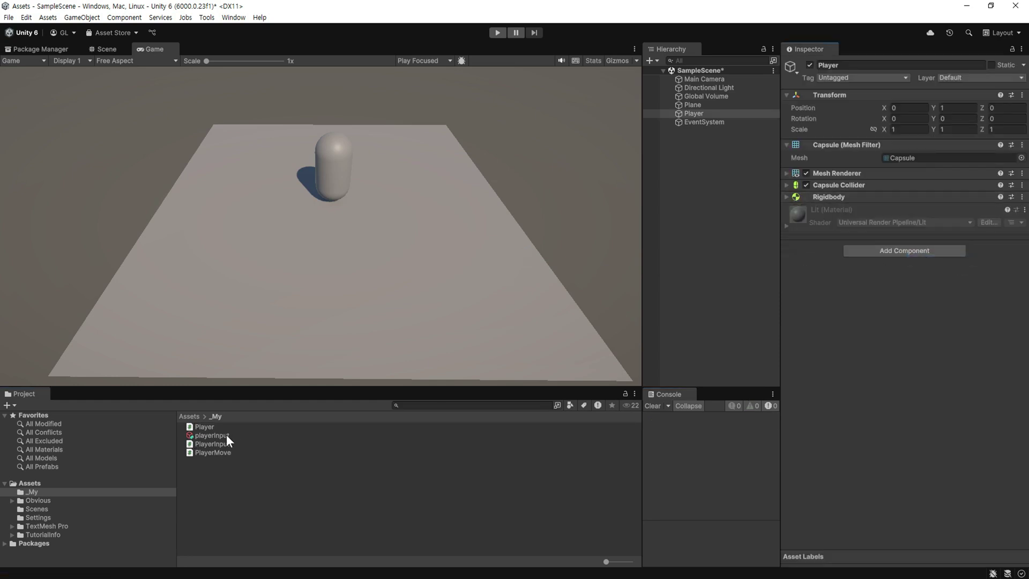
pyautogui.click(217, 445)
pyautogui.moveTo(217, 445); pyautogui.dragTo(848, 324)
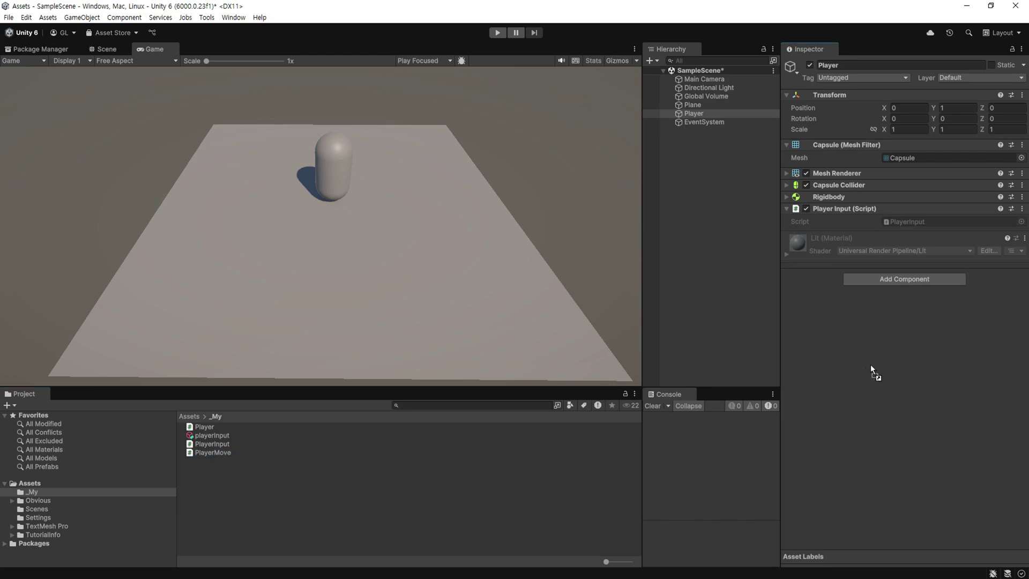
pyautogui.moveTo(213, 453); pyautogui.dragTo(879, 333)
# Open PlayerInput.cs, save both new scripts, and comment out the old input field.
pyautogui.doubleClick(919, 224)
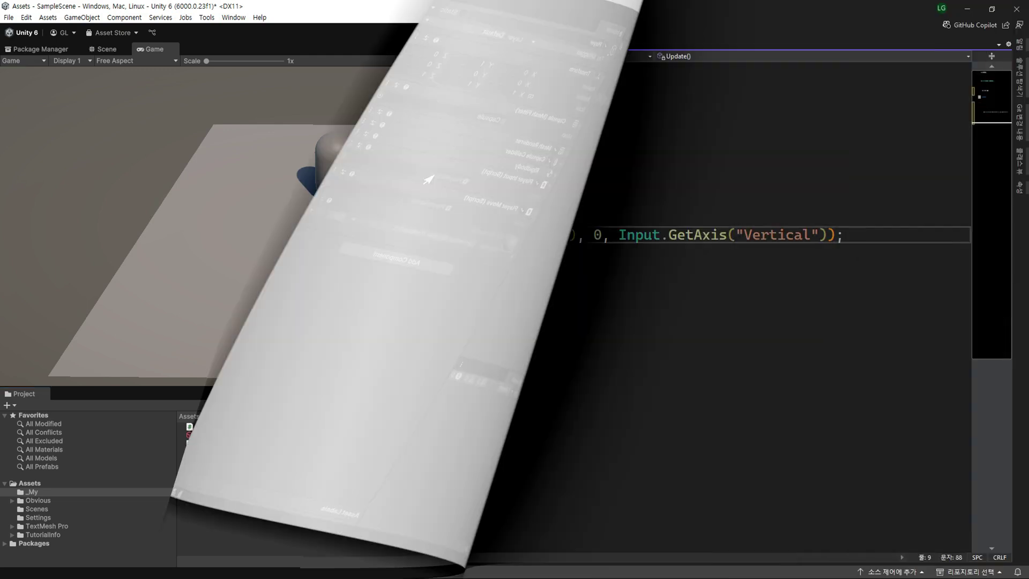
pyautogui.hotkey('ctrl', 's')
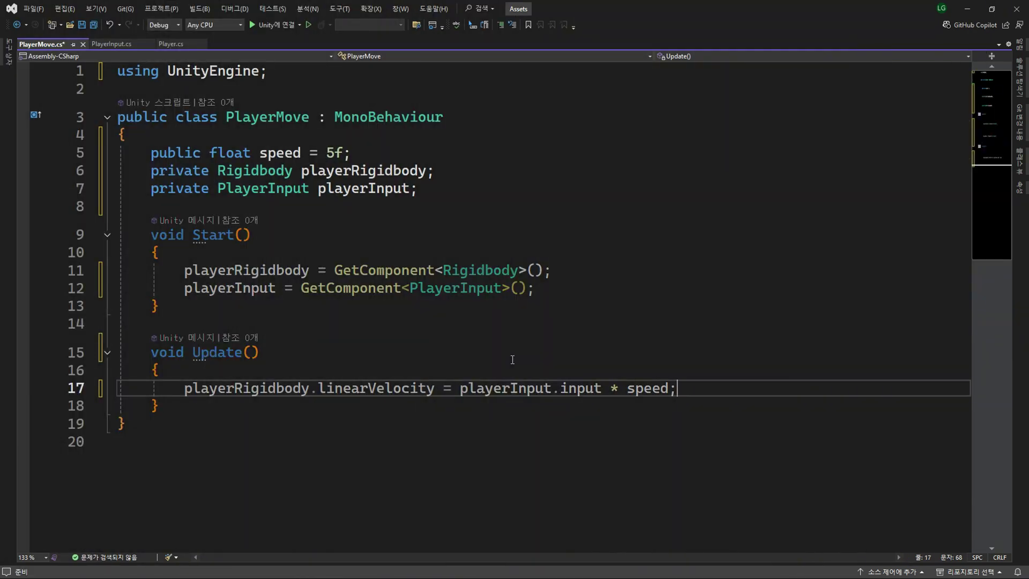
pyautogui.hotkey('ctrl', 's')
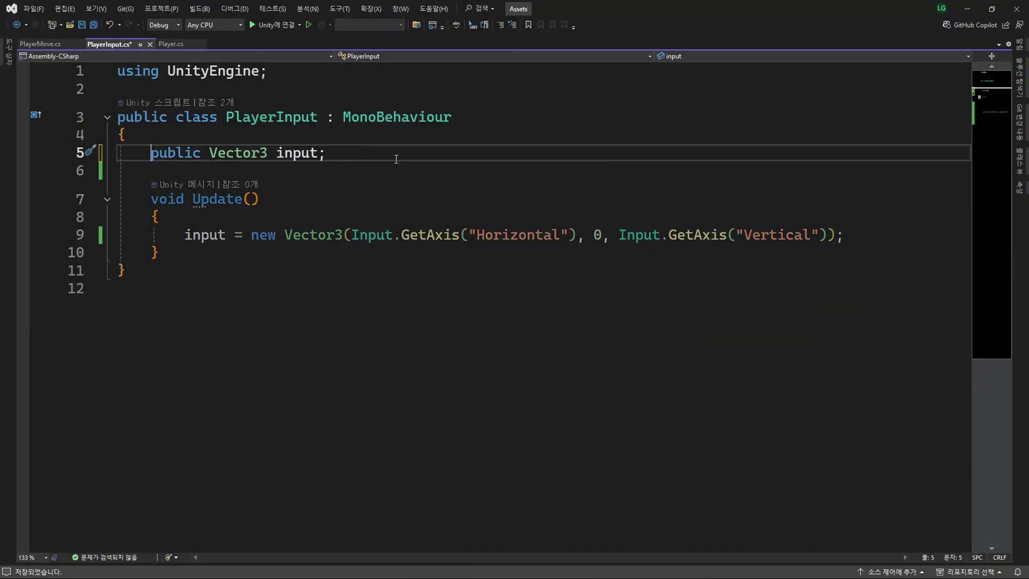
pyautogui.write('//')
pyautogui.press('End')
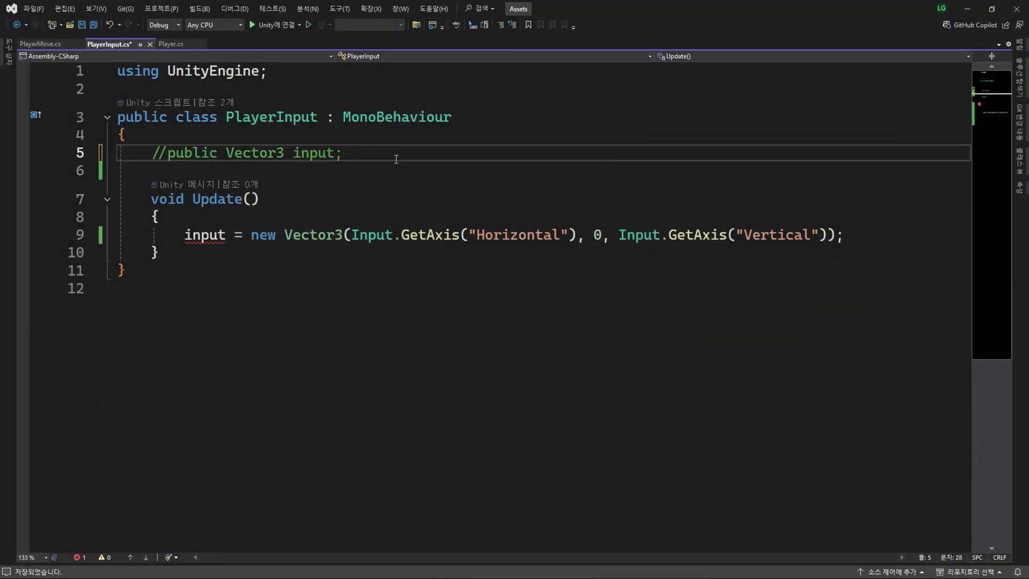
pyautogui.press('Return')
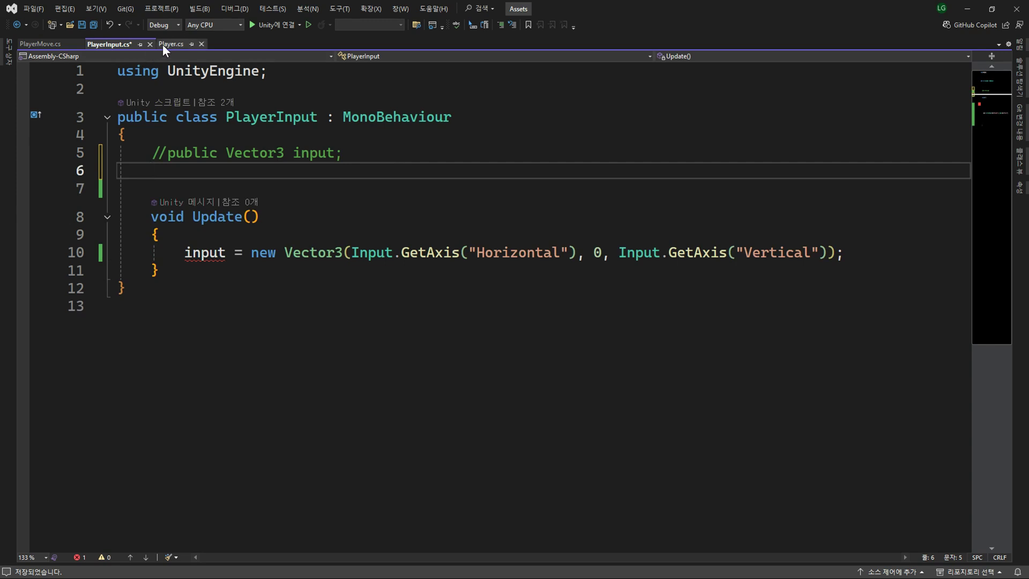
# Paste the Vector3Variable playerInput field with Obvious.Soap, write playerInput.Value, and save.
pyautogui.click(162, 44)
pyautogui.click(97, 40)
pyautogui.write('[SerializeField] private Vector3Variable playerInput;')
pyautogui.press('Tab')
pyautogui.press('Tab')
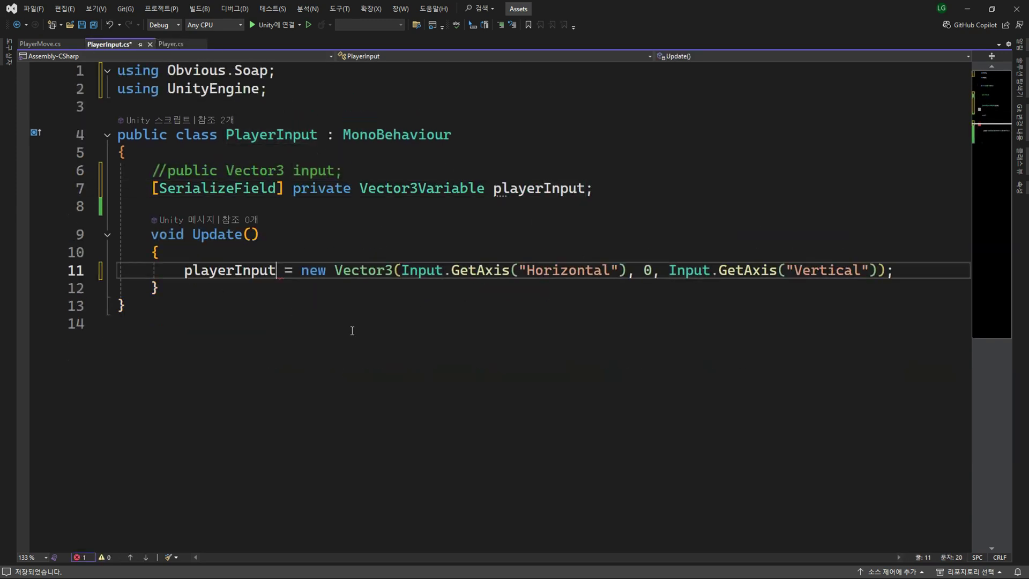
pyautogui.write('.va')
pyautogui.press('Tab')
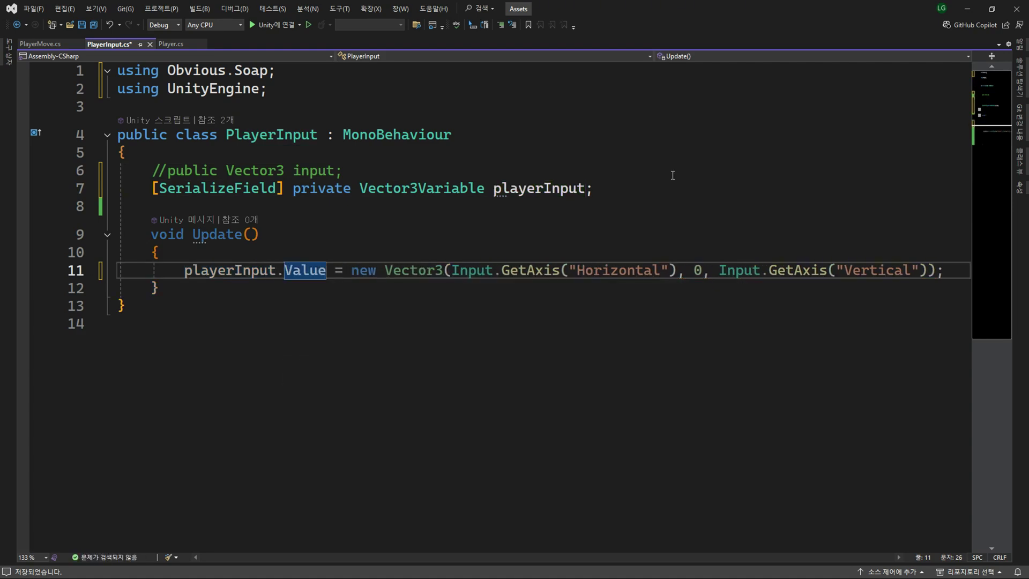
pyautogui.hotkey('ctrl', 's')
pyautogui.click(660, 180)
pyautogui.hotkey('shift', 'Home')
pyautogui.hotkey('ctrl', 'c')
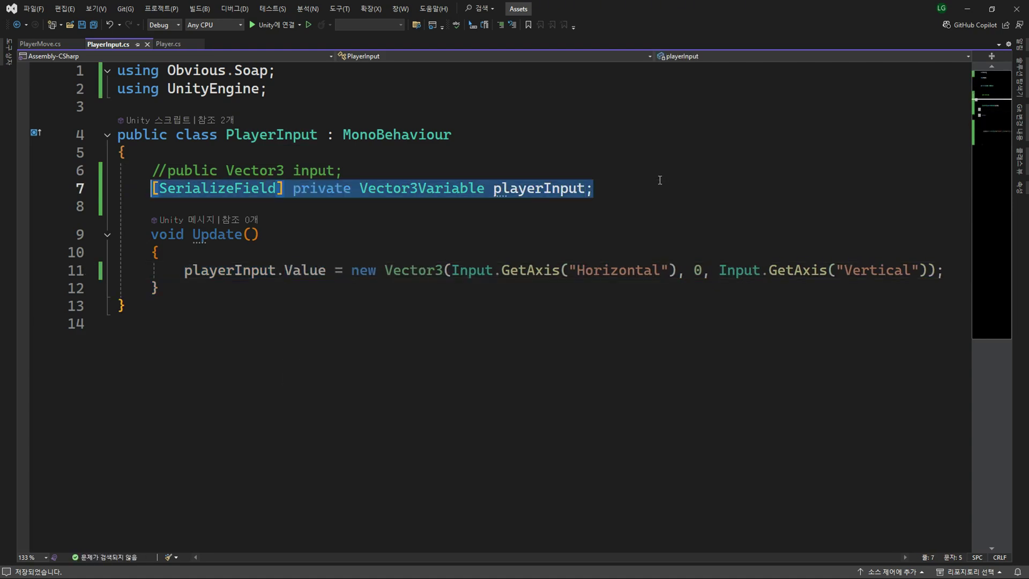
# In PlayerMove.cs, comment out the PlayerInput field and GetComponent line, pasting the Vector3Variable field.
pyautogui.click(47, 45)
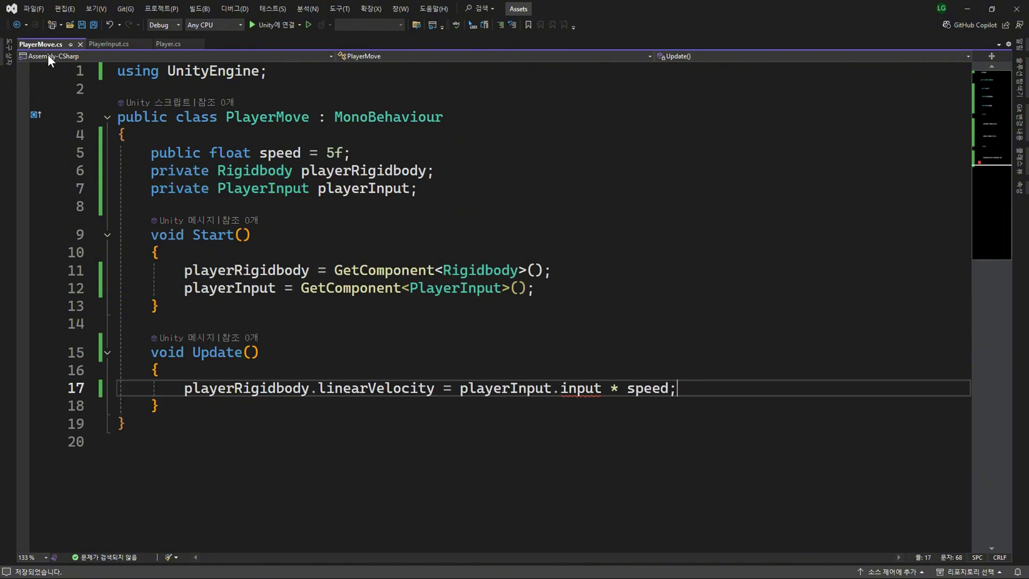
pyautogui.click(155, 189)
pyautogui.write('//')
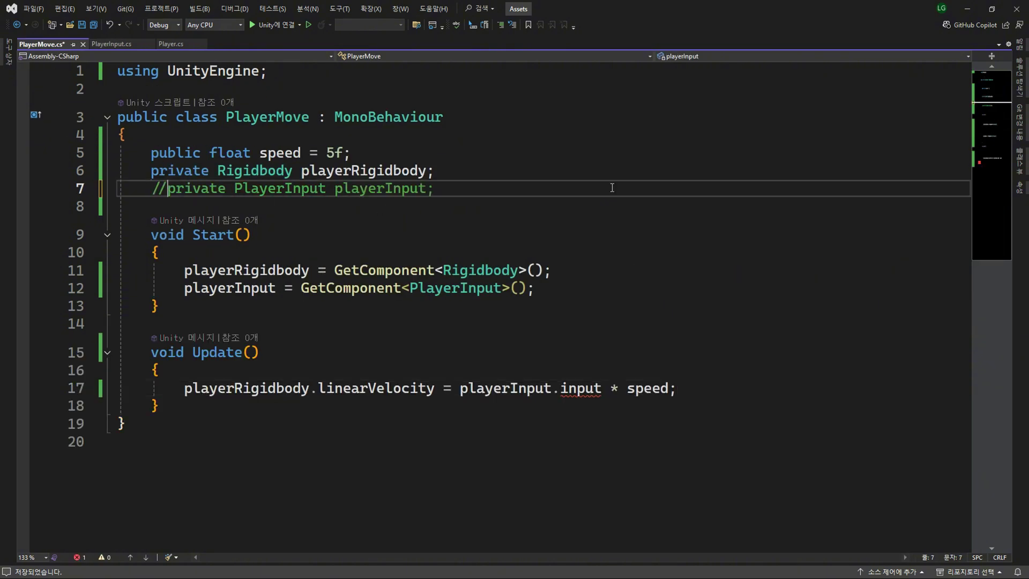
pyautogui.press('Down')
pyautogui.press('Down')
pyautogui.press('Down')
pyautogui.press('Down')
pyautogui.press('Down')
pyautogui.press('End')
pyautogui.press('Home')
pyautogui.write('//')
pyautogui.press('Up')
pyautogui.press('Up')
pyautogui.press('Up')
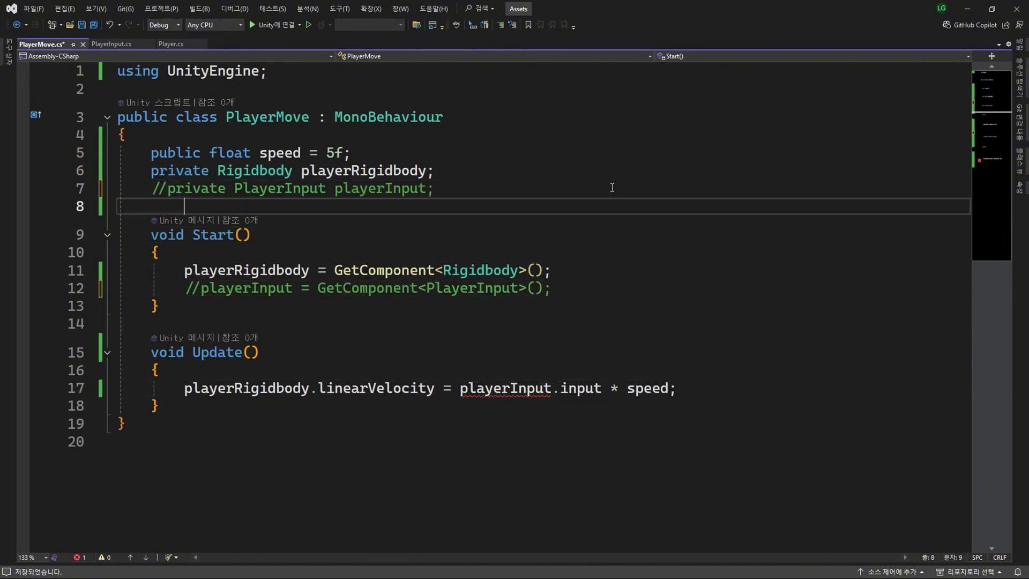
pyautogui.press('Up')
pyautogui.press('End')
pyautogui.press('Return')
pyautogui.press('Return')
pyautogui.hotkey('ctrl', 'v')
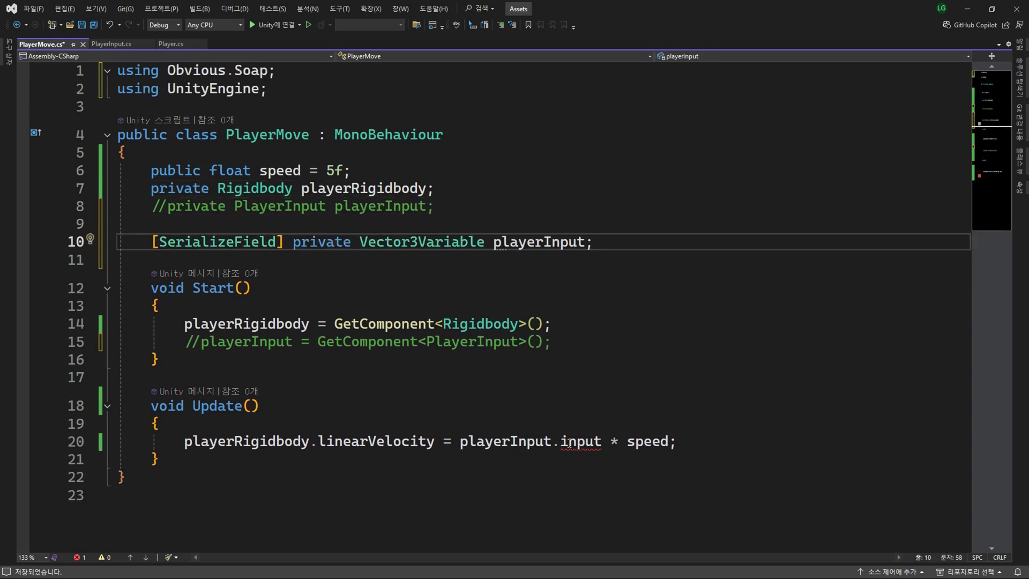
# Change .input to .Value in the velocity line and save PlayerMove.cs.
pyautogui.scroll(-3, 581, 268)
pyautogui.doubleClick(581, 281)
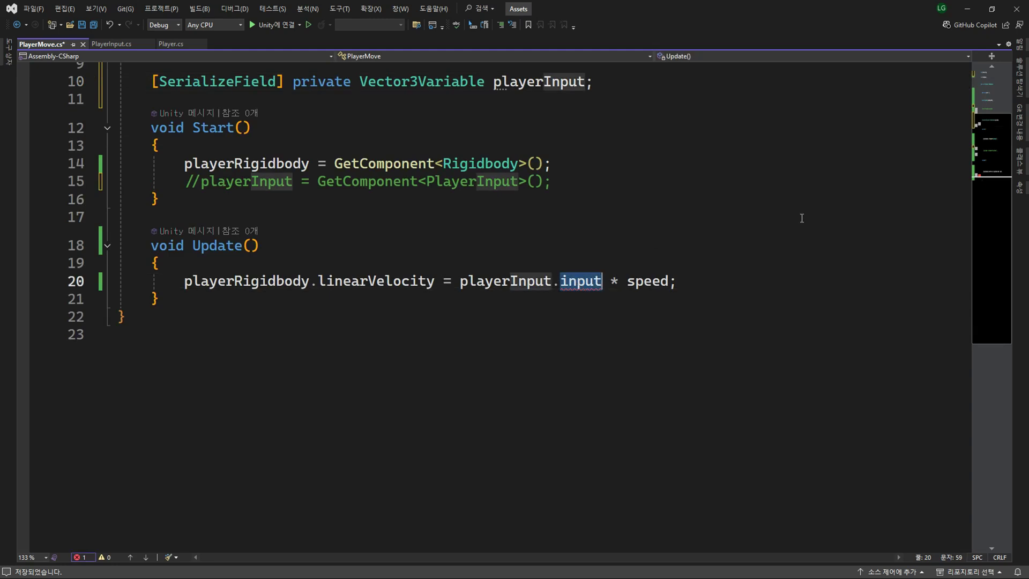
pyautogui.write('val')
pyautogui.press('Tab')
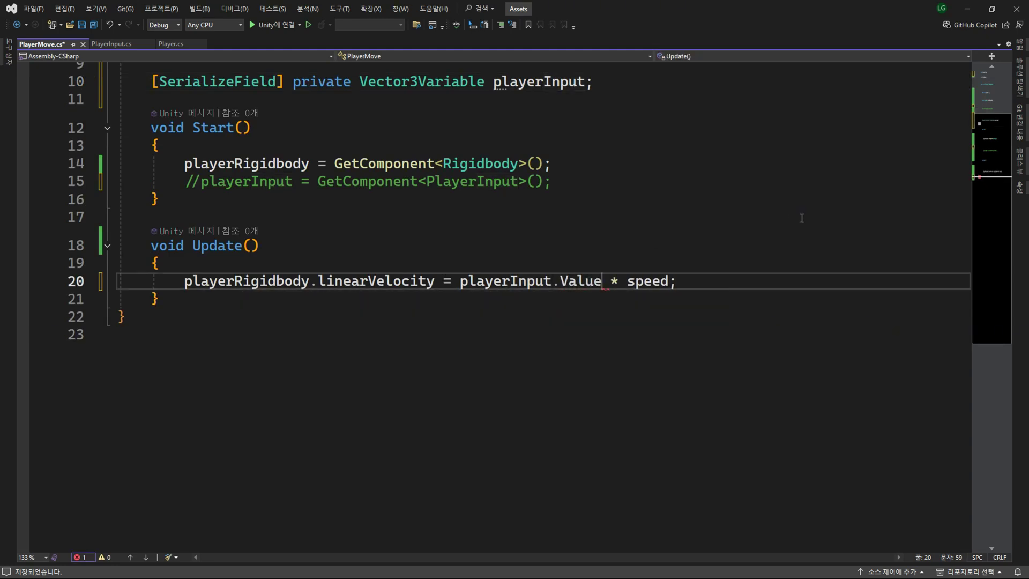
pyautogui.press('End')
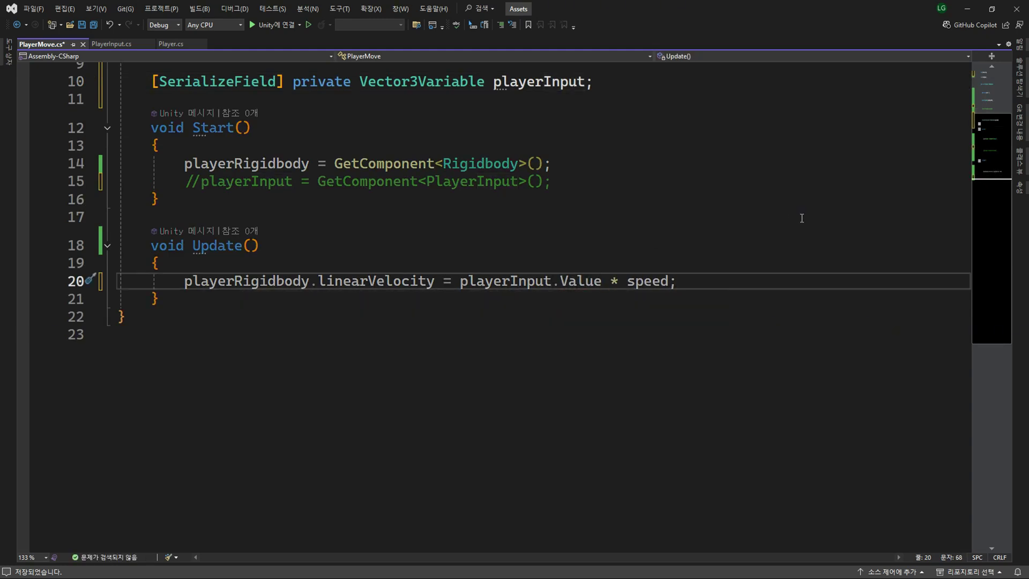
pyautogui.hotkey('ctrl', 's')
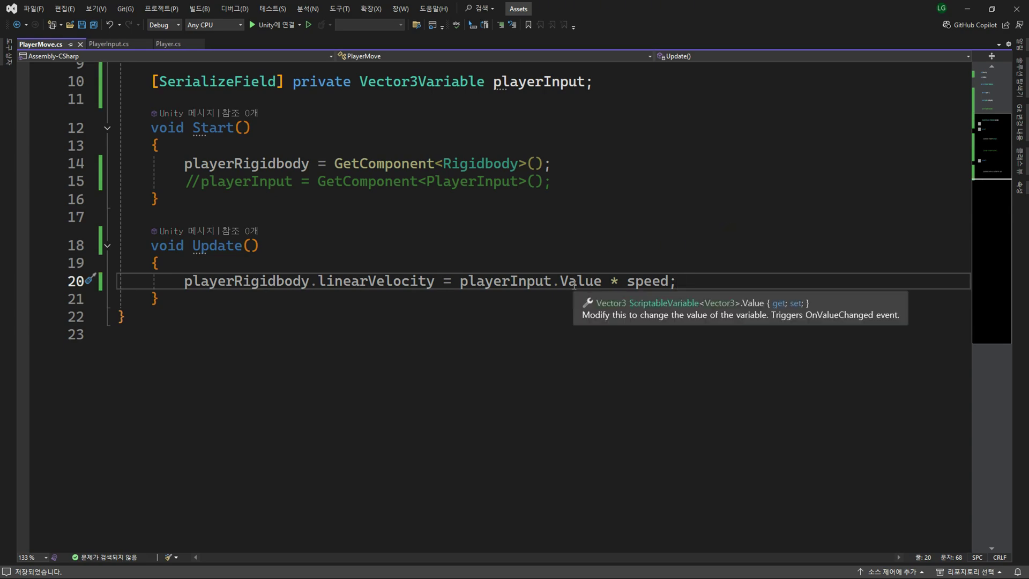
pyautogui.scroll(1, 579, 284)
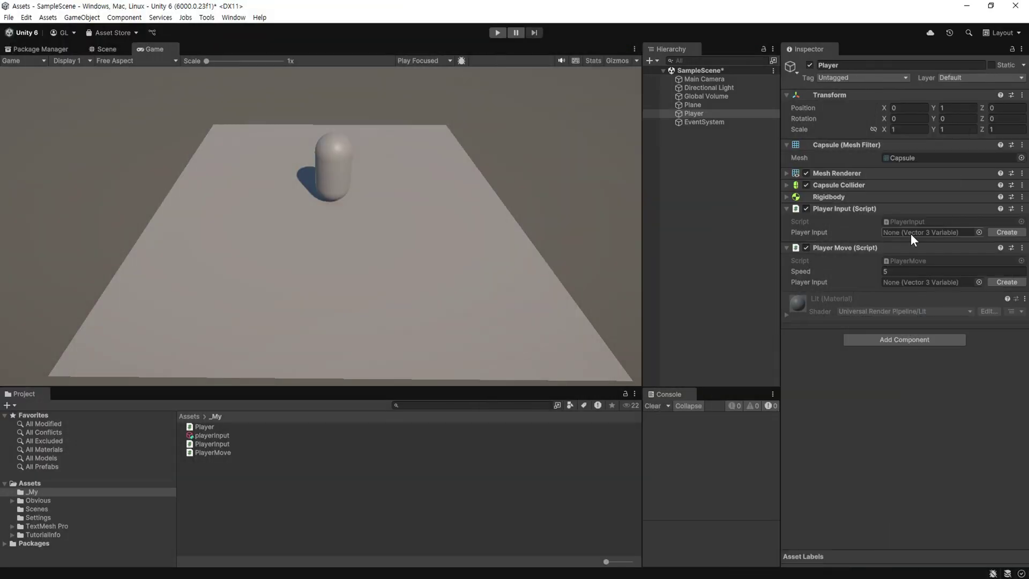
# Assign the playerInput asset to the Player Input field and start play-testing movement.
pyautogui.moveTo(219, 436); pyautogui.dragTo(927, 232)
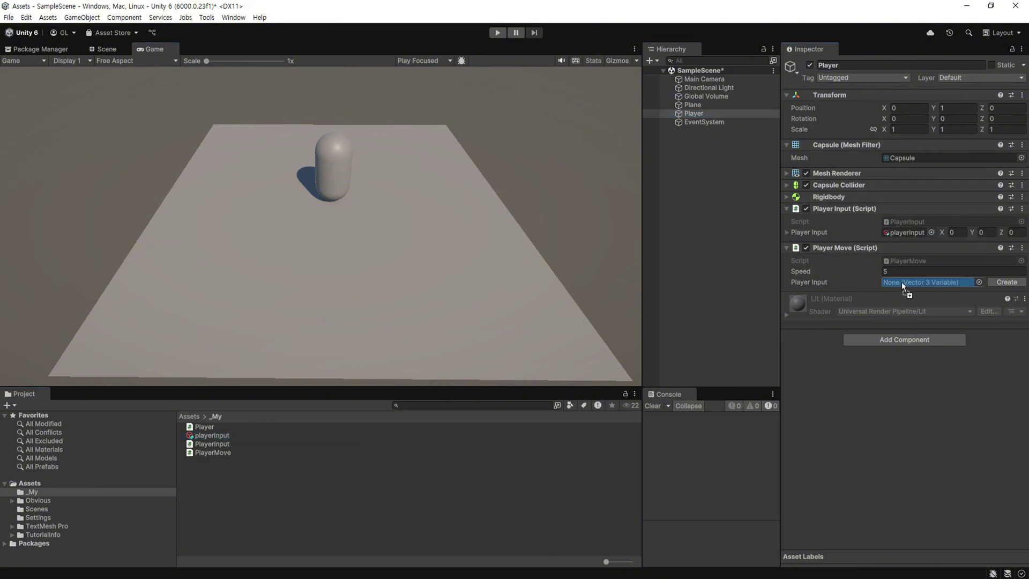
pyautogui.hotkey('ctrl', 'p')
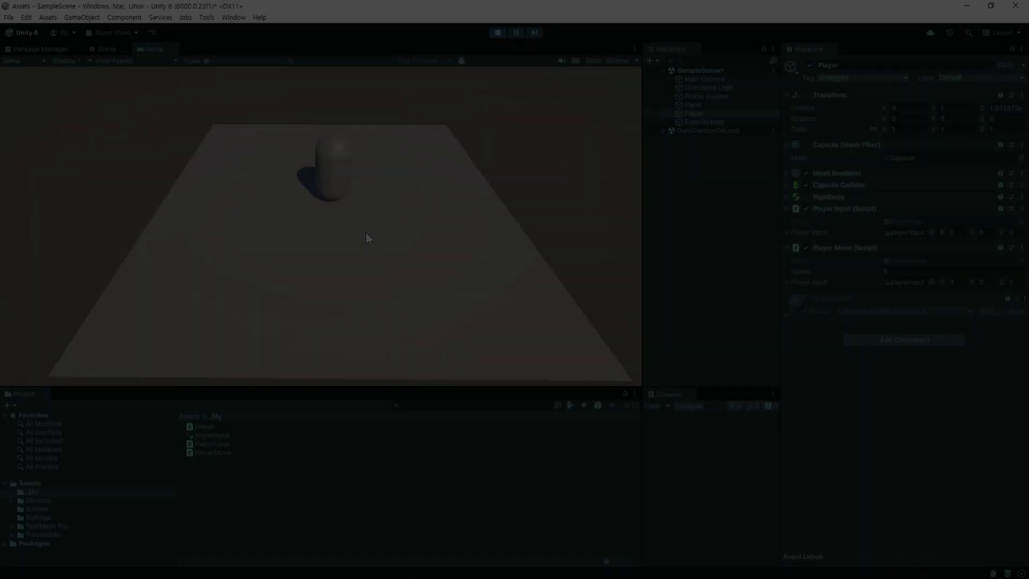
pyautogui.press('d')
pyautogui.press('s')
pyautogui.press('a')
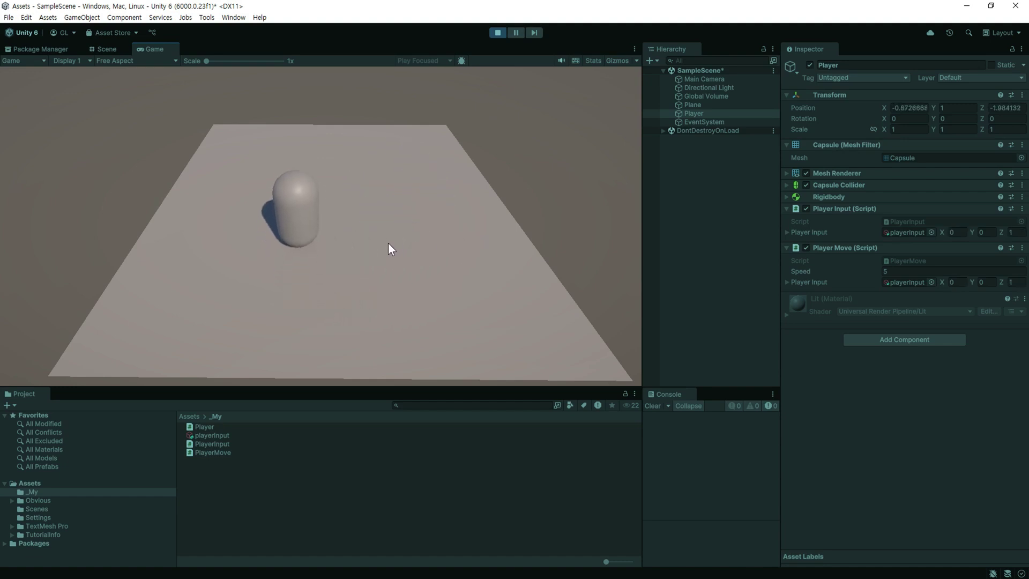
# Steer the capsule around the plane with the WASD keys, then stop Play mode.
pyautogui.press('s')
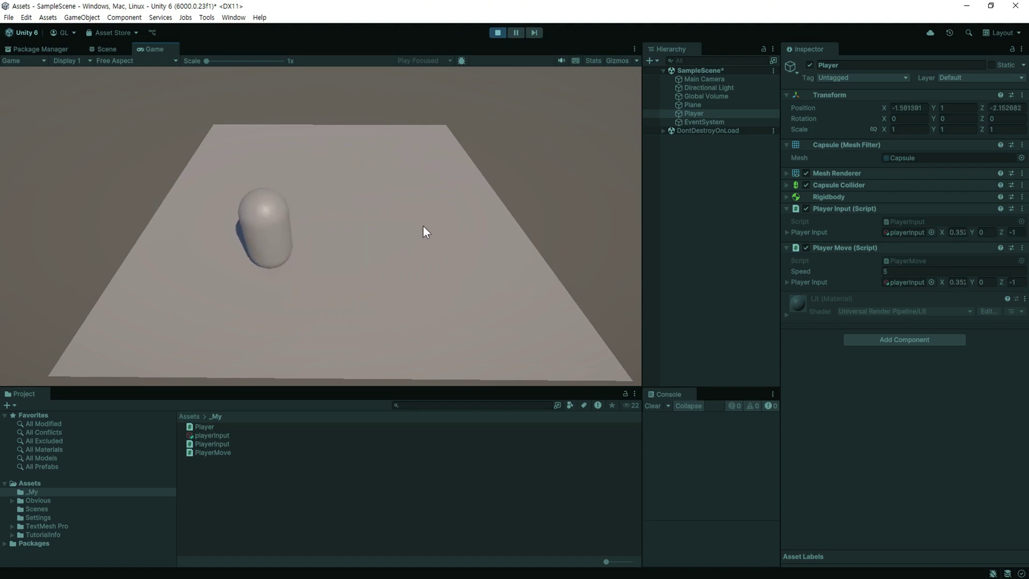
pyautogui.press('d')
pyautogui.press('w')
pyautogui.press('s')
pyautogui.press('d')
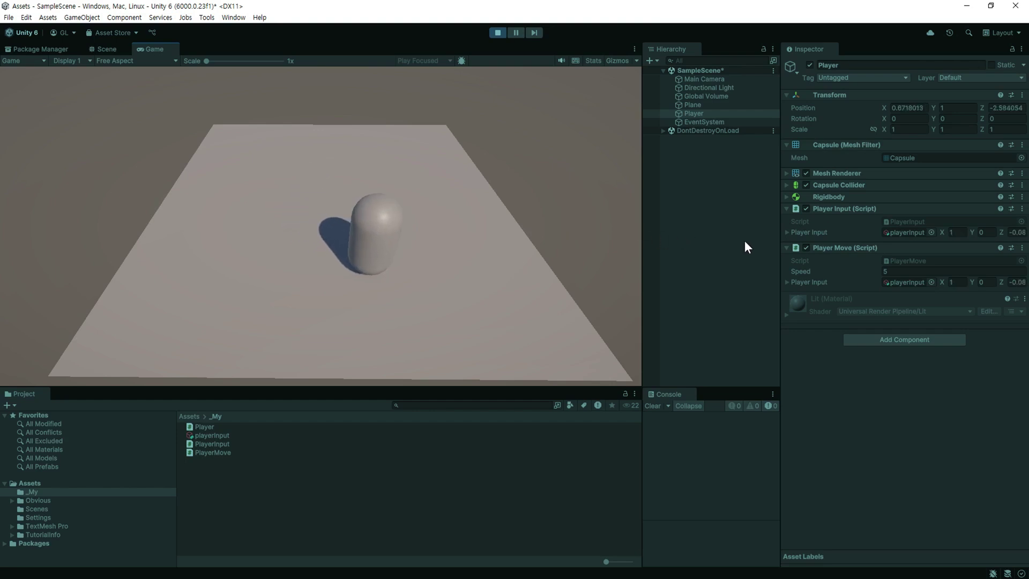
pyautogui.press('a')
pyautogui.press('w')
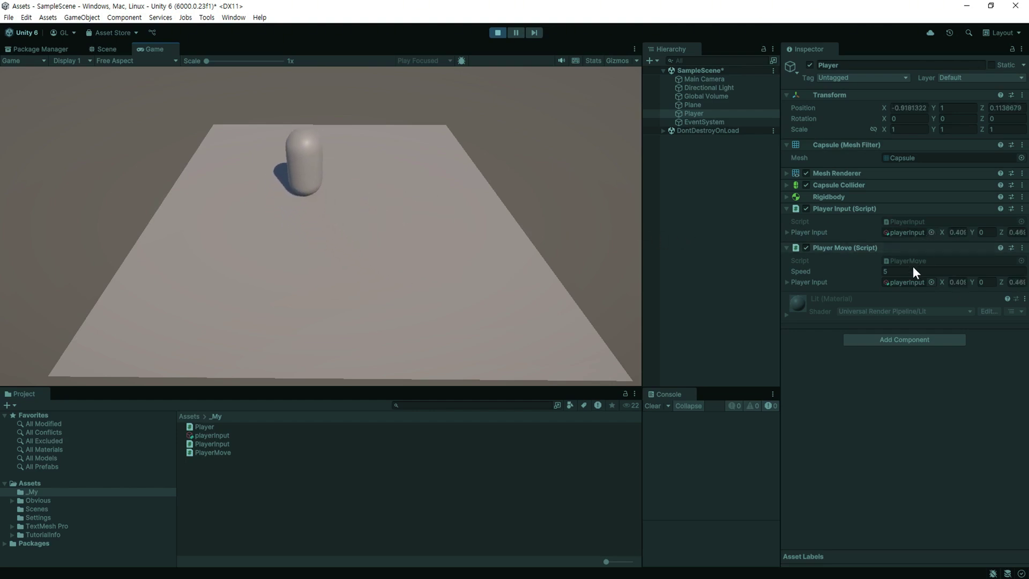
pyautogui.press('s')
pyautogui.press('a')
pyautogui.press('d')
pyautogui.press('w')
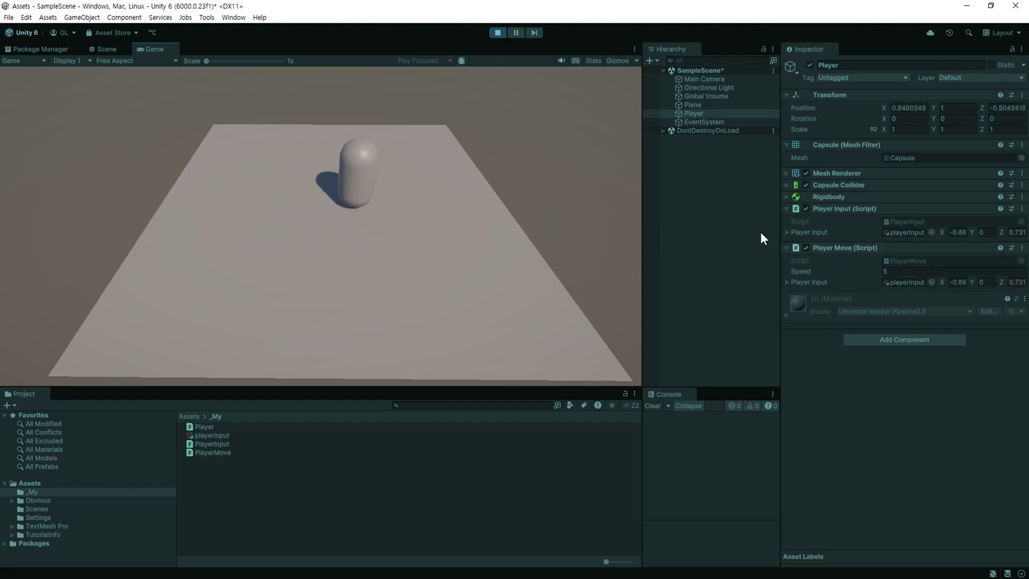
pyautogui.press('a')
pyautogui.press('s')
pyautogui.press('d')
pyautogui.press('w')
pyautogui.press('a')
pyautogui.press('s')
pyautogui.press('d')
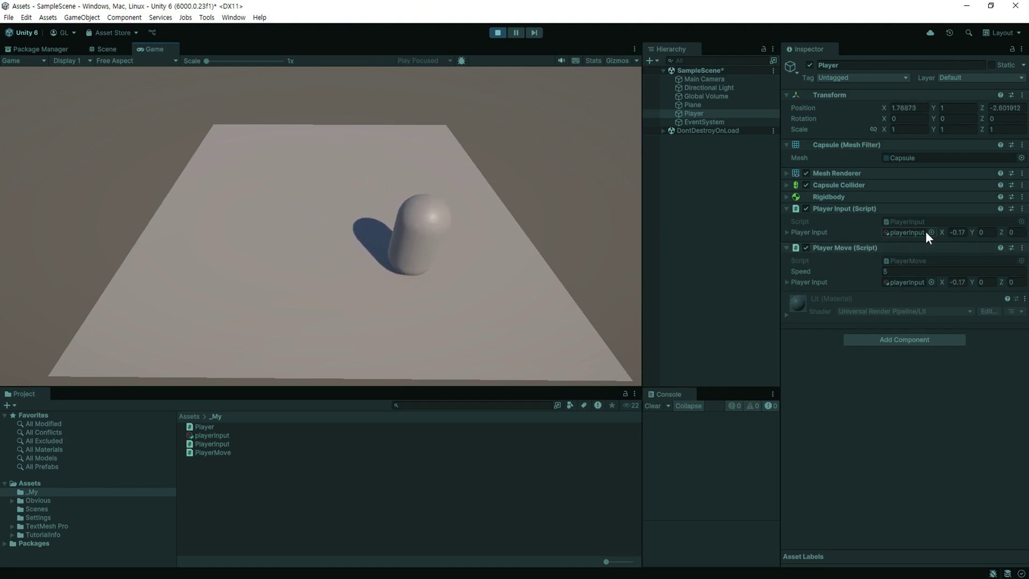
pyautogui.press('a')
pyautogui.press('w')
pyautogui.press('s')
pyautogui.press('a')
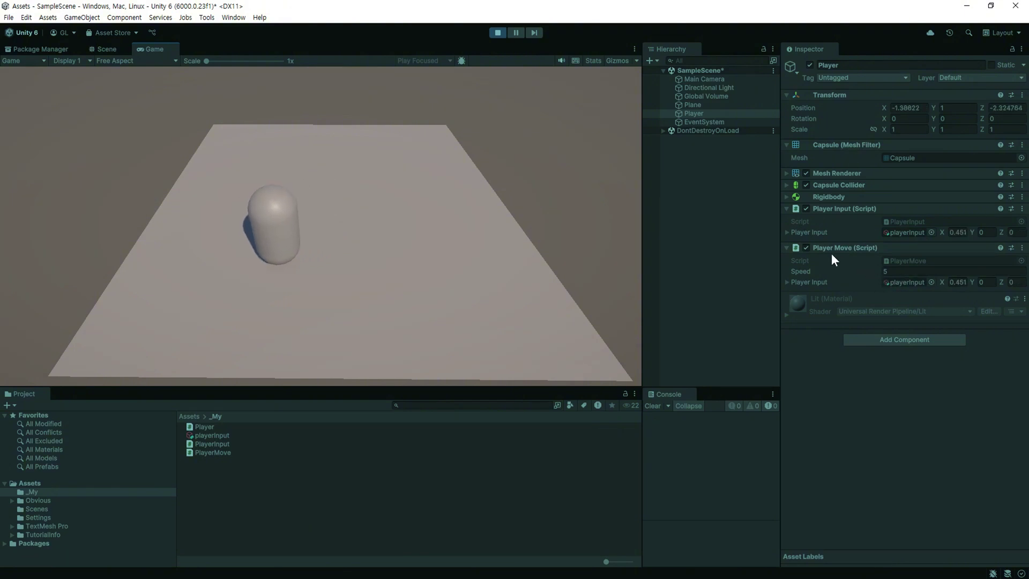
pyautogui.press('d')
pyautogui.press('w')
pyautogui.press('a')
pyautogui.press('s')
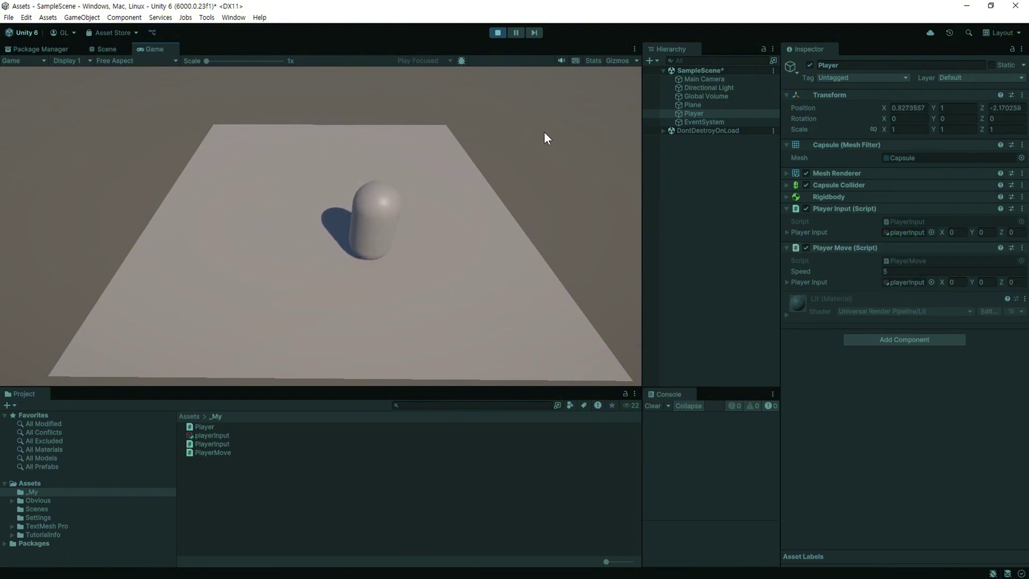
pyautogui.click(494, 34)
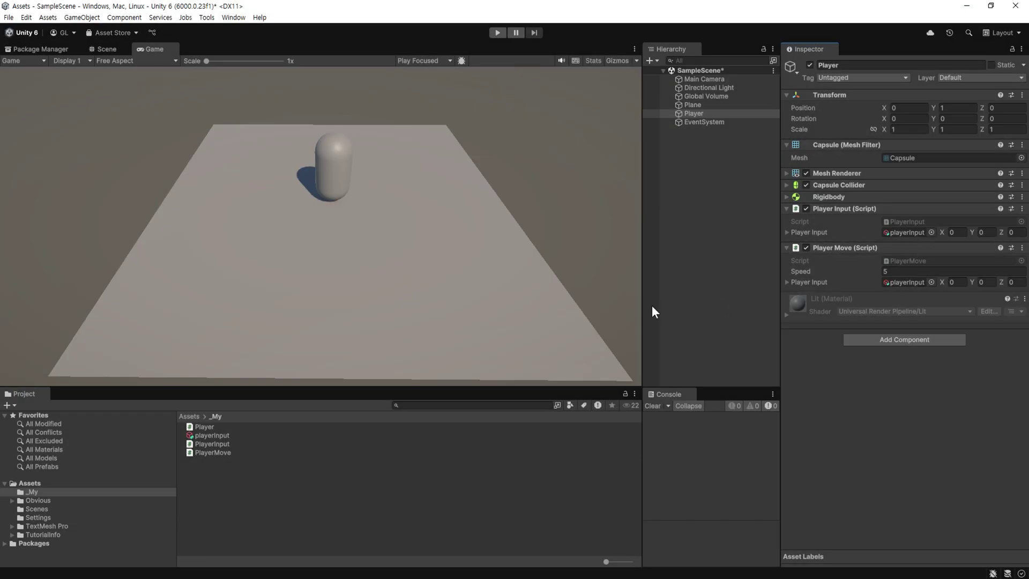
# Create a new MonoBehaviour script in the _My folder and begin naming it PlayerHealth.
pyautogui.rightClick(242, 469)
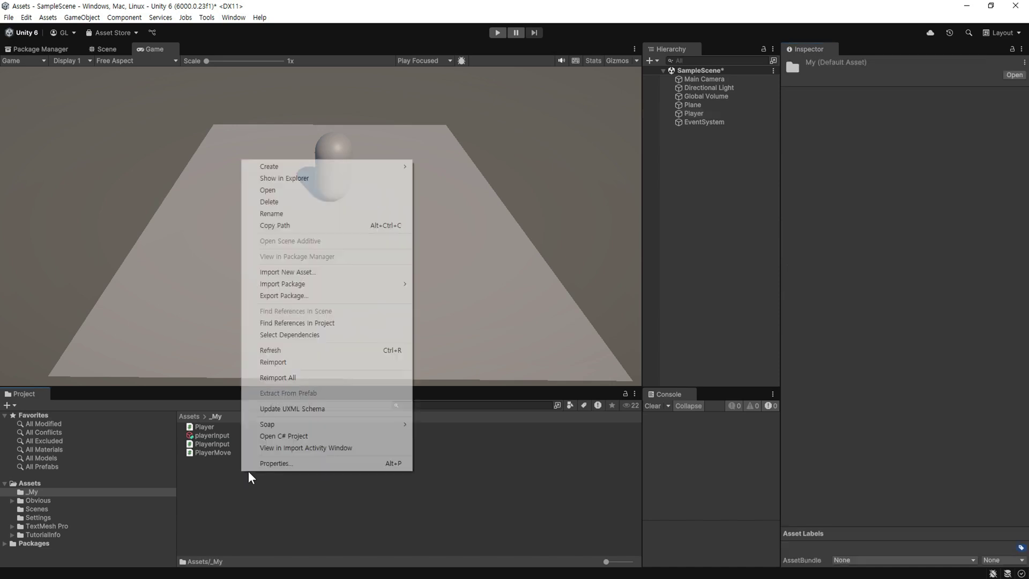
pyautogui.moveTo(397, 167)
pyautogui.moveTo(511, 277)
pyautogui.click(570, 276)
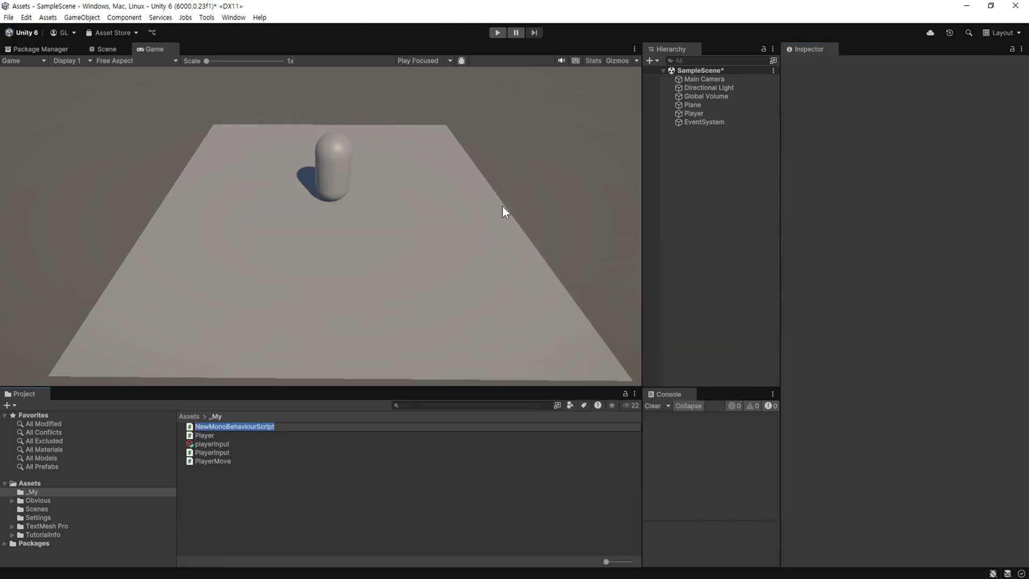
pyautogui.write('PlayerHealth')
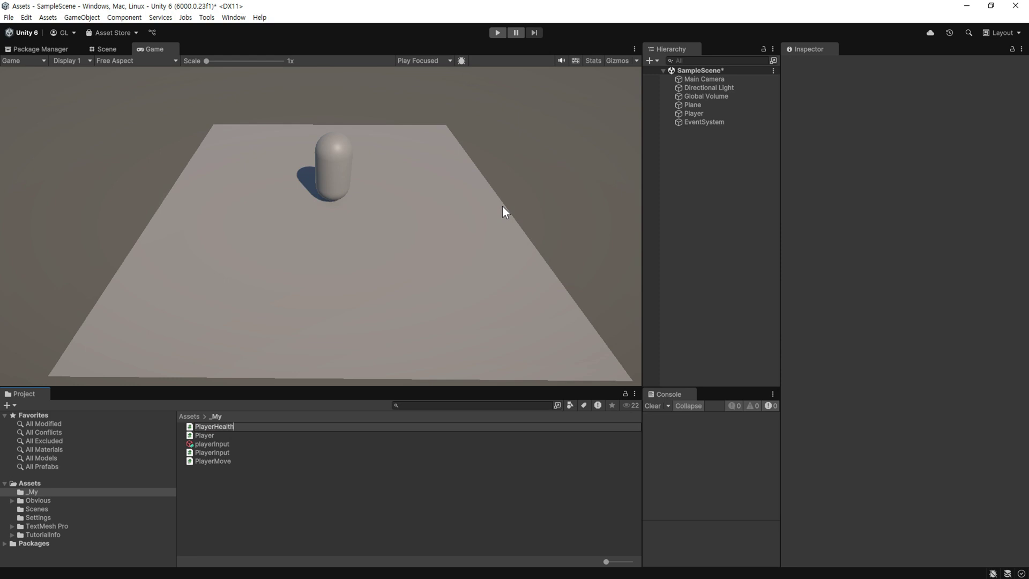
# Confirm the PlayerHealth name, clear the template code and declare a public health field.
pyautogui.press('Return')
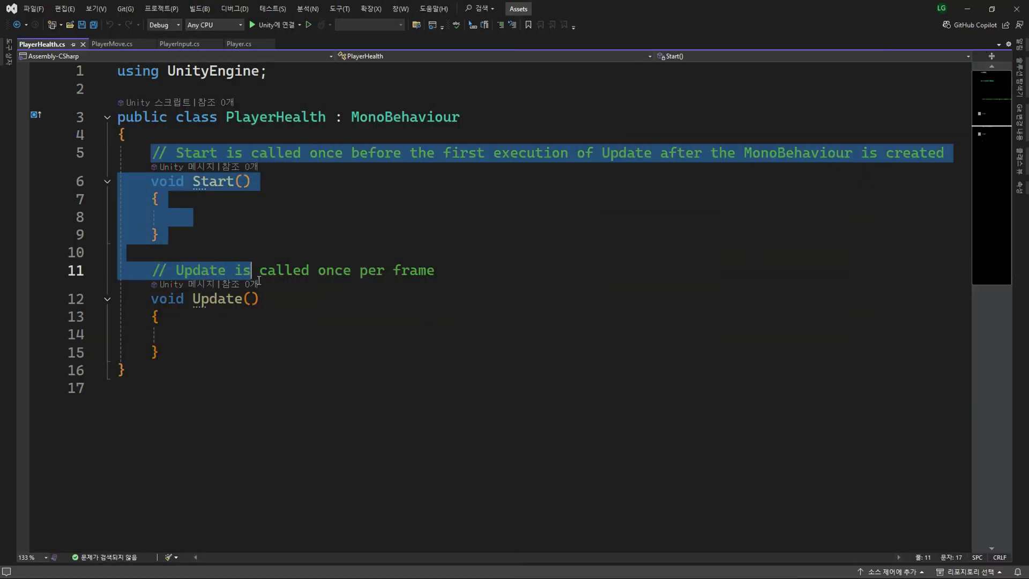
pyautogui.moveTo(260, 280); pyautogui.dragTo(161, 352)
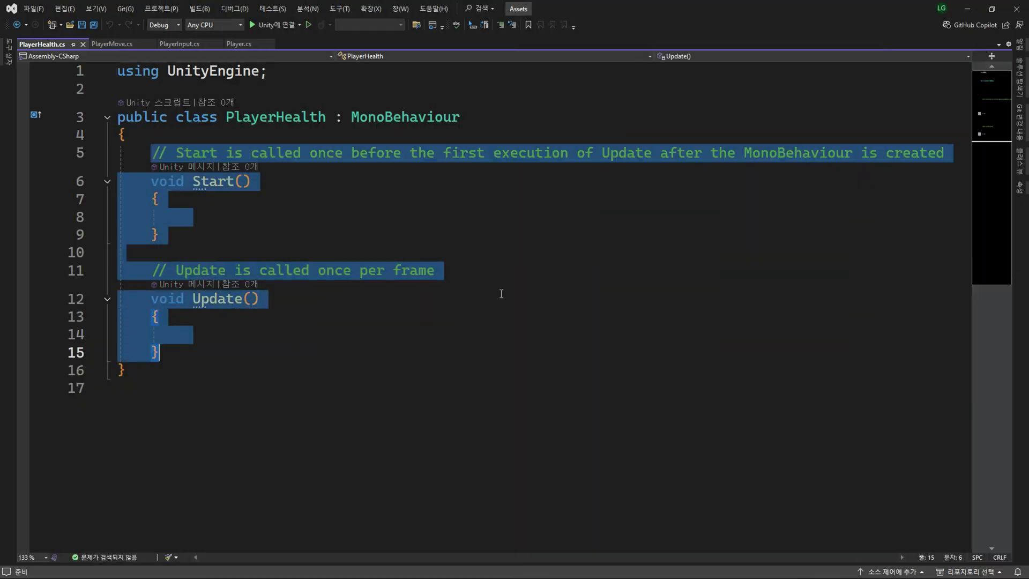
pyautogui.press('Delete')
pyautogui.press('Tab')
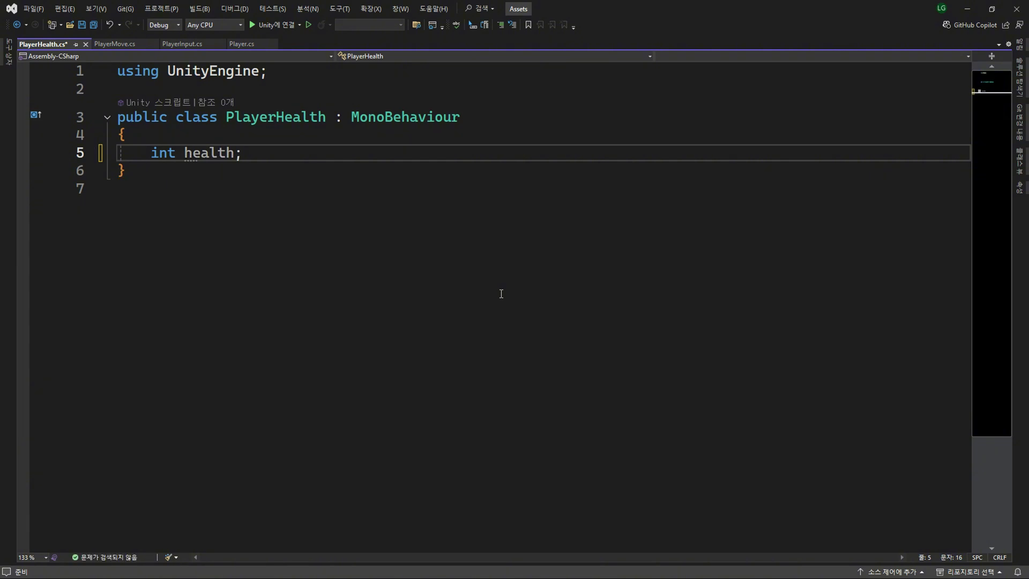
pyautogui.write('public')
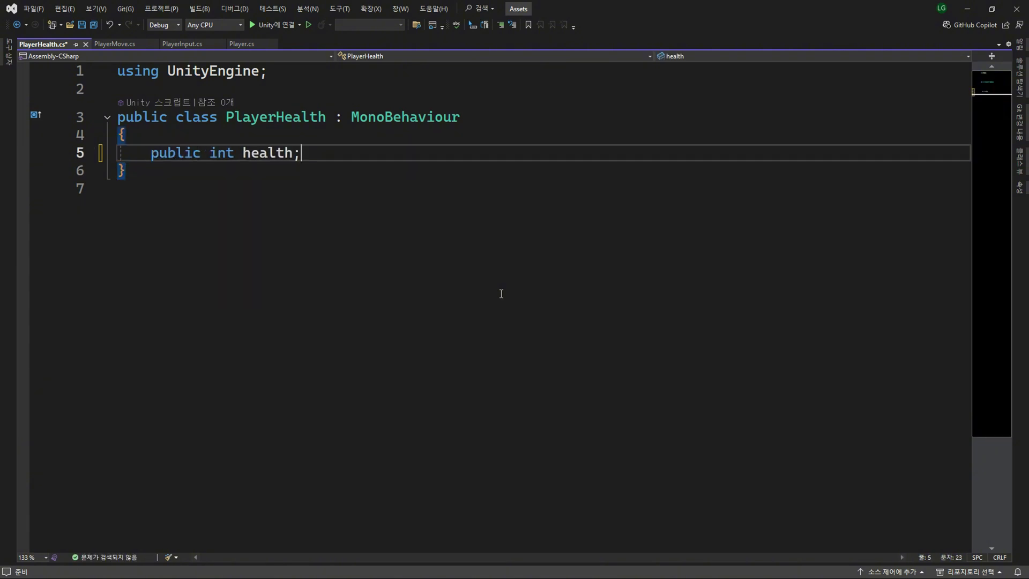
pyautogui.press('Return')
pyautogui.press('Return')
# Add a public HealBTN method that changes health.
pyautogui.write('public void HealBTN()')
pyautogui.press('Return')
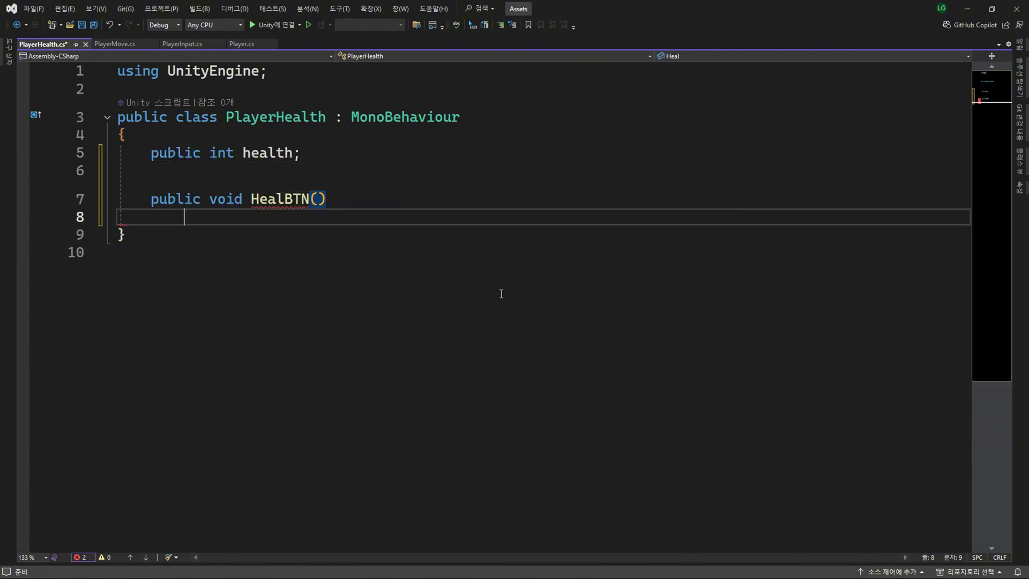
pyautogui.write('{')
pyautogui.press('Return')
pyautogui.write('health')
pyautogui.press('Down')
# Add a DamageBTN method that lowers health by 1, save, and initialize health to 10.
pyautogui.press('Return')
pyautogui.press('Return')
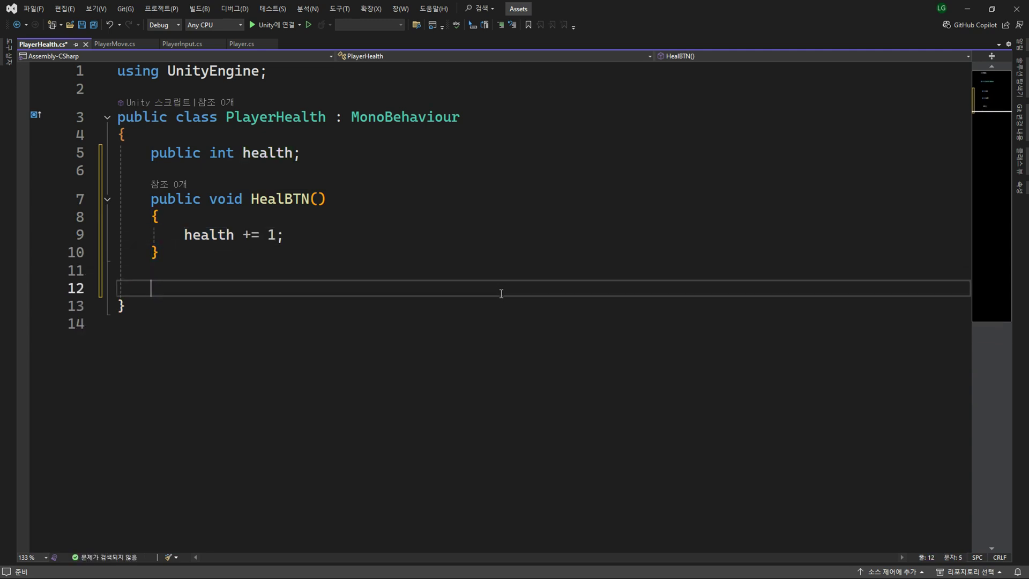
pyautogui.write('public void DamageBTN()')
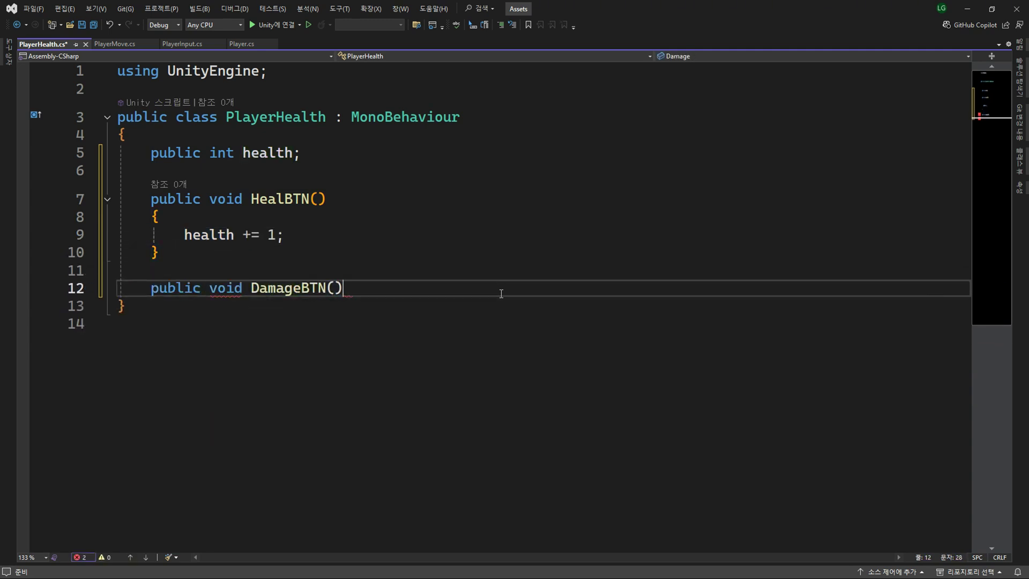
pyautogui.press('Return')
pyautogui.write('{')
pyautogui.press('Return')
pyautogui.press('Tab')
pyautogui.hotkey('ctrl', 's')
pyautogui.press('Right')
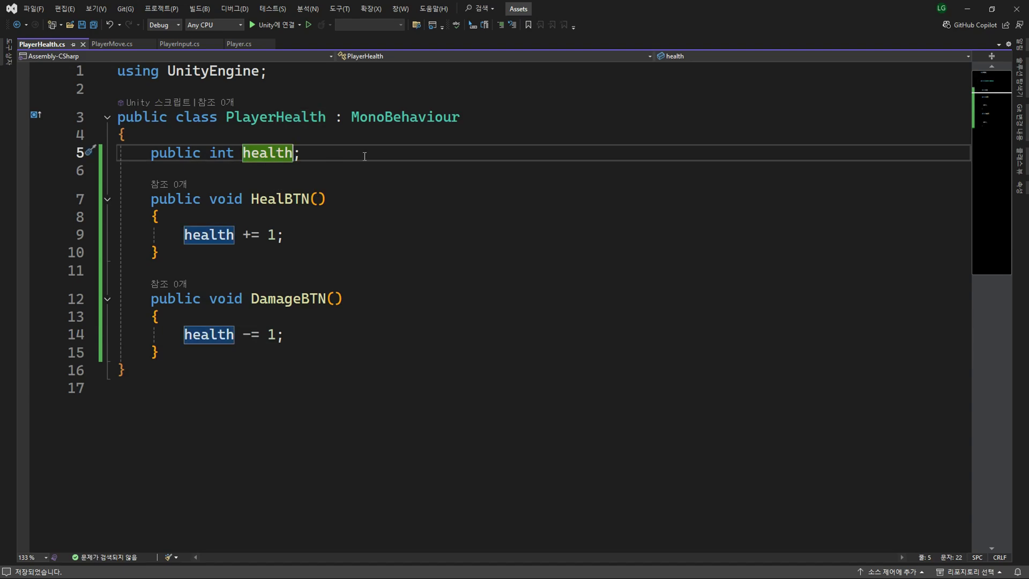
pyautogui.write('= 10')
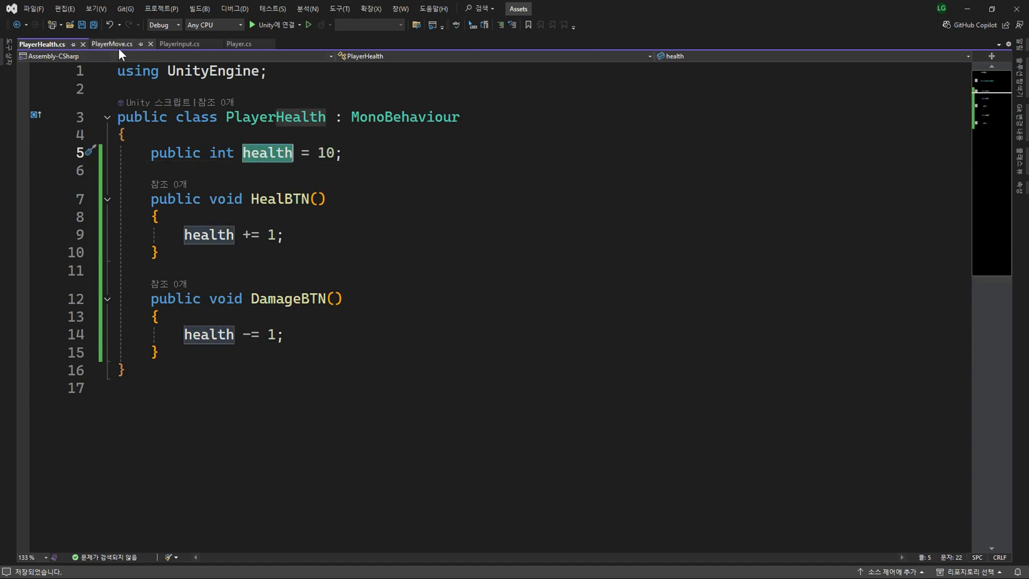
pyautogui.click(112, 44)
# Add a private PlayerHealth playerHealth field to PlayerMove.
pyautogui.scroll(1, 515, 223)
pyautogui.click(514, 205)
pyautogui.press('Return')
pyautogui.write('private Pla')
pyautogui.press('Tab')
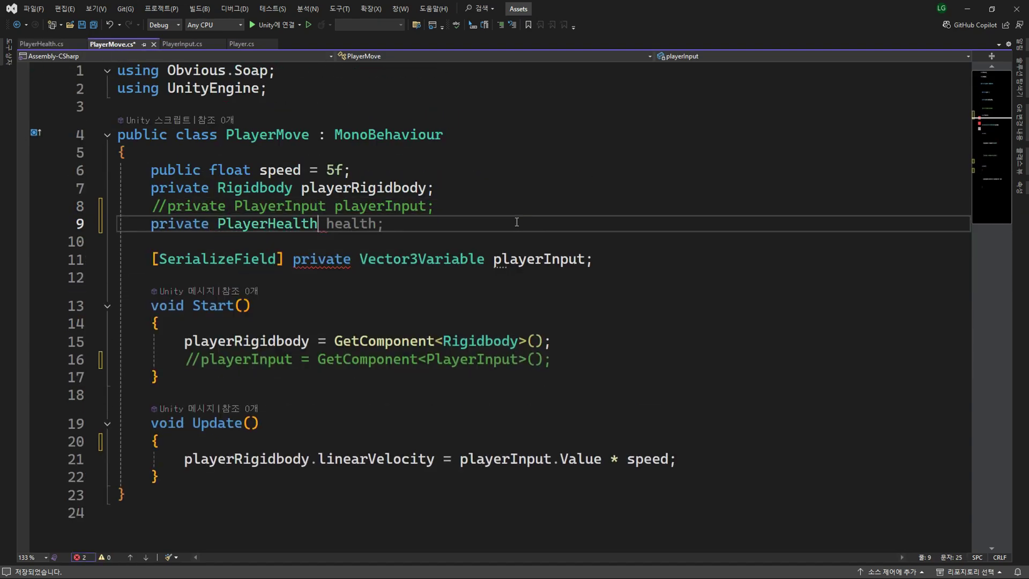
pyautogui.write('pla')
pyautogui.press('Tab')
pyautogui.write(';')
# Fetch the PlayerHealth component with GetComponent in Start.
pyautogui.scroll(-1, 460, 240)
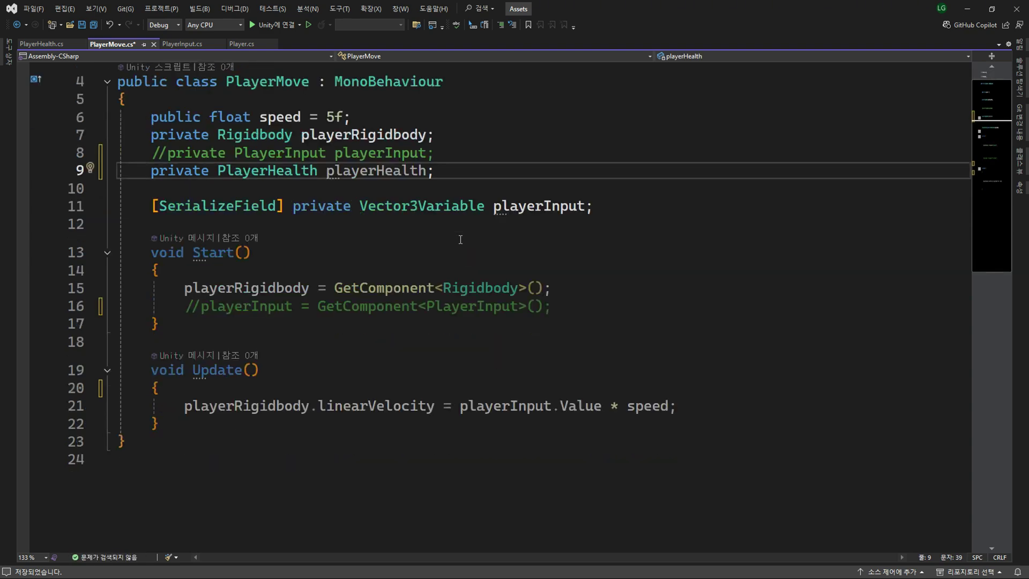
pyautogui.scroll(-1, 460, 239)
pyautogui.click(634, 260)
pyautogui.press('Return')
pyautogui.write('//')
pyautogui.write('pla')
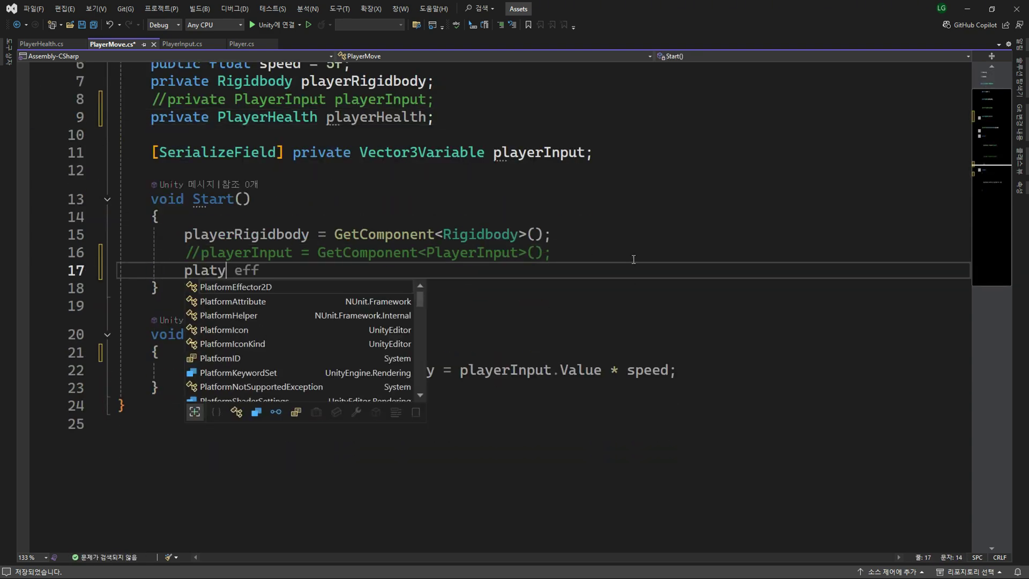
pyautogui.press('Tab')
# In Update, set speed to 0 when playerHealth.health is 0 or less.
pyautogui.scroll(-2, 411, 238)
pyautogui.click(412, 238)
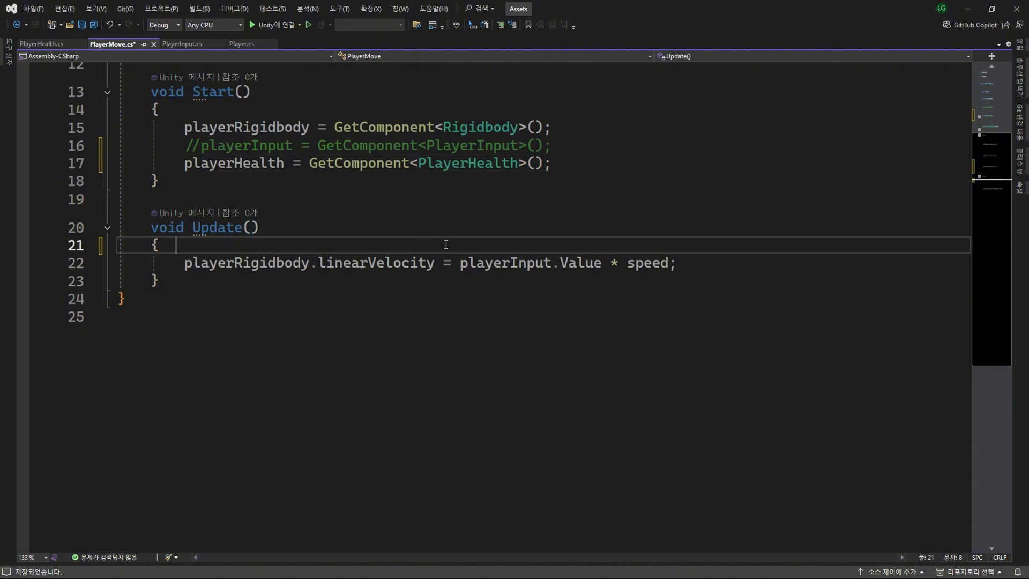
pyautogui.press('Return')
pyautogui.write('if')
pyautogui.press('Tab')
pyautogui.press('Tab')
pyautogui.write('la')
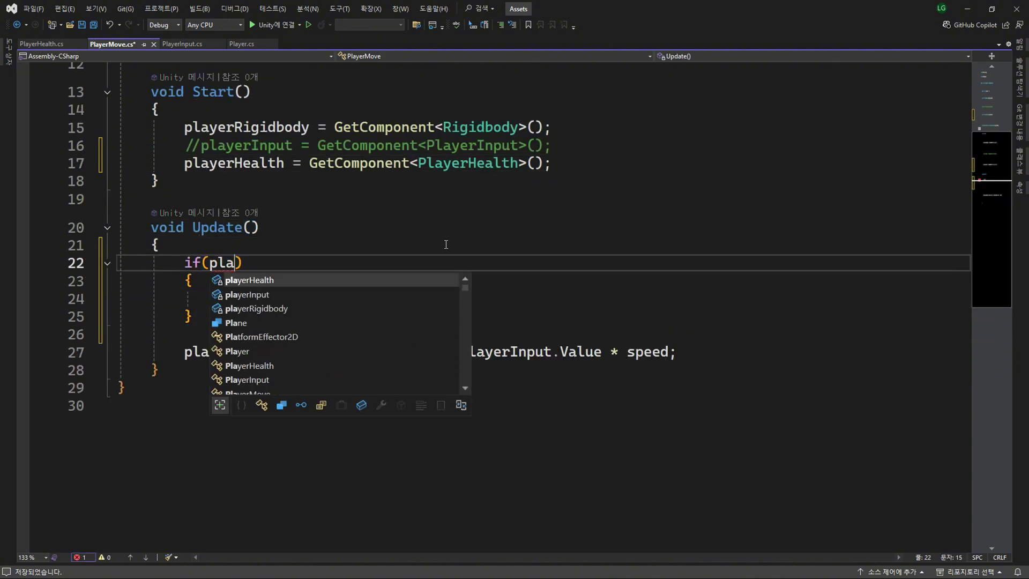
pyautogui.press('Tab')
pyautogui.write('.health <= 0')
pyautogui.press('Down')
pyautogui.press('Down')
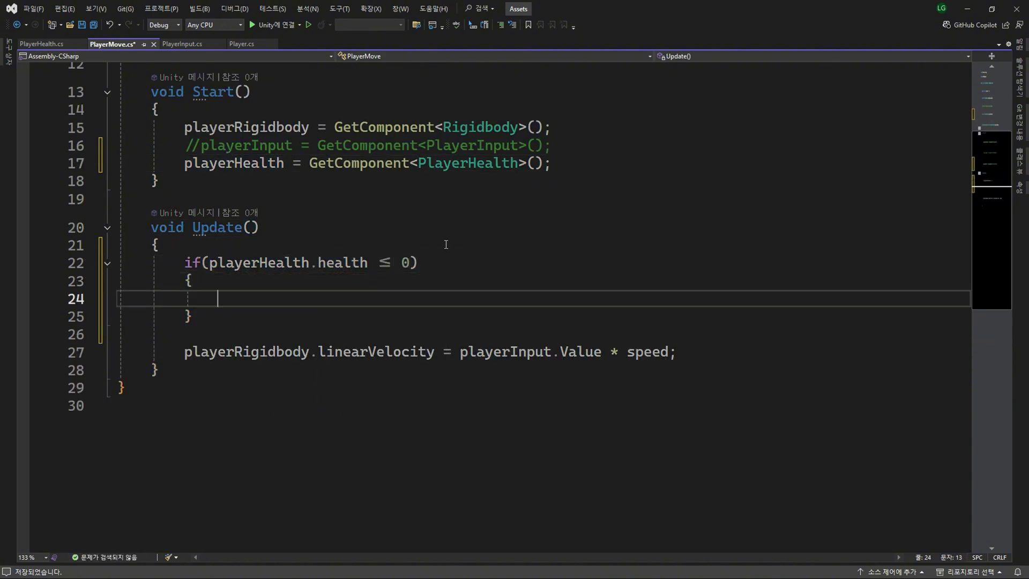
pyautogui.write('sp')
pyautogui.press('Tab')
pyautogui.write('= 0;')
# Add an else branch keeping speed at 5, then save and return to Unity.
pyautogui.press('Down')
pyautogui.press('Return')
pyautogui.write('el')
pyautogui.press('Tab')
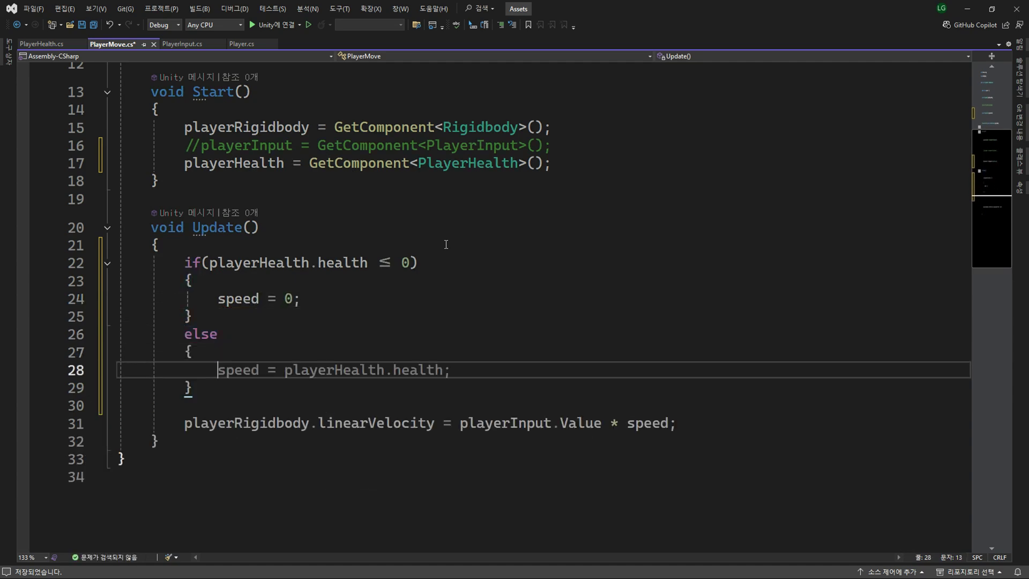
pyautogui.write('speed = 5;')
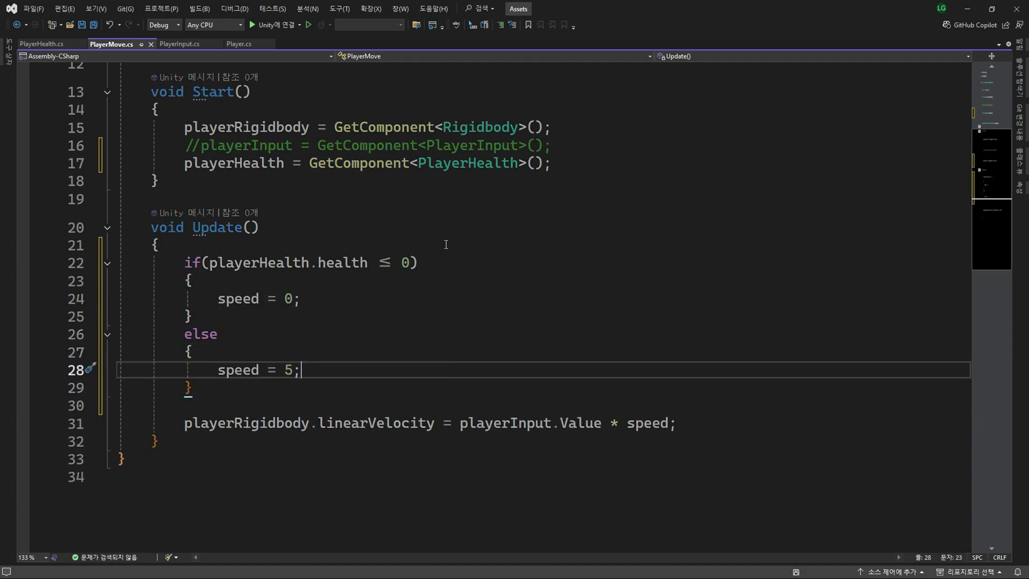
pyautogui.hotkey('alt', 'Tab')
pyautogui.click(703, 139)
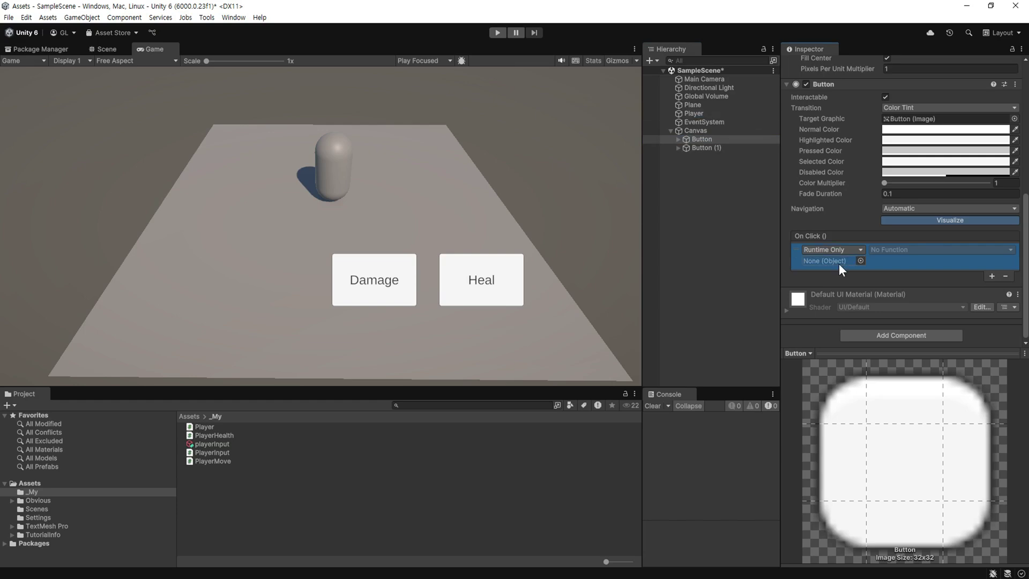
# Point the Damage button's On Click at Player's DamageBTN and the Heal button's at HealBTN.
pyautogui.moveTo(694, 113); pyautogui.dragTo(828, 260)
pyautogui.click(942, 249)
pyautogui.click(776, 466)
pyautogui.click(707, 147)
pyautogui.moveTo(693, 113); pyautogui.dragTo(828, 264)
pyautogui.click(942, 253)
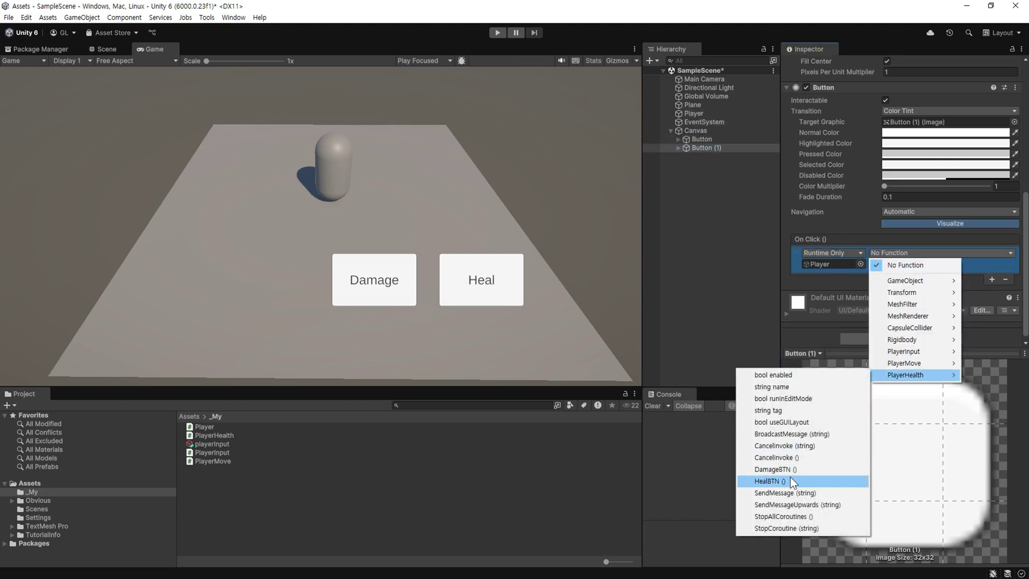
pyautogui.click(793, 482)
# Play-test healing and damaging the player, damaging it down to 0 health, then stop.
pyautogui.click(693, 113)
pyautogui.hotkey('ctrl', 'p')
pyautogui.click(359, 284)
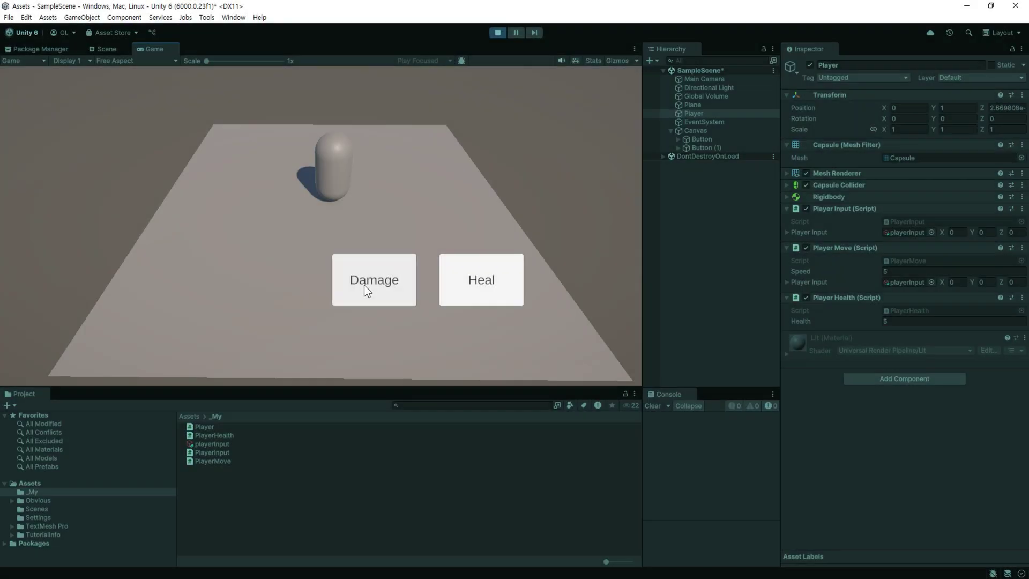
pyautogui.click(468, 286)
pyautogui.click(469, 285)
pyautogui.click(468, 285)
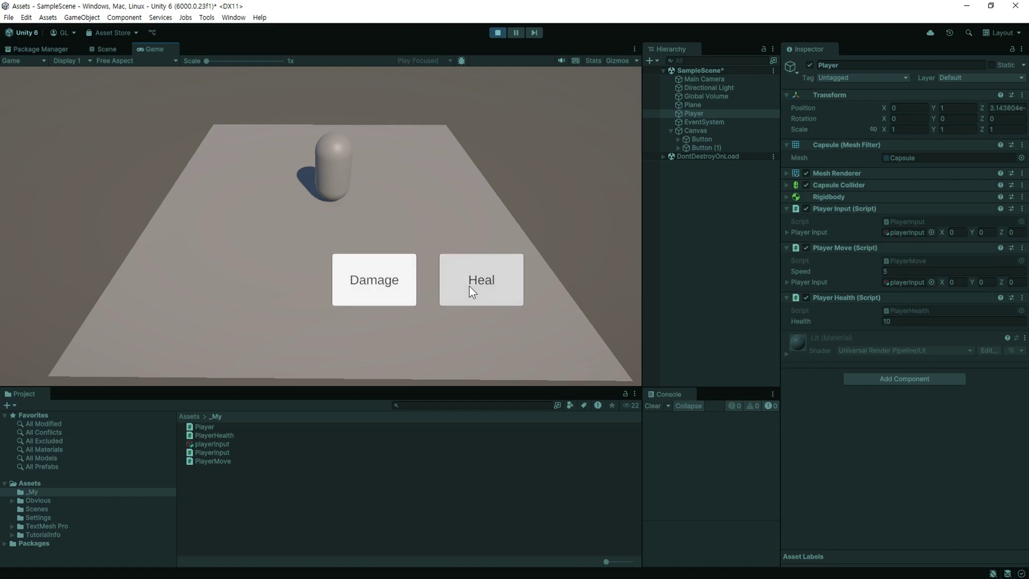
pyautogui.click(387, 284)
pyautogui.click(388, 283)
pyautogui.click(387, 283)
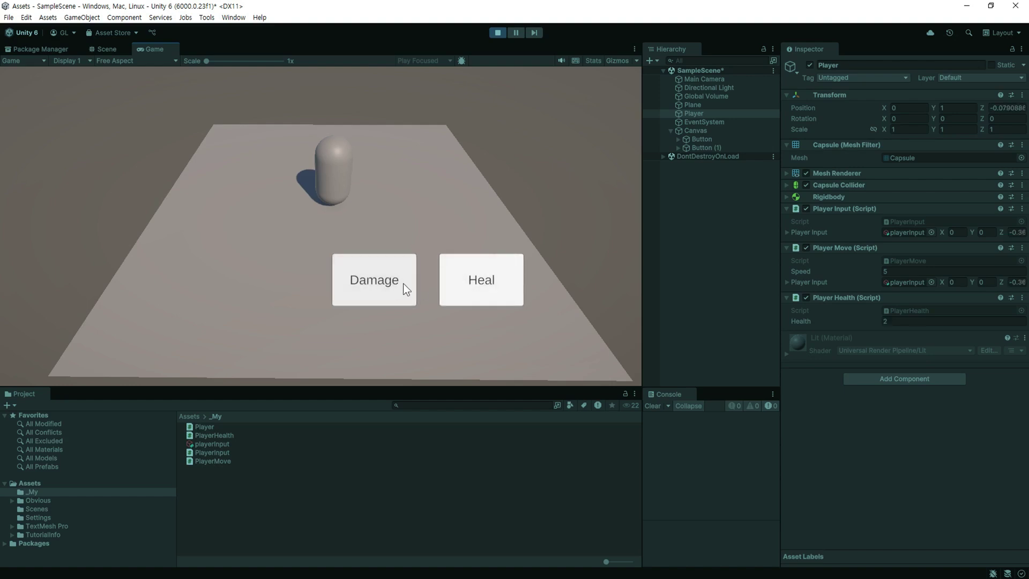
pyautogui.press('a')
pyautogui.press('w')
pyautogui.press('d')
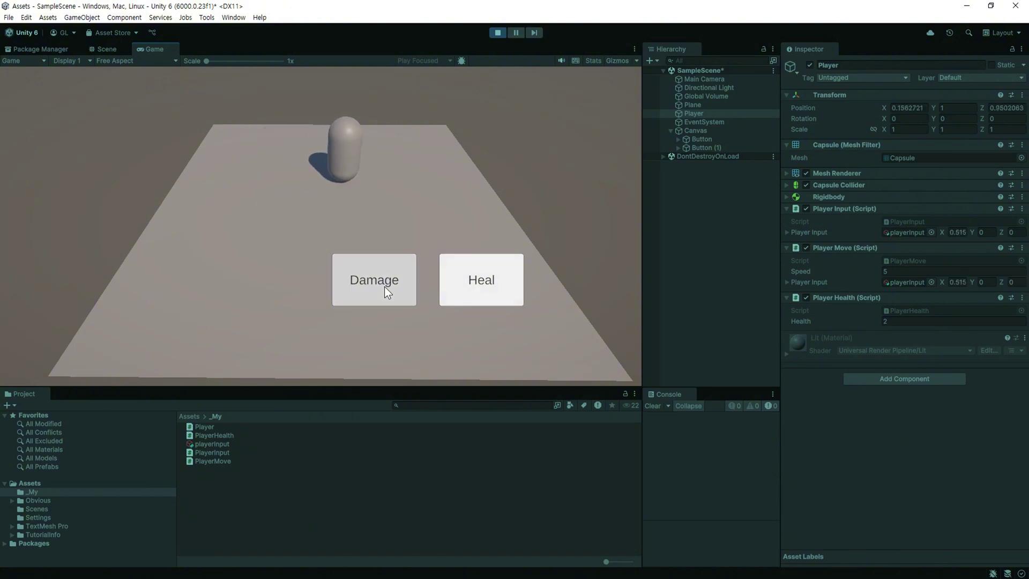
pyautogui.click(384, 287)
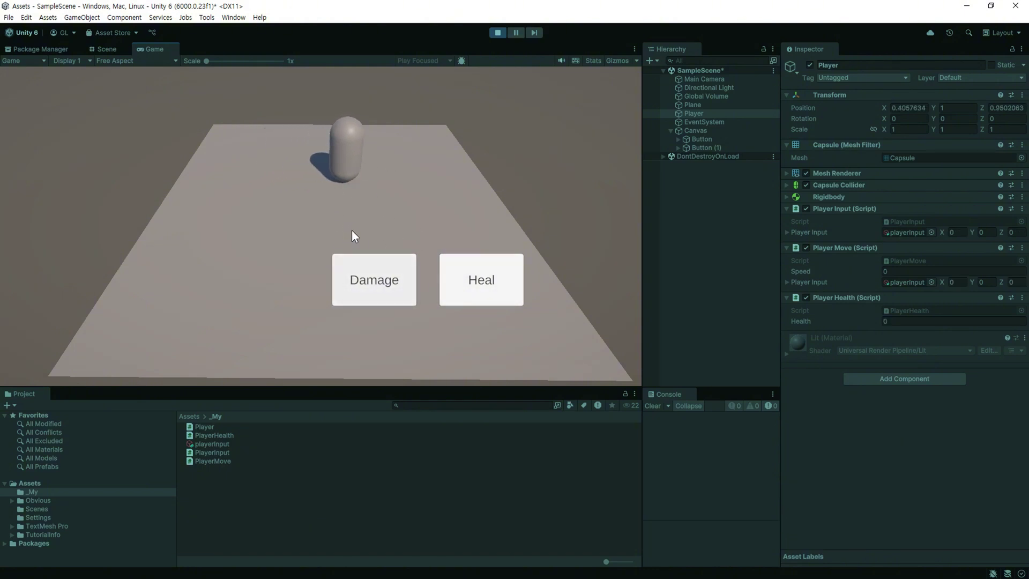
pyautogui.hotkey('ctrl', 'p')
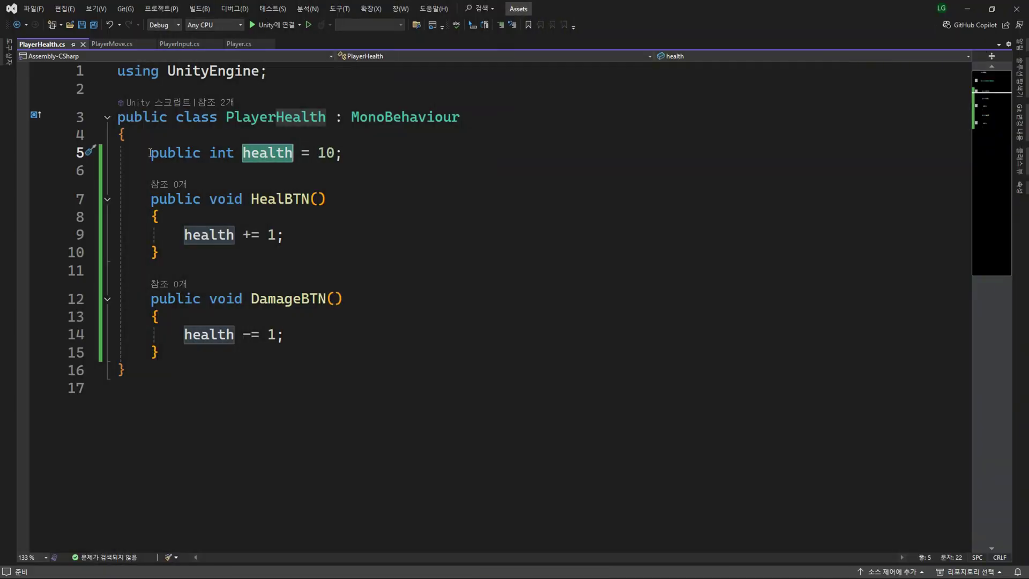
# Comment out the int health field and add a [SerializeField] private IntVariable health.
pyautogui.click(151, 154)
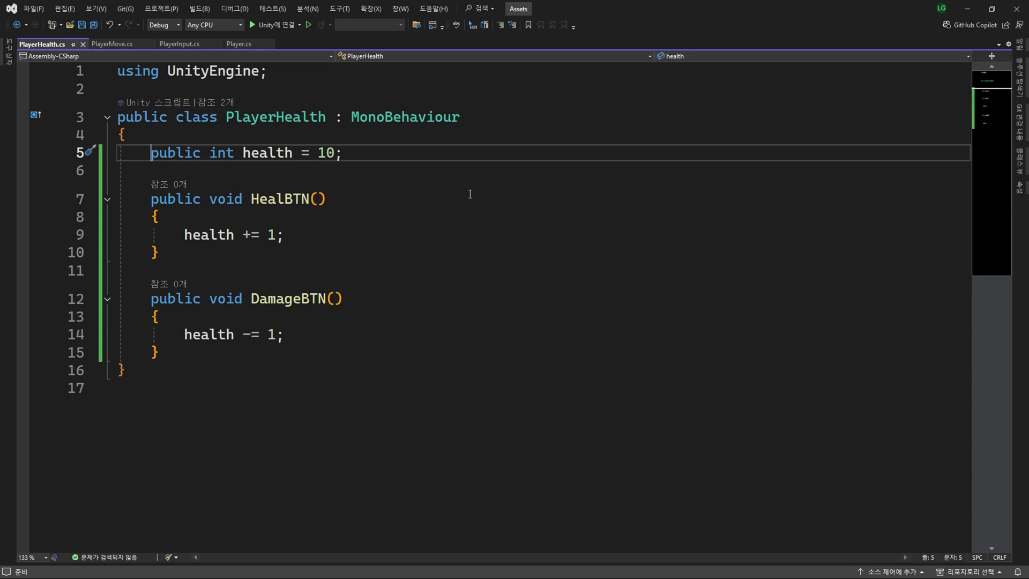
pyautogui.write('//')
pyautogui.press('End')
pyautogui.press('Return')
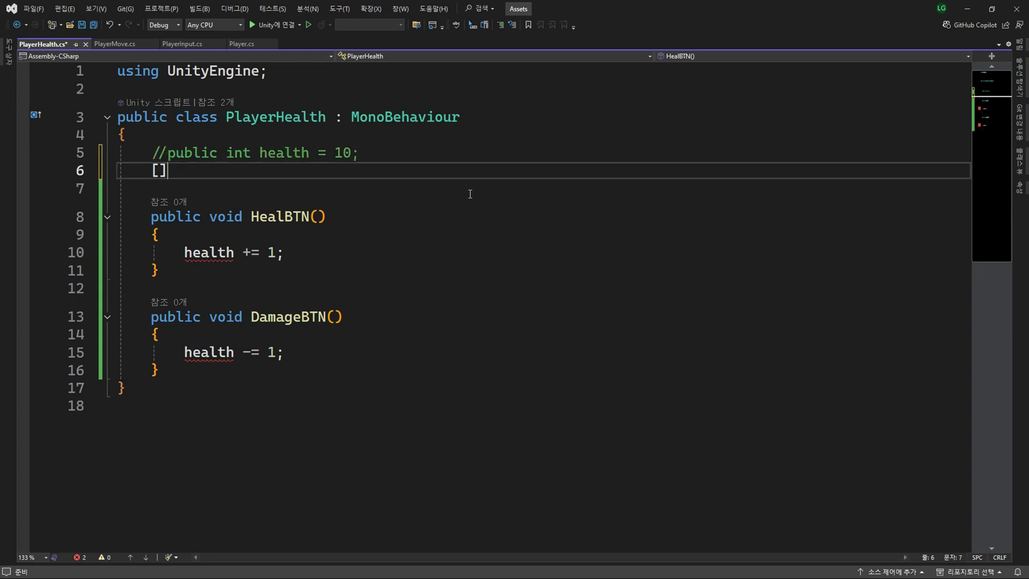
pyautogui.write('se')
pyautogui.press('Tab')
pyautogui.press('End')
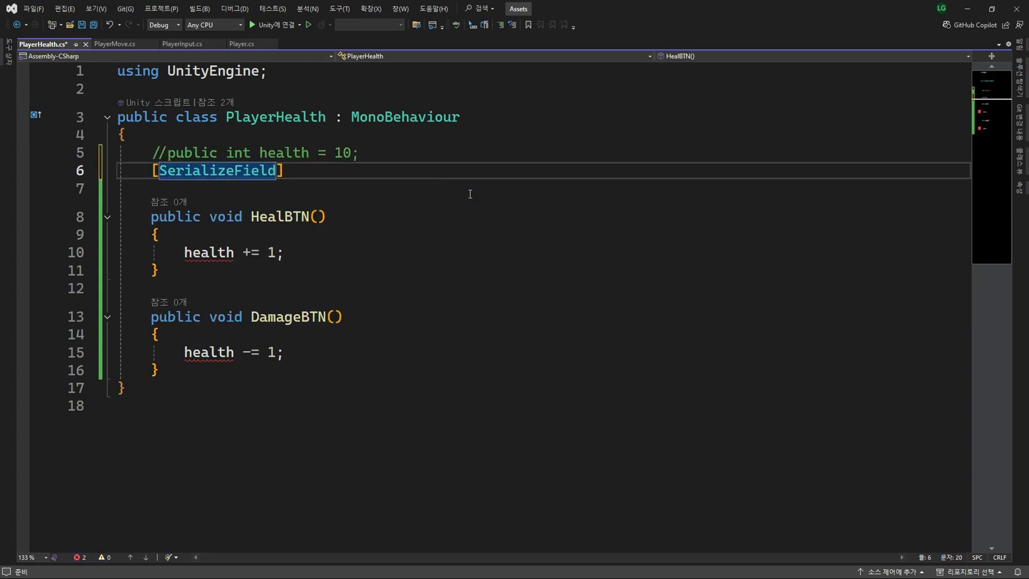
pyautogui.write(' private')
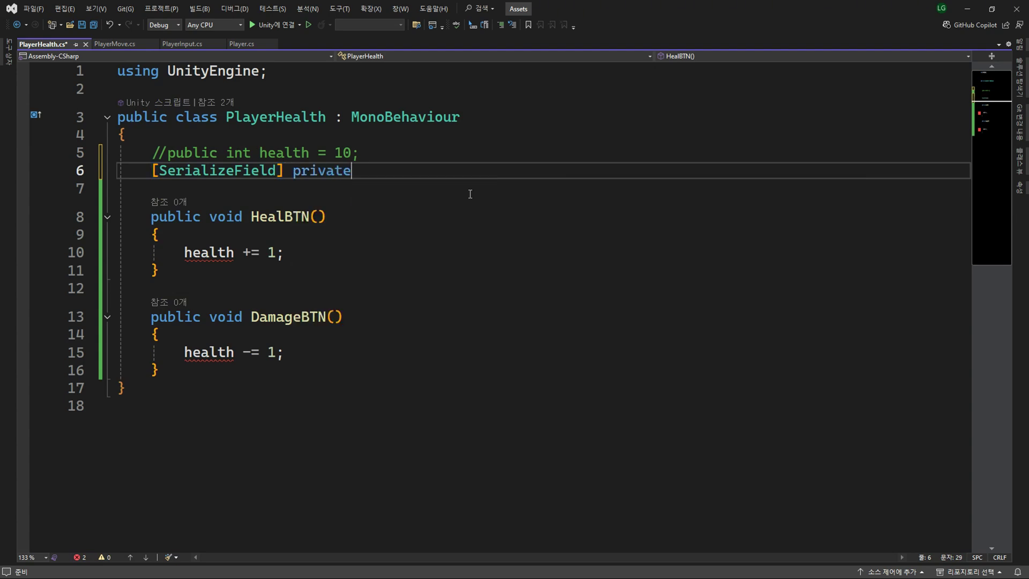
pyautogui.write(' Intva')
pyautogui.press('Tab')
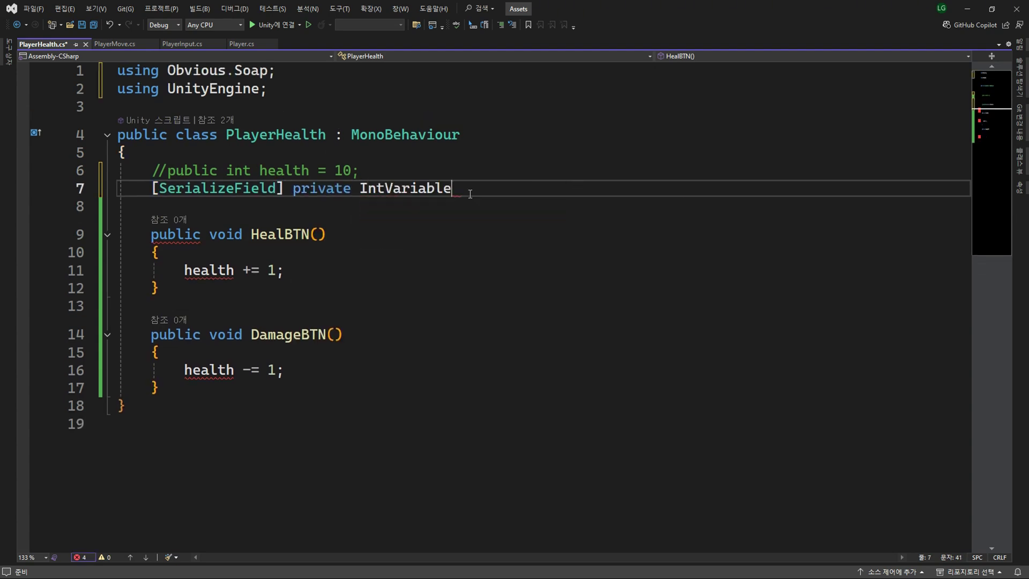
pyautogui.press('Tab')
# Wrap HealBTN and DamageBTN in a /* */ block comment and save PlayerHealth.cs.
pyautogui.press('Down')
pyautogui.press('Return')
pyautogui.write('/')
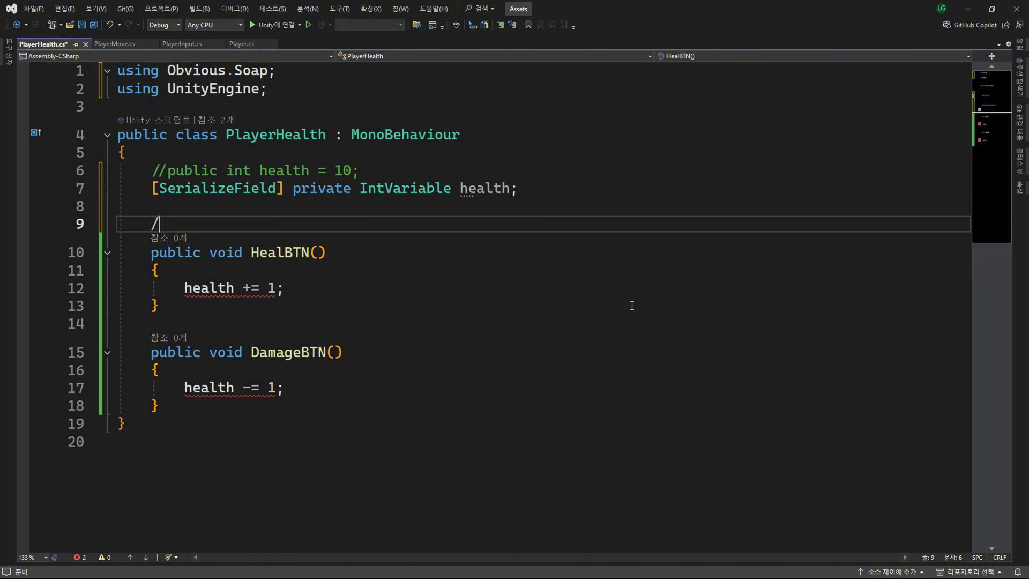
pyautogui.write('*')
pyautogui.press('Down')
pyautogui.press('Down')
pyautogui.press('Down')
pyautogui.press('Down')
pyautogui.press('End')
pyautogui.press('Return')
pyautogui.write('*/')
pyautogui.hotkey('ctrl', 's')
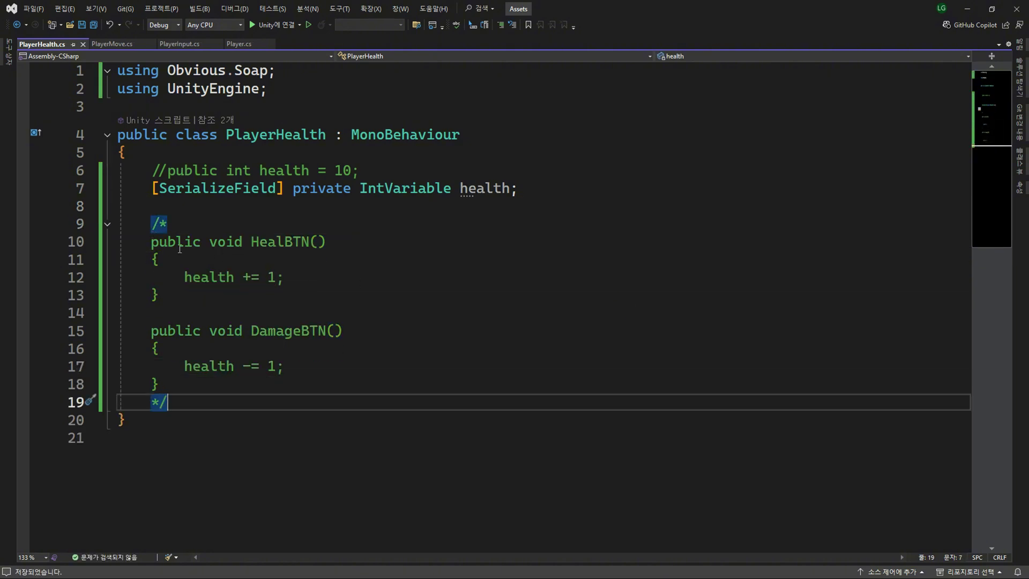
pyautogui.click(485, 188)
# In PlayerMove.cs, comment out the playerHealth field and its GetComponent<PlayerHealth> line.
pyautogui.click(109, 45)
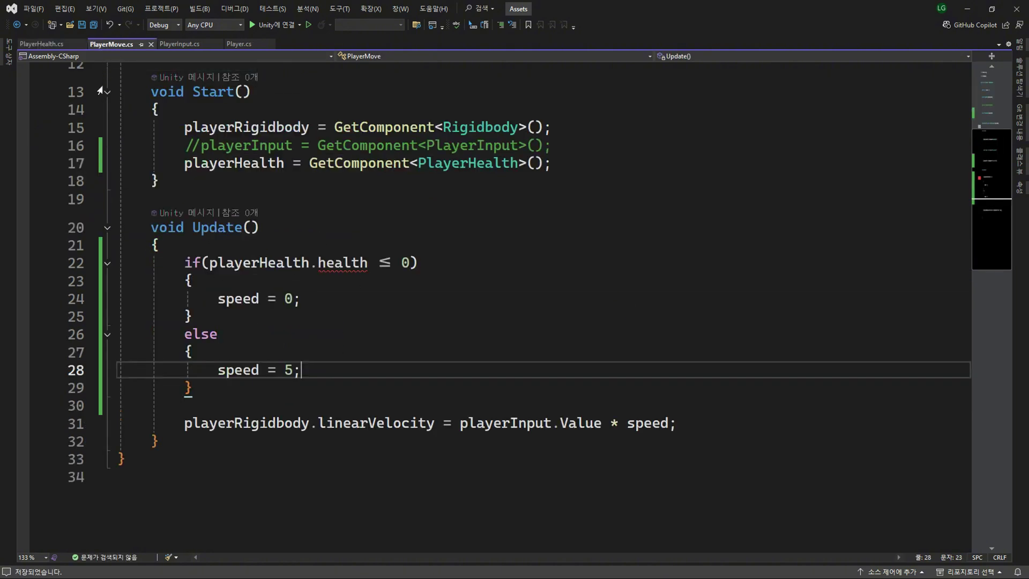
pyautogui.scroll(2, 386, 297)
pyautogui.scroll(1, 386, 298)
pyautogui.click(152, 170)
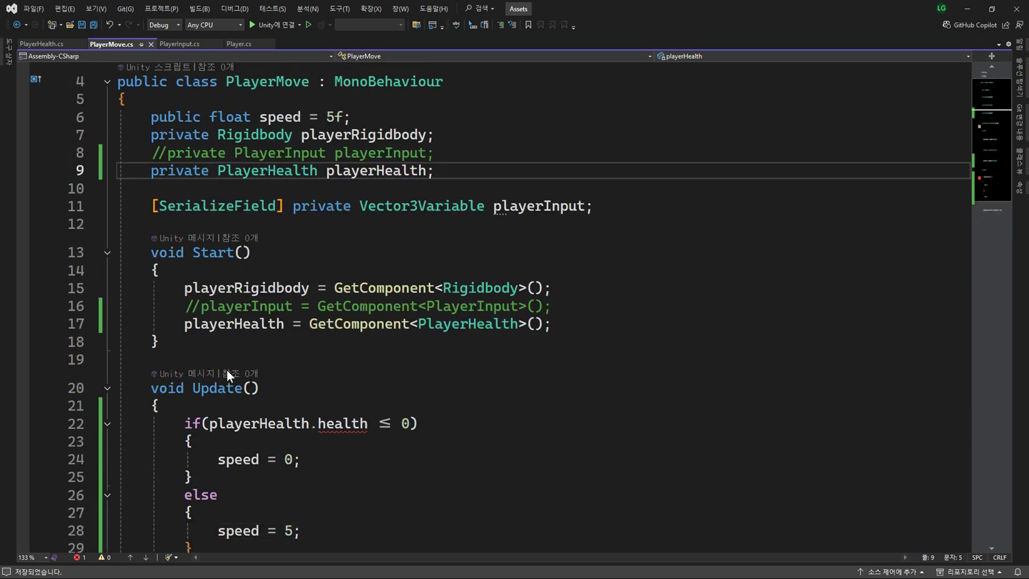
pyautogui.write('//')
pyautogui.click(185, 325)
pyautogui.write('//')
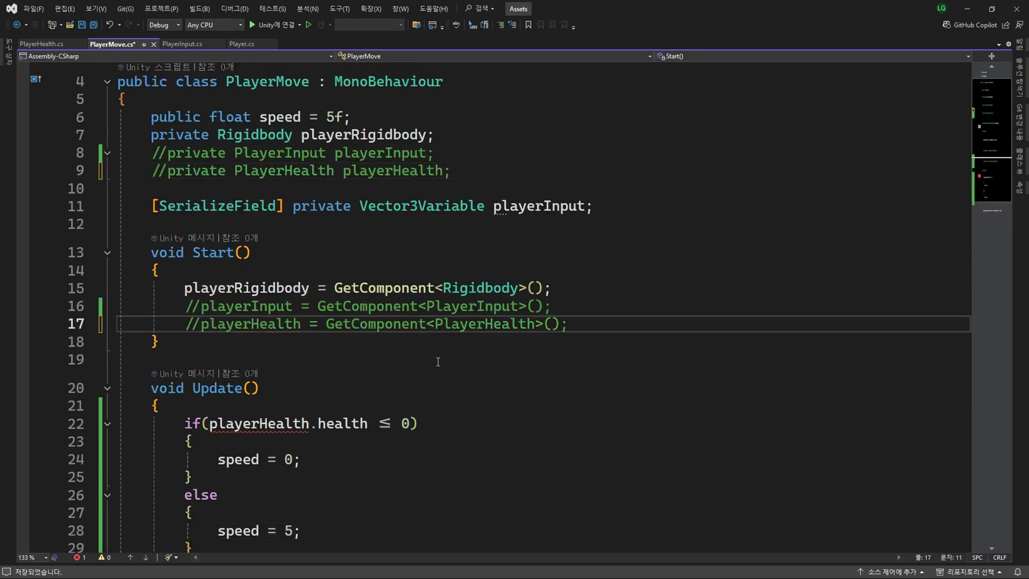
# Copy the IntVariable health field from PlayerHealth and paste it under playerInput in PlayerMove.
pyautogui.click(46, 44)
pyautogui.moveTo(152, 188); pyautogui.dragTo(519, 188)
pyautogui.hotkey('ctrl', 'c')
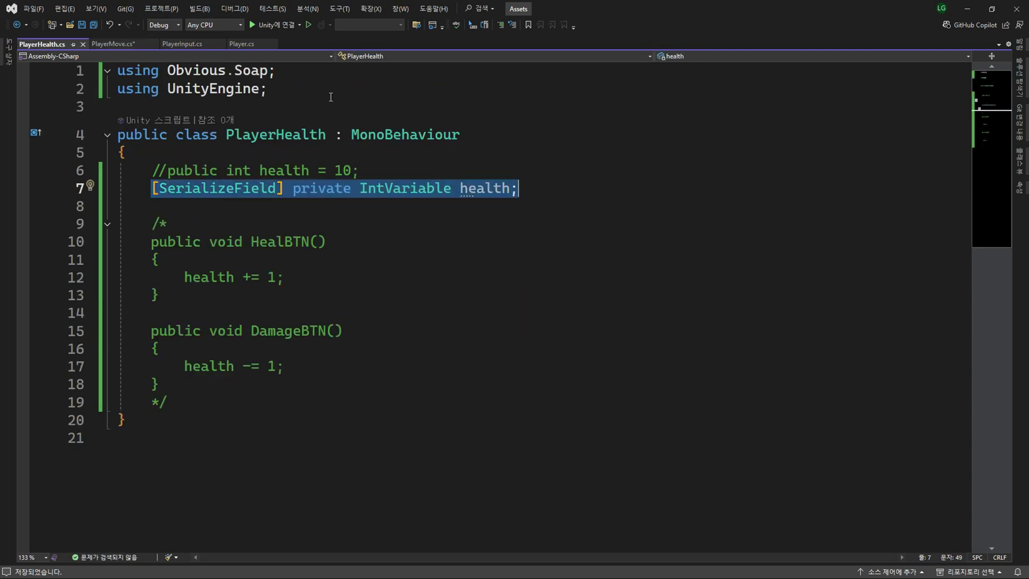
pyautogui.click(114, 44)
pyautogui.click(592, 205)
pyautogui.press('Return')
pyautogui.hotkey('ctrl', 'v')
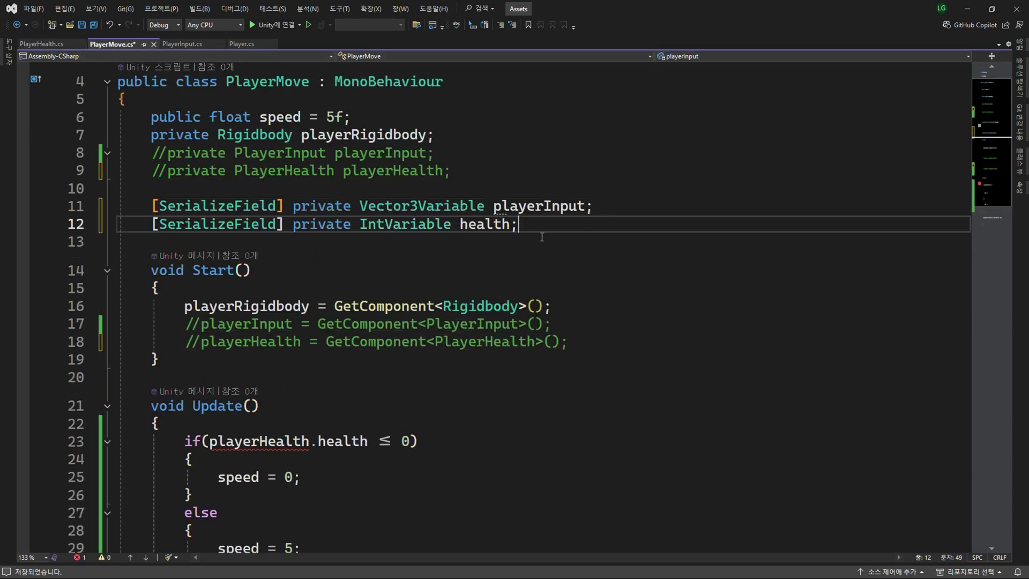
# Change the Update health check to if(health.Value <= 0).
pyautogui.scroll(-2, 435, 249)
pyautogui.click(343, 333)
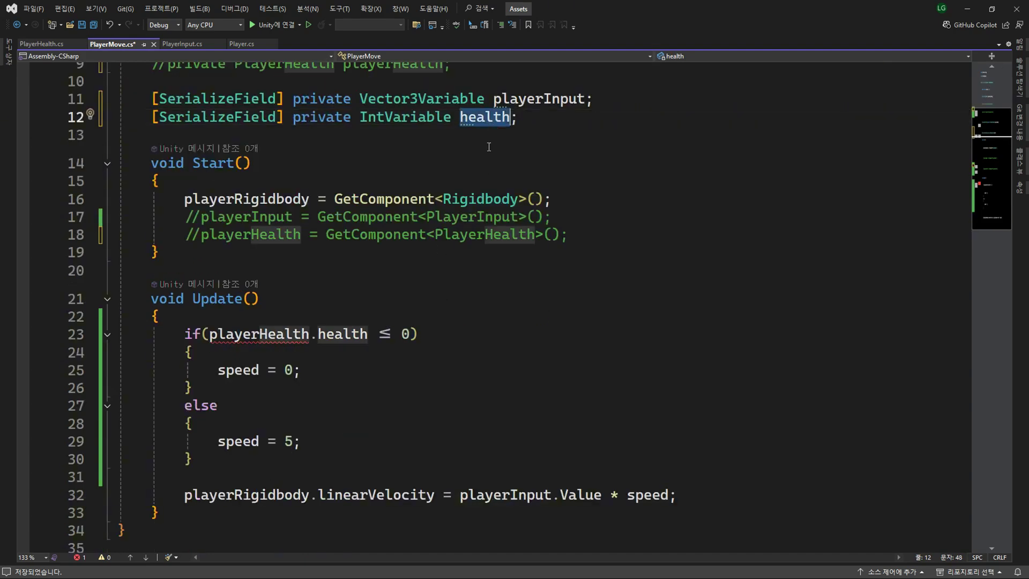
pyautogui.scroll(-2, 343, 333)
pyautogui.doubleClick(259, 227)
pyautogui.press('BackSpace')
pyautogui.press('Delete')
pyautogui.press('Right')
pyautogui.press('Right')
pyautogui.press('Right')
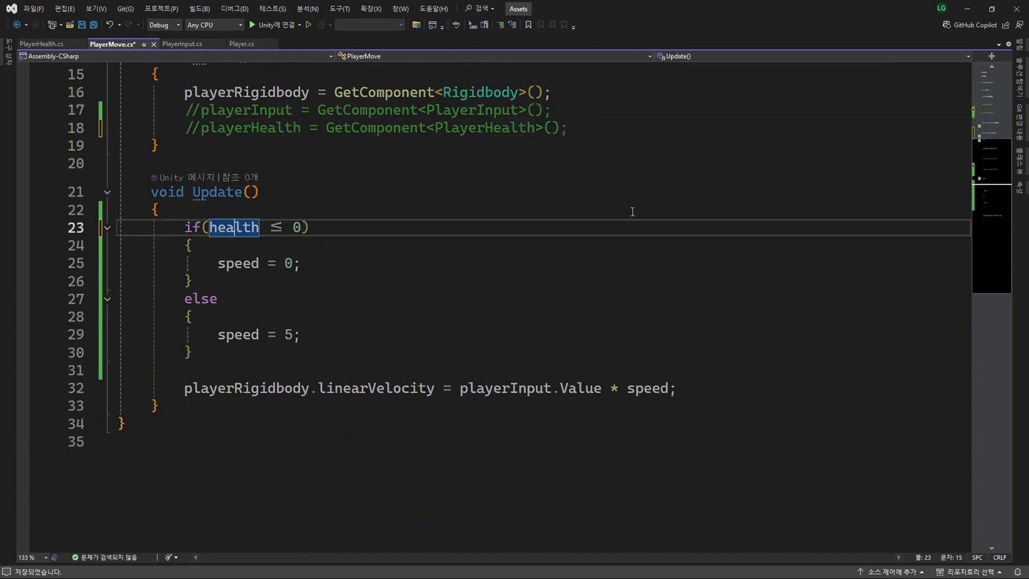
pyautogui.write('.va')
pyautogui.press('Tab')
pyautogui.press('End')
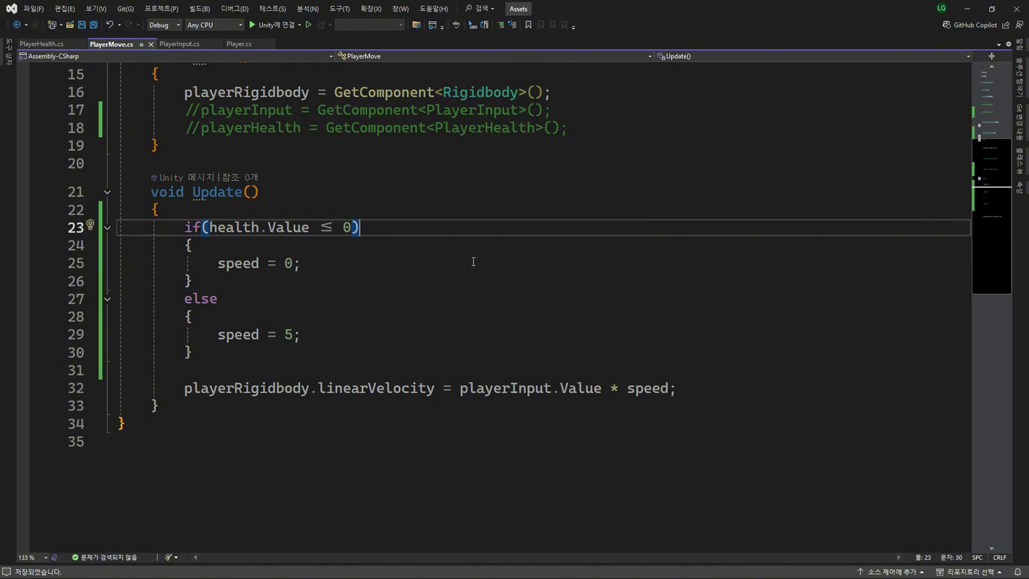
pyautogui.hotkey('alt', 'Tab')
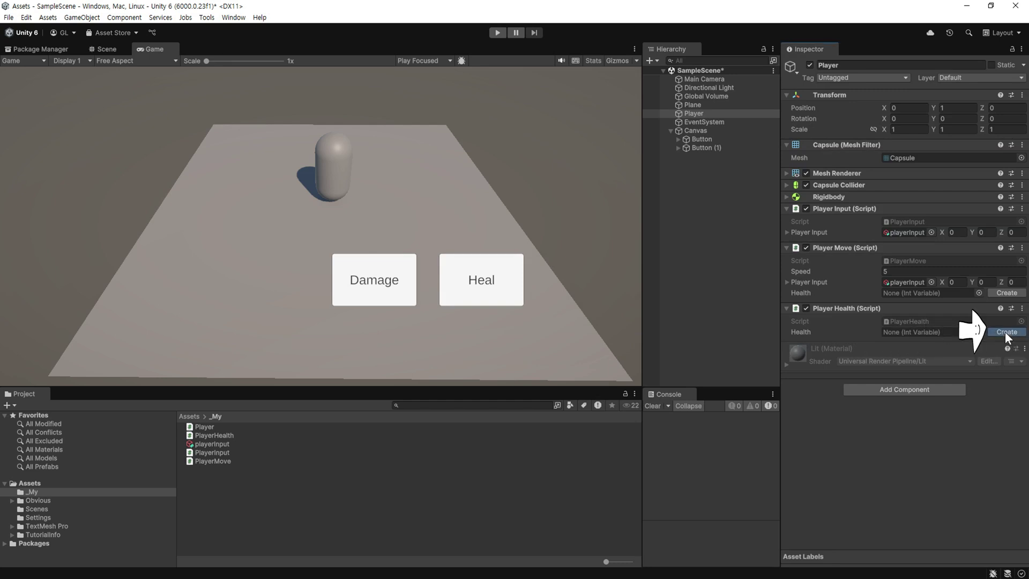
# Create a health Int Variable from Player Health's Health field and drag it into Player Move's Health.
pyautogui.click(996, 331)
pyautogui.click(203, 426)
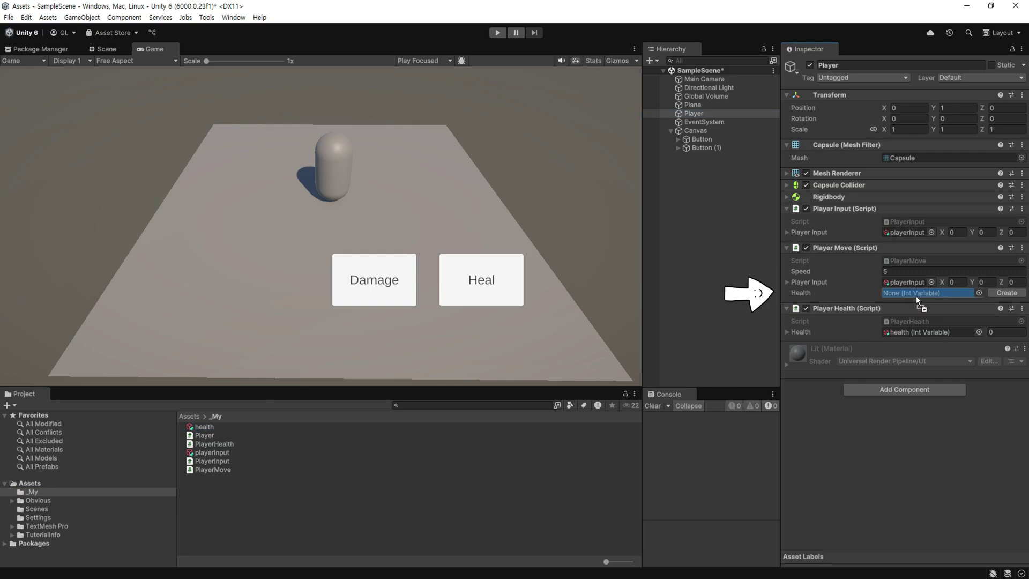
pyautogui.moveTo(201, 427); pyautogui.dragTo(916, 294)
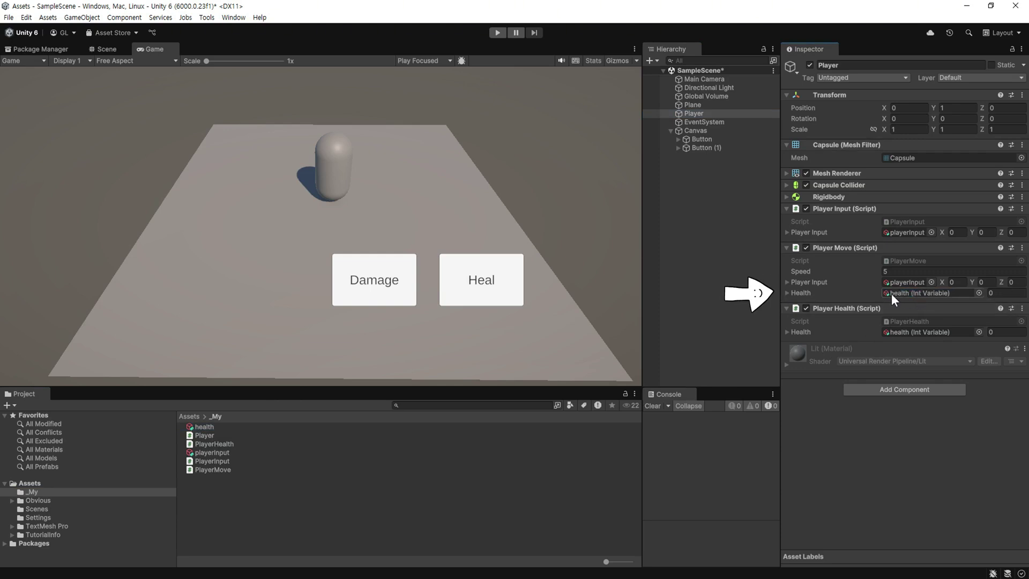
# Set the health asset's Value to 10 in the Inspector.
pyautogui.click(206, 427)
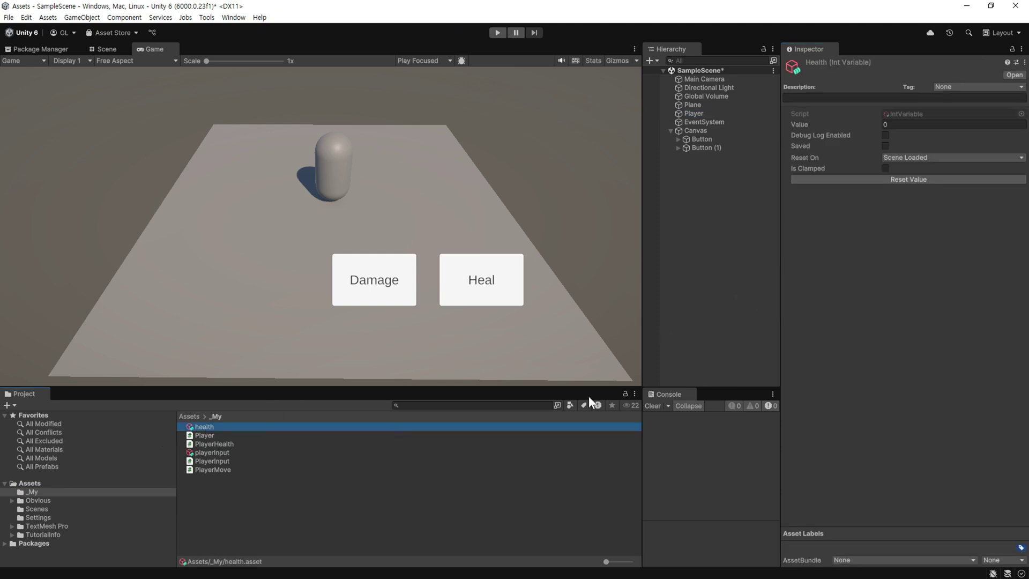
pyautogui.click(802, 124)
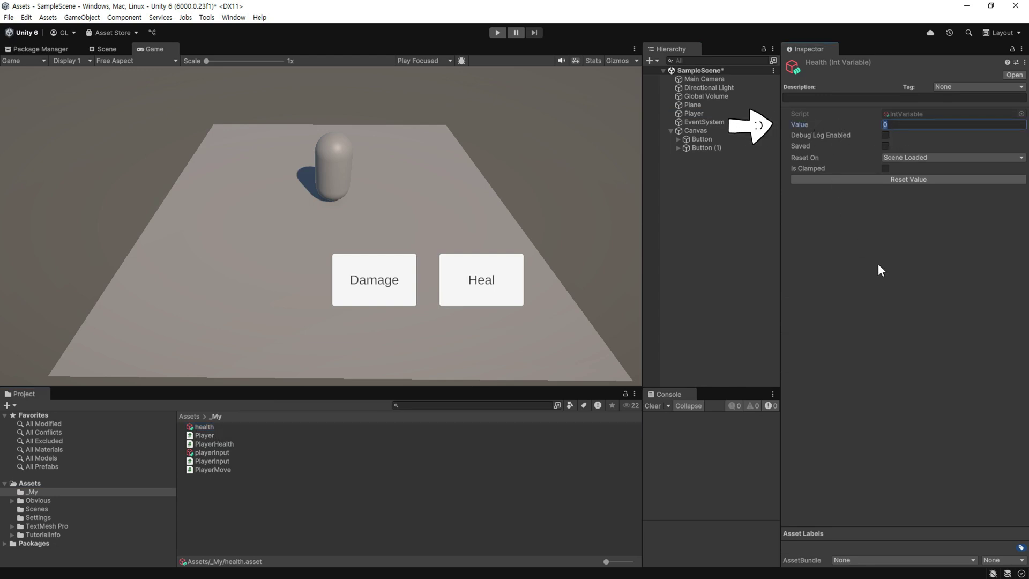
pyautogui.write('10')
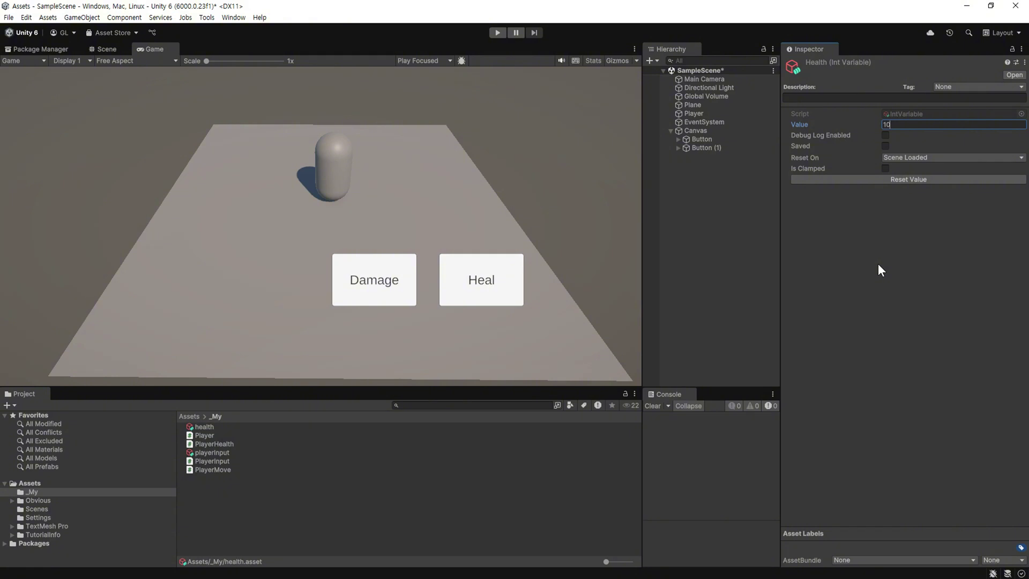
pyautogui.press('Return')
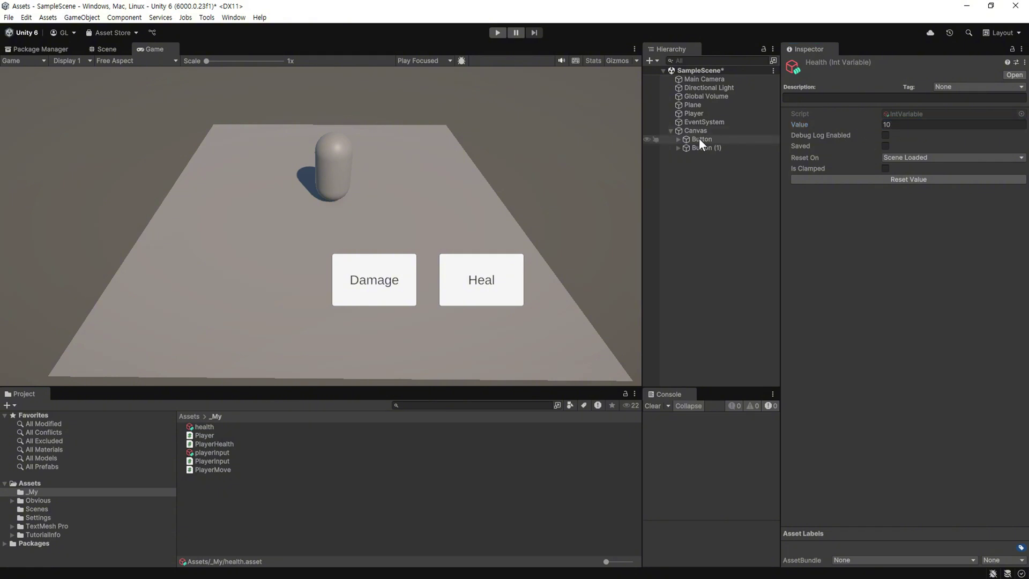
# Point both buttons' On Click at the health asset's IntVariable.Add function, then review each button.
pyautogui.click(700, 139)
pyautogui.keyDown('shift'); pyautogui.click(699, 147); pyautogui.keyUp('shift')
pyautogui.scroll(-5, 883, 252)
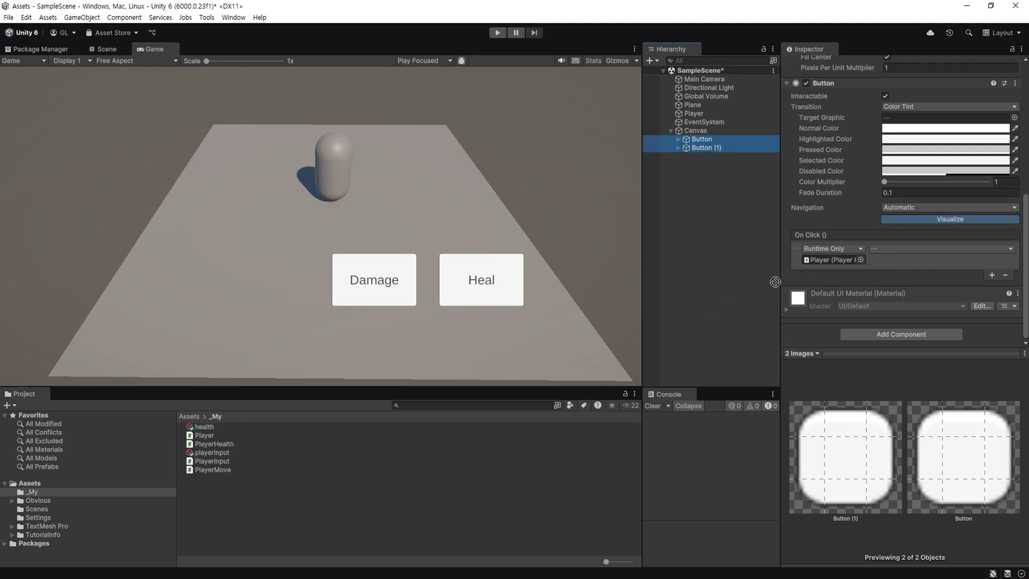
pyautogui.moveTo(776, 282); pyautogui.dragTo(819, 262)
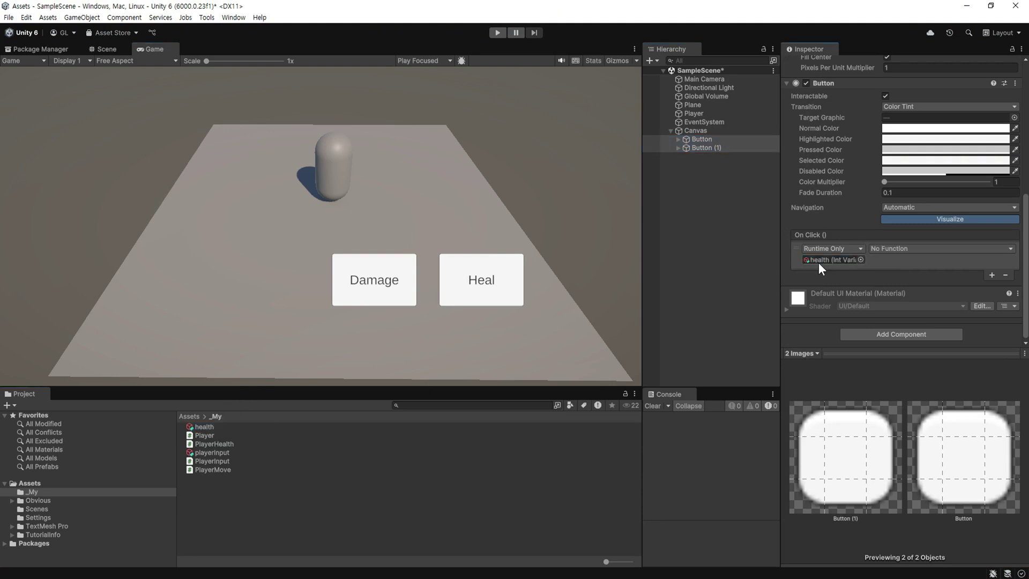
pyautogui.click(909, 247)
pyautogui.moveTo(905, 275)
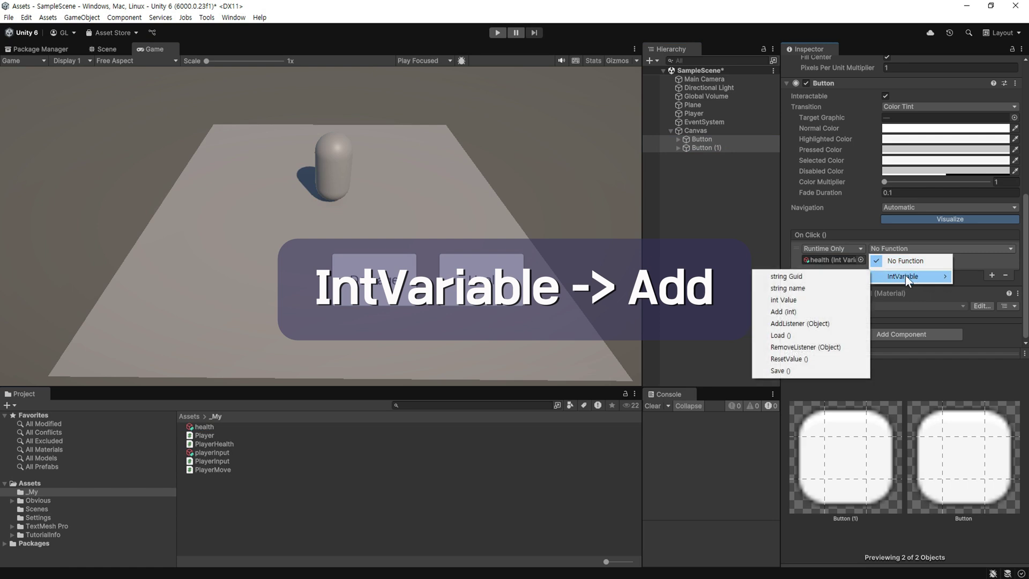
pyautogui.click(803, 312)
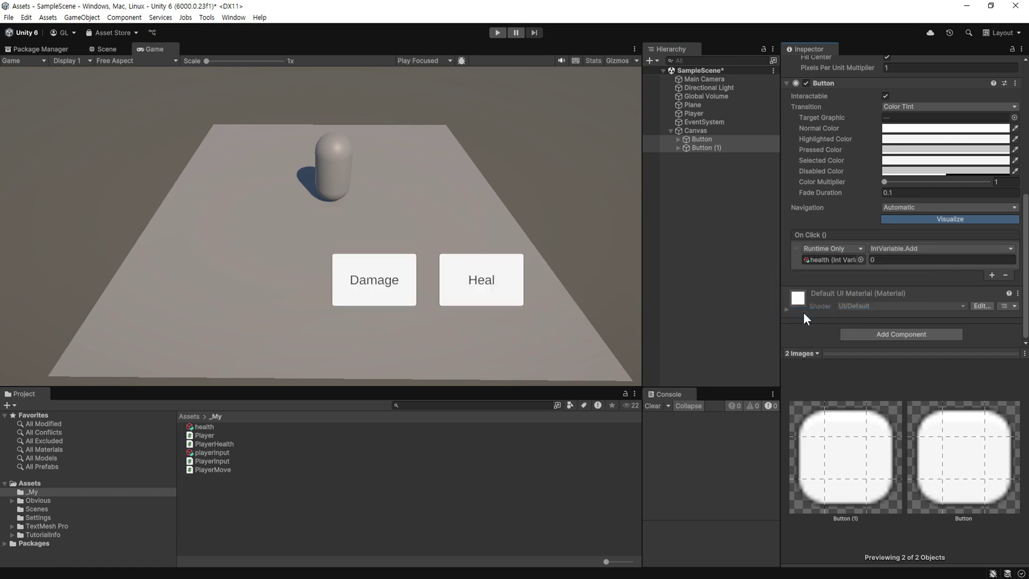
pyautogui.click(705, 139)
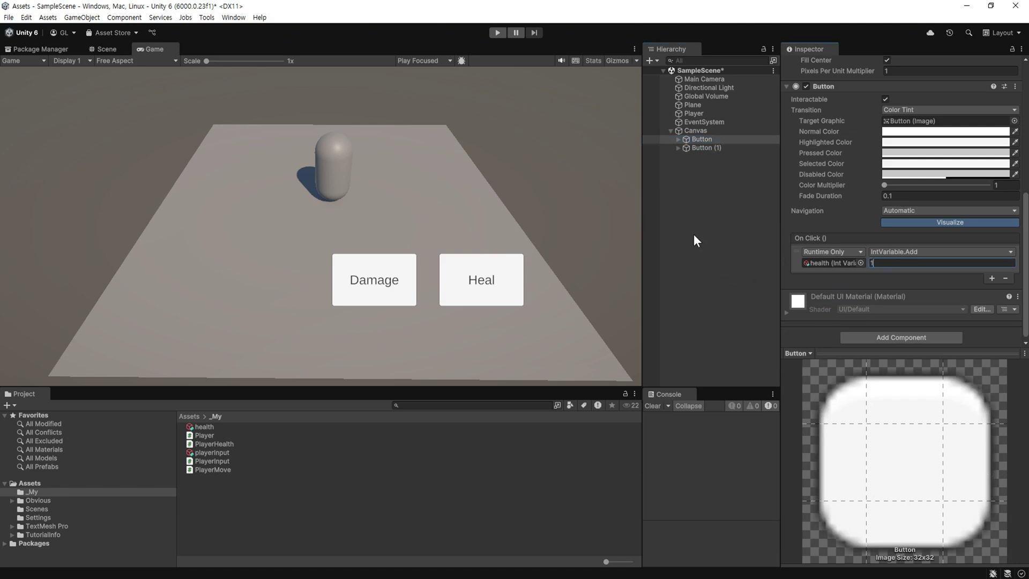
pyautogui.click(697, 150)
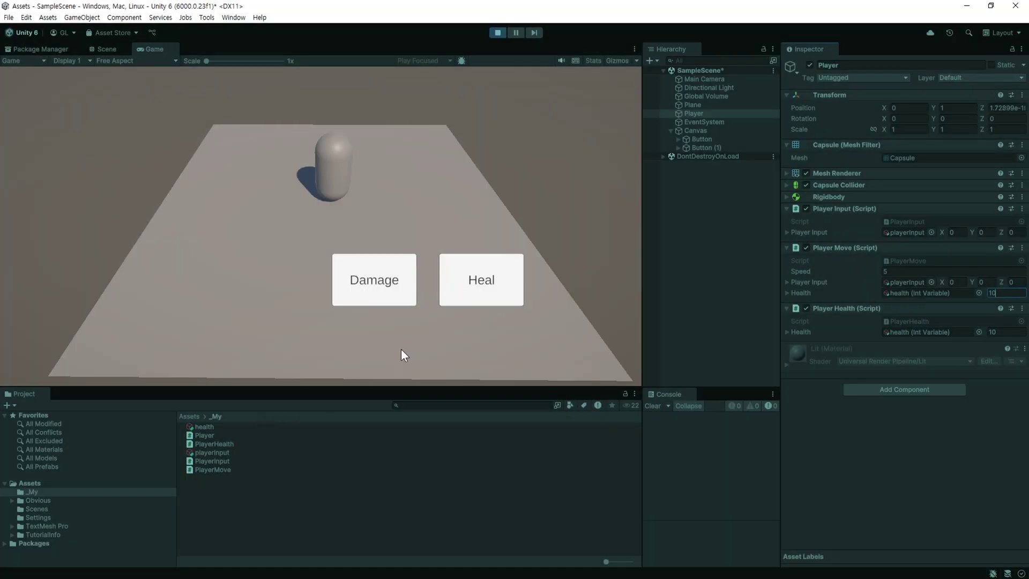
# Heal health to 11, then enable Debug Log on the health asset.
pyautogui.click(468, 289)
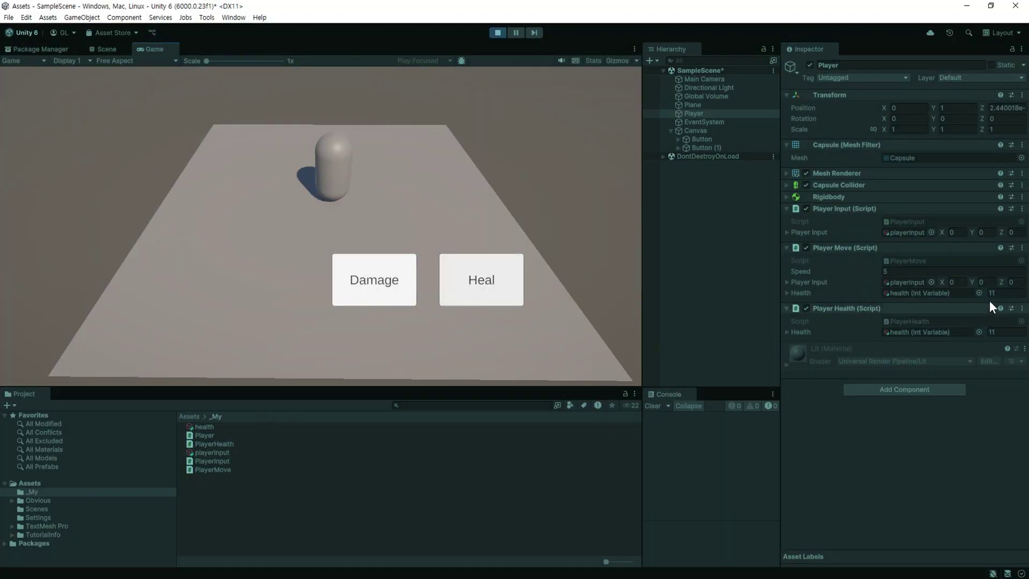
pyautogui.click(204, 426)
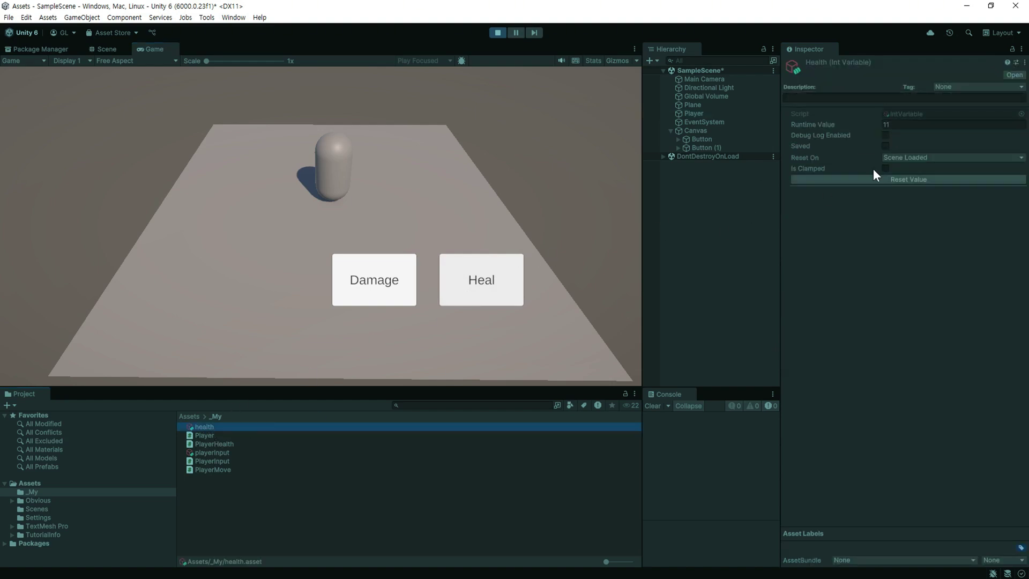
pyautogui.click(887, 135)
pyautogui.click(886, 135)
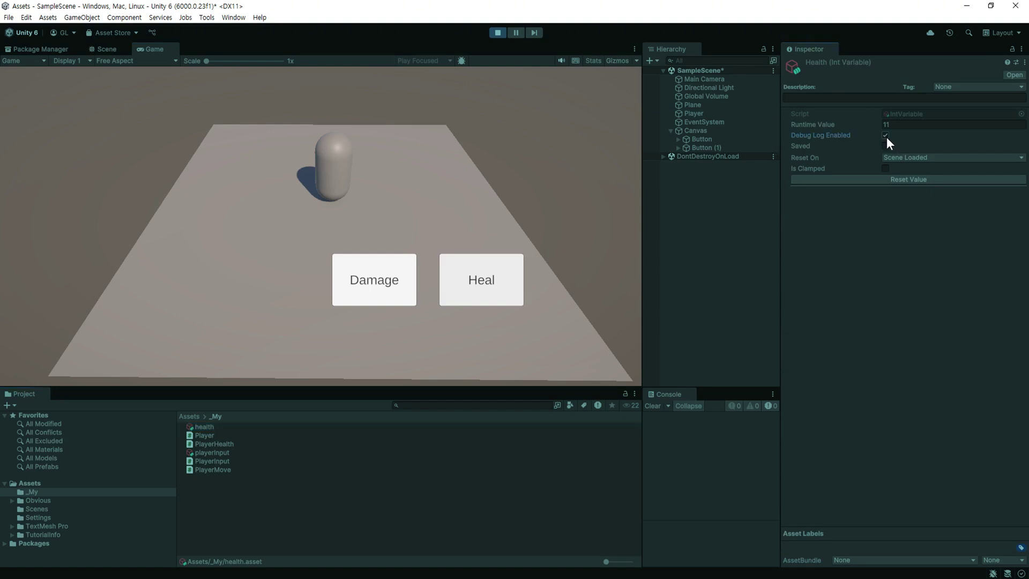
# Press Damage repeatedly until health reaches 0, watching each change in the Console.
pyautogui.click(378, 288)
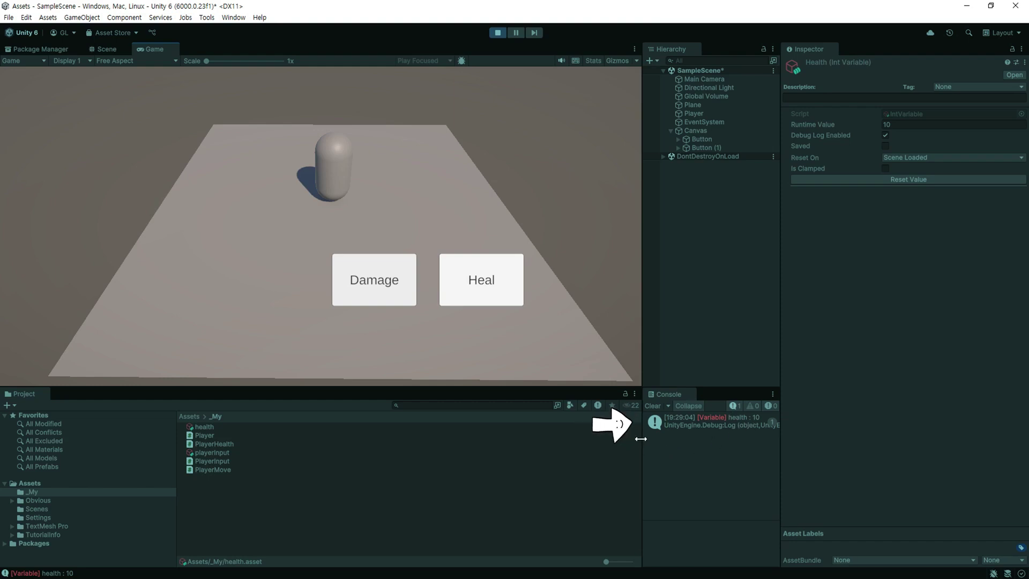
pyautogui.moveTo(642, 437); pyautogui.dragTo(600, 440)
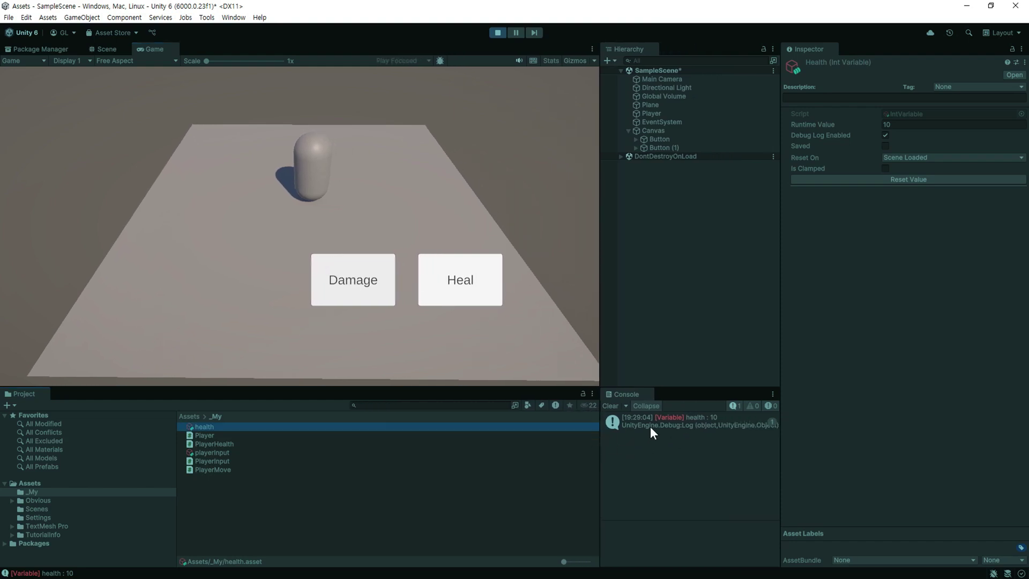
pyautogui.click(370, 285)
pyautogui.click(368, 282)
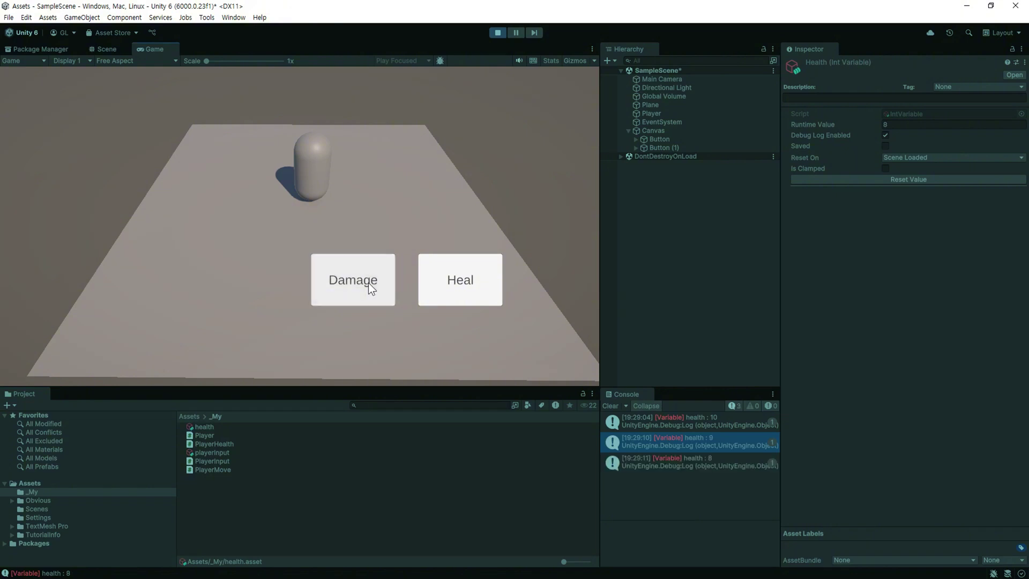
pyautogui.click(368, 282)
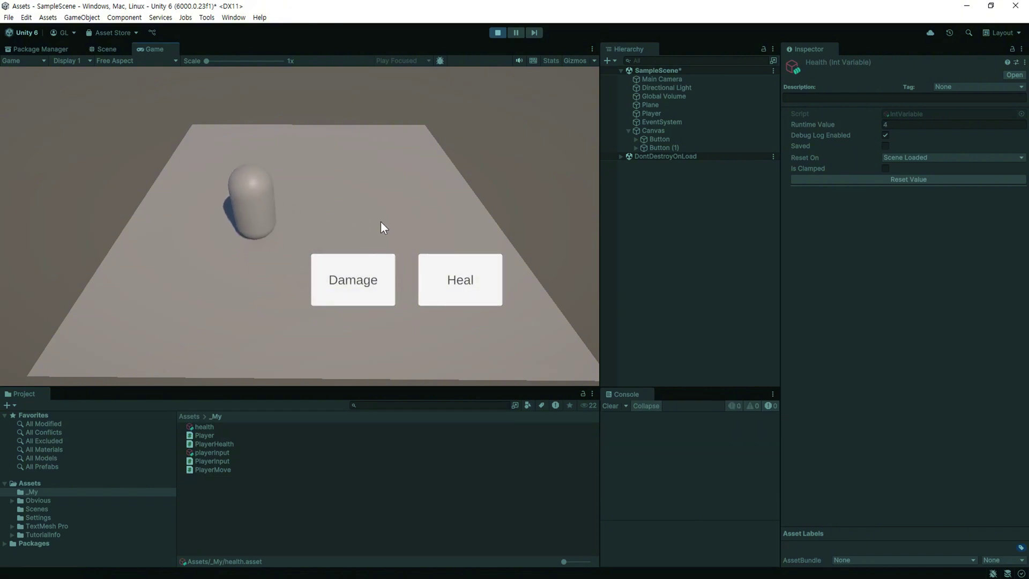
pyautogui.click(360, 269)
pyautogui.click(359, 269)
pyautogui.click(359, 269)
pyautogui.click(359, 269)
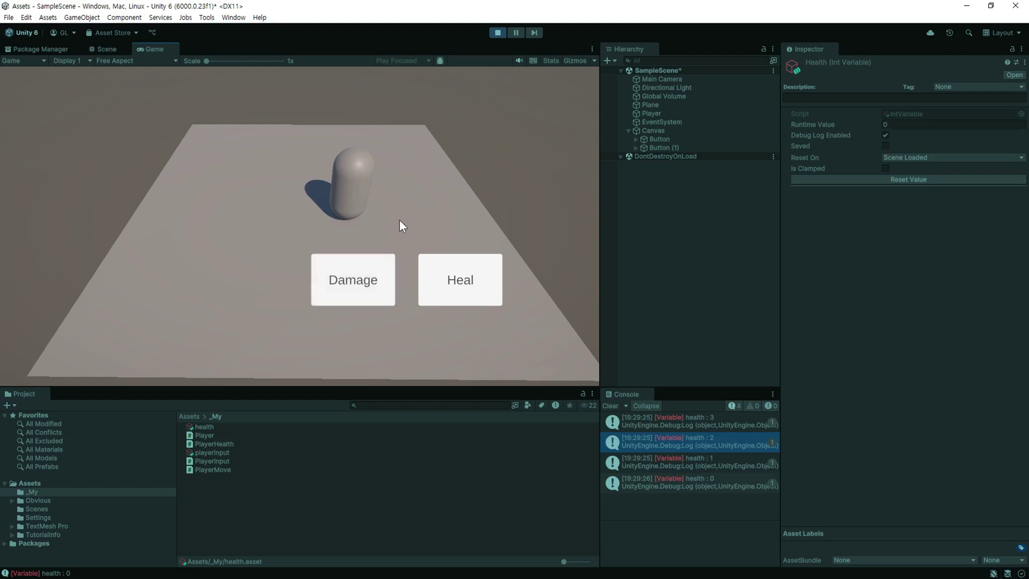
# Heal and damage once more, stop the game, and enable clamping on health.
pyautogui.click(479, 276)
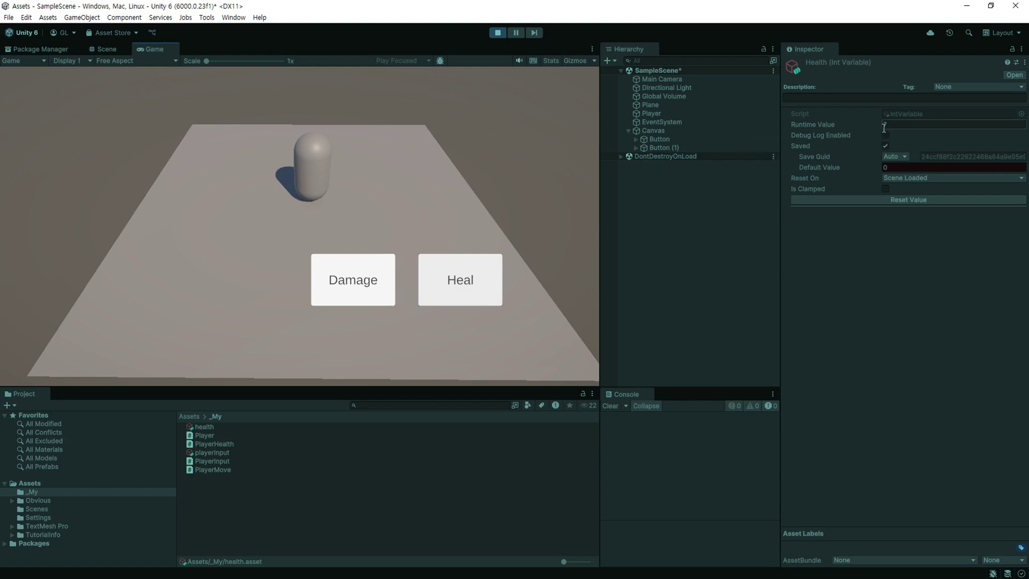
pyautogui.click(359, 276)
pyautogui.click(359, 276)
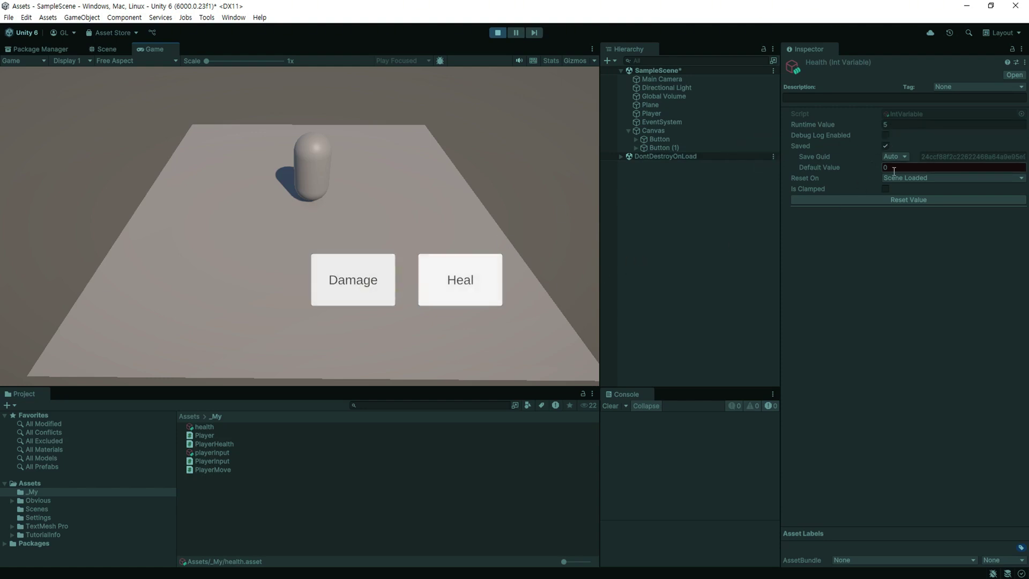
pyautogui.click(497, 33)
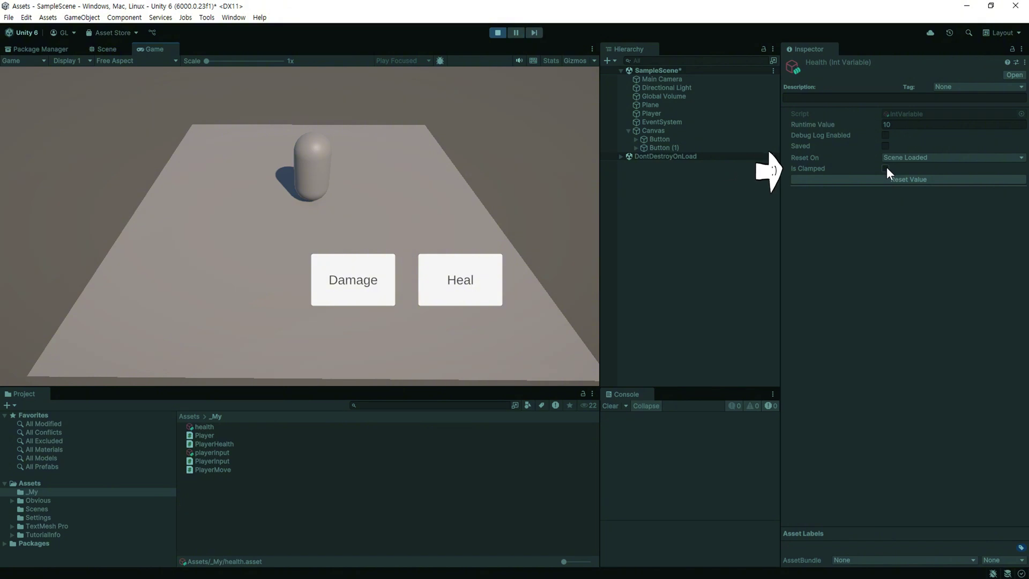
pyautogui.click(886, 168)
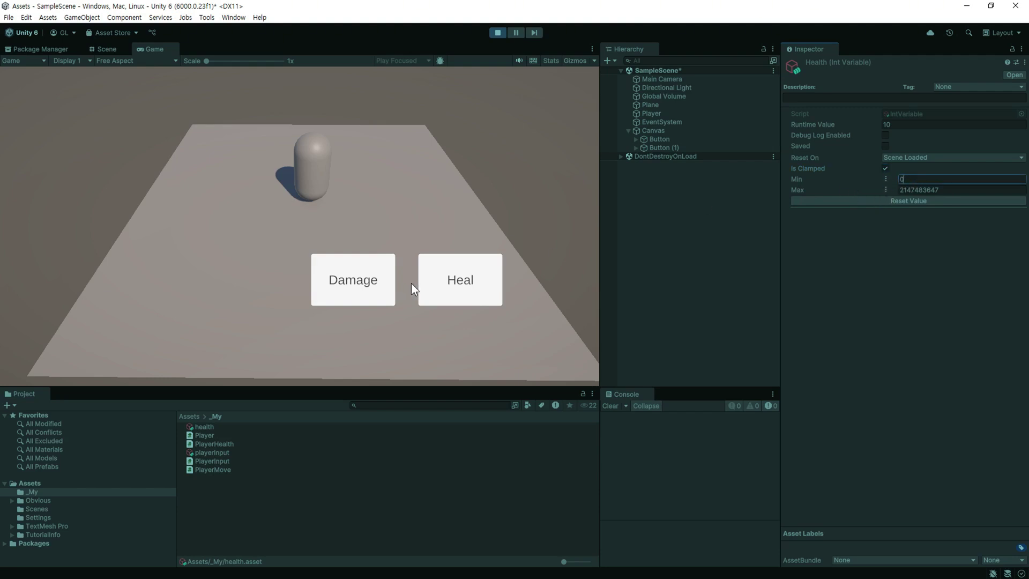
# Set the clamp minimum to -10 and damage health down to -10.
pyautogui.click(366, 278)
pyautogui.click(365, 279)
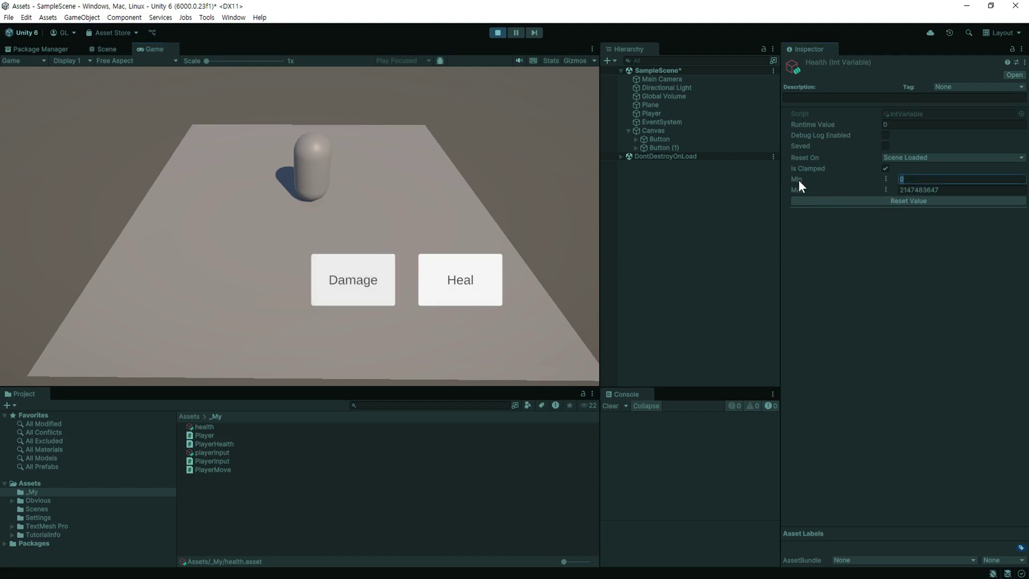
pyautogui.write('-10')
pyautogui.click(346, 285)
pyautogui.click(346, 285)
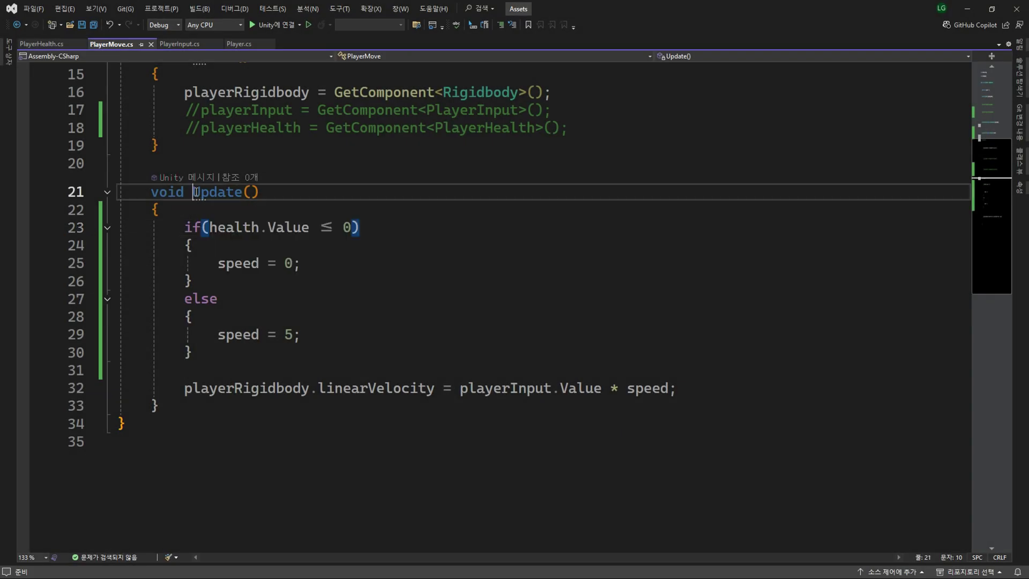
# Add 'health.OnValueChanged += OnChangeVal;' inside Start.
pyautogui.moveTo(193, 192); pyautogui.dragTo(314, 196)
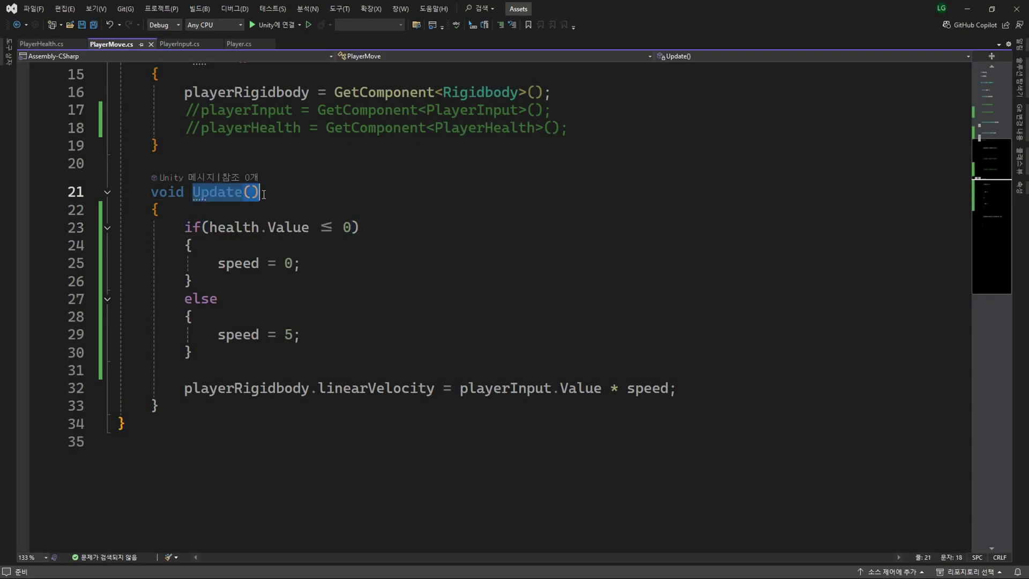
pyautogui.click(315, 196)
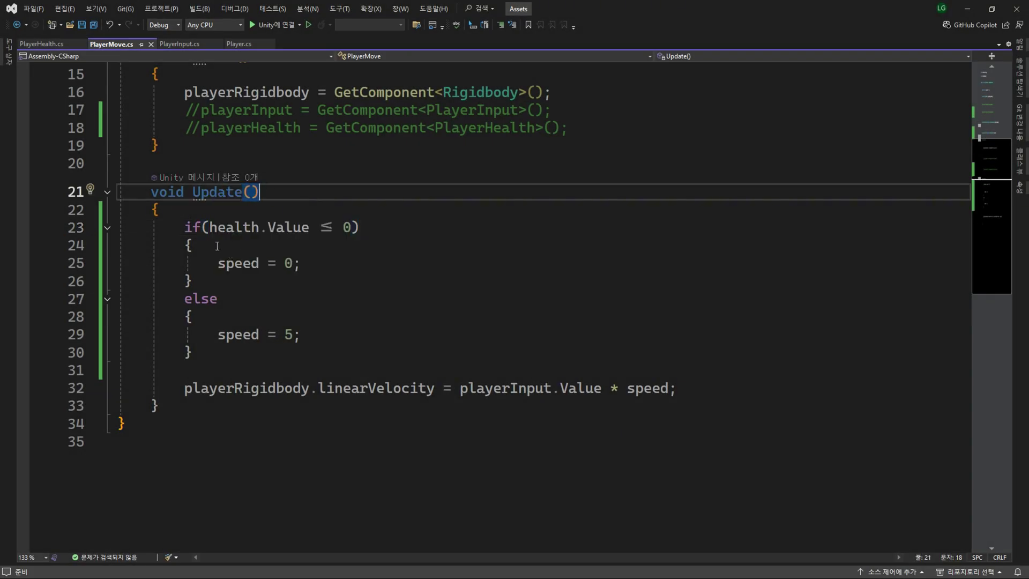
pyautogui.moveTo(185, 227); pyautogui.dragTo(720, 397)
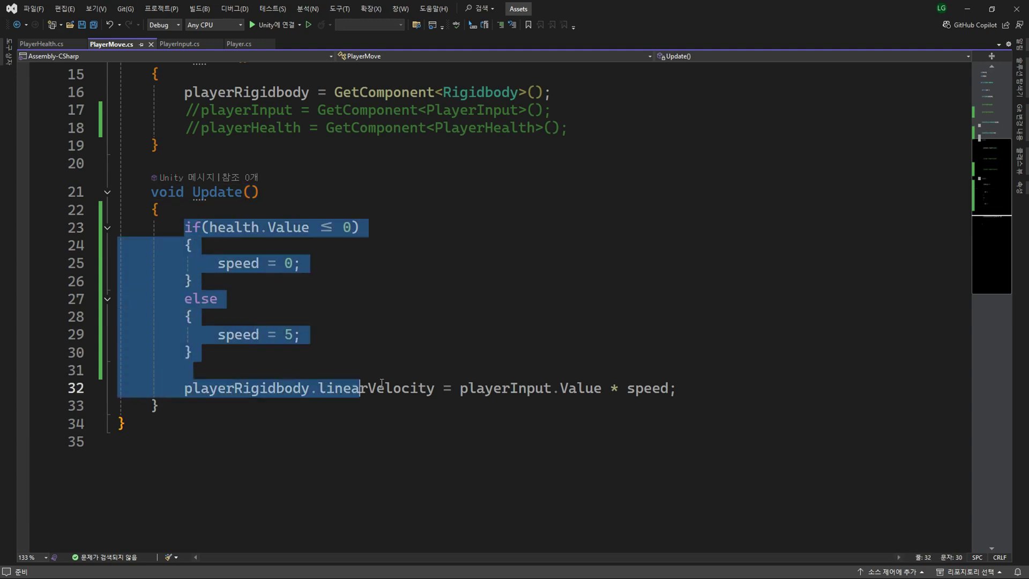
pyautogui.click(738, 378)
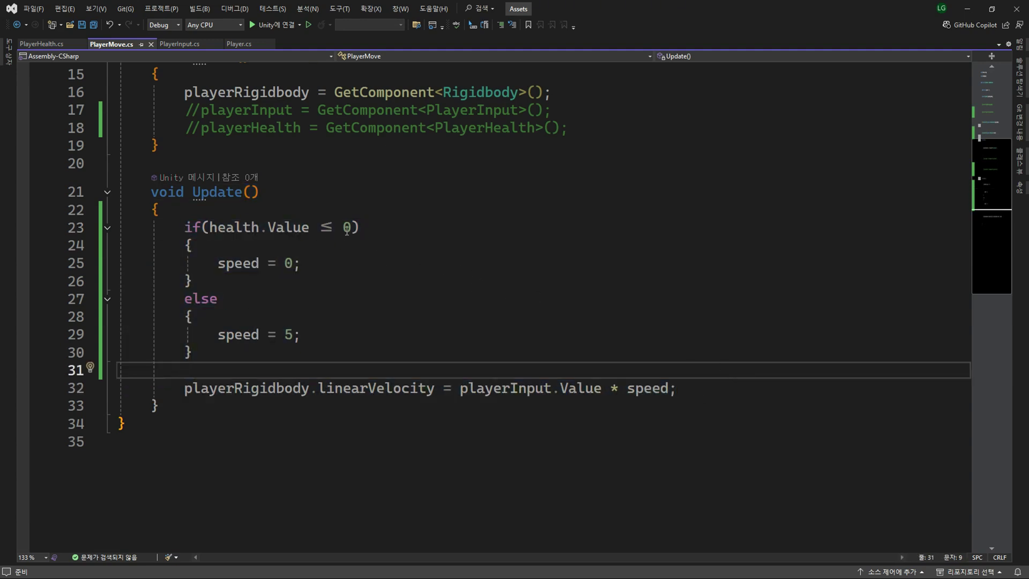
pyautogui.scroll(1, 338, 281)
pyautogui.click(590, 181)
pyautogui.press('Return')
pyautogui.press('Return')
pyautogui.write('h')
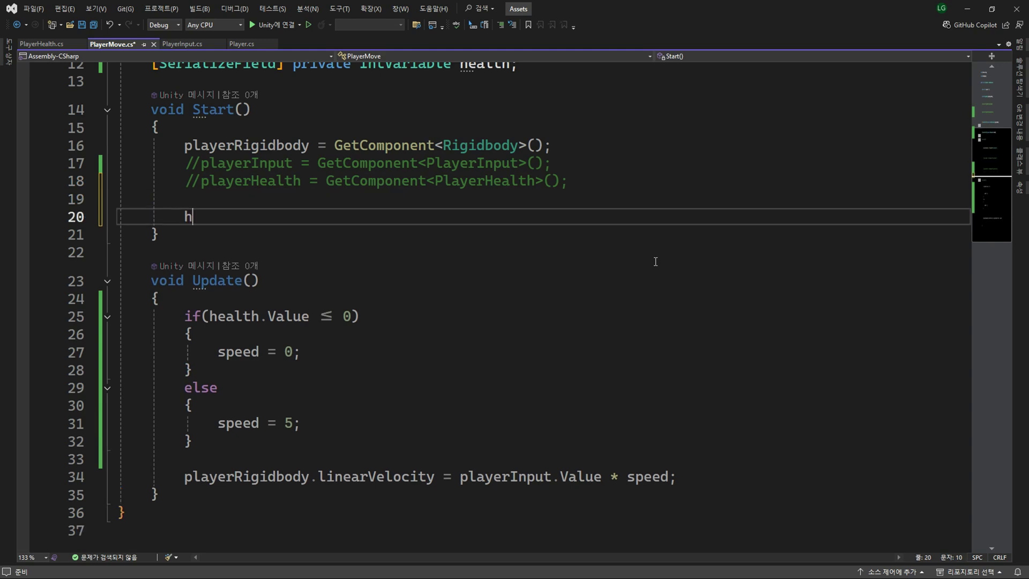
pyautogui.write('e')
pyautogui.press('Tab')
pyautogui.write('.')
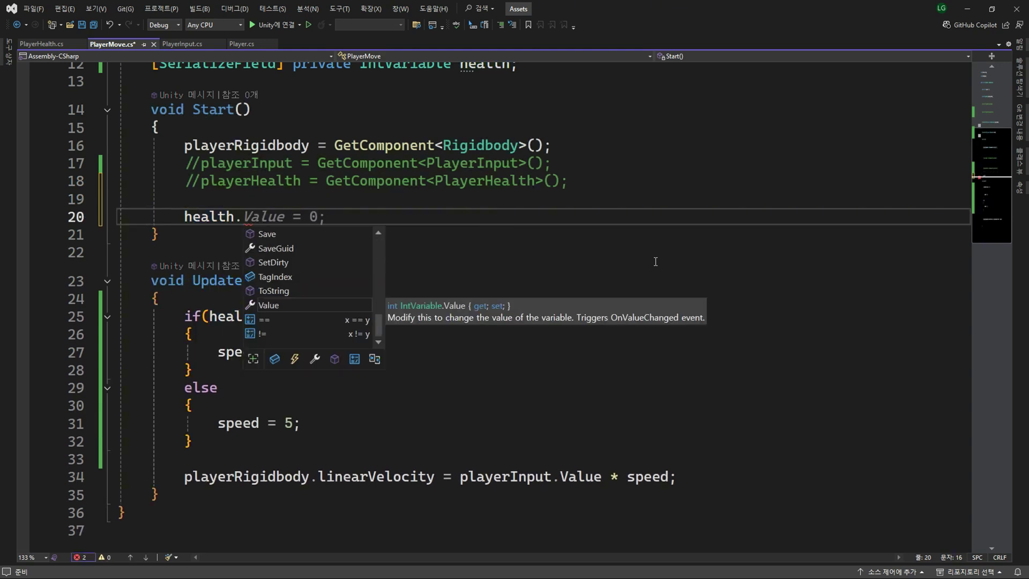
pyautogui.write('On')
pyautogui.press('Down')
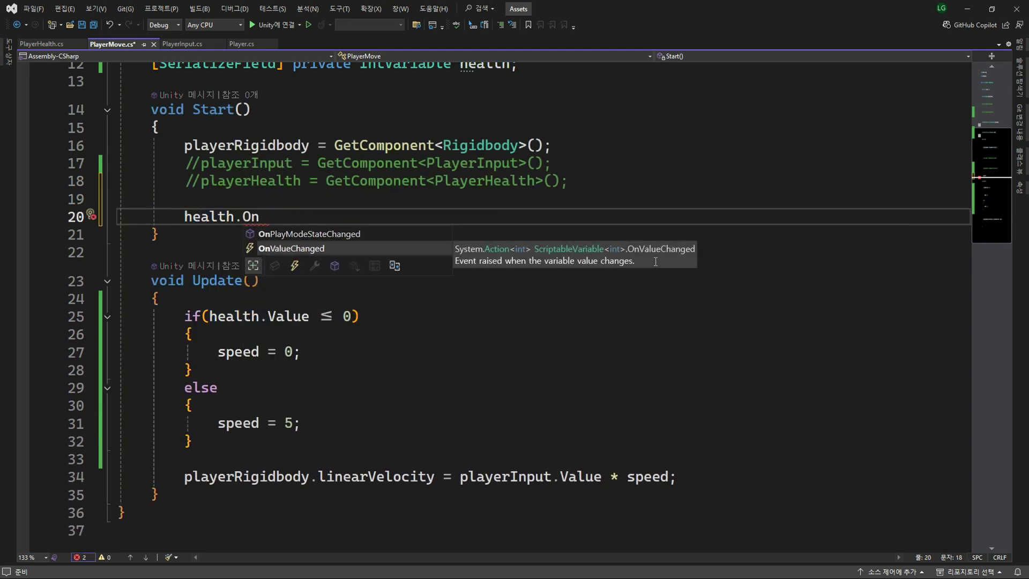
pyautogui.press('Tab')
pyautogui.write('+=')
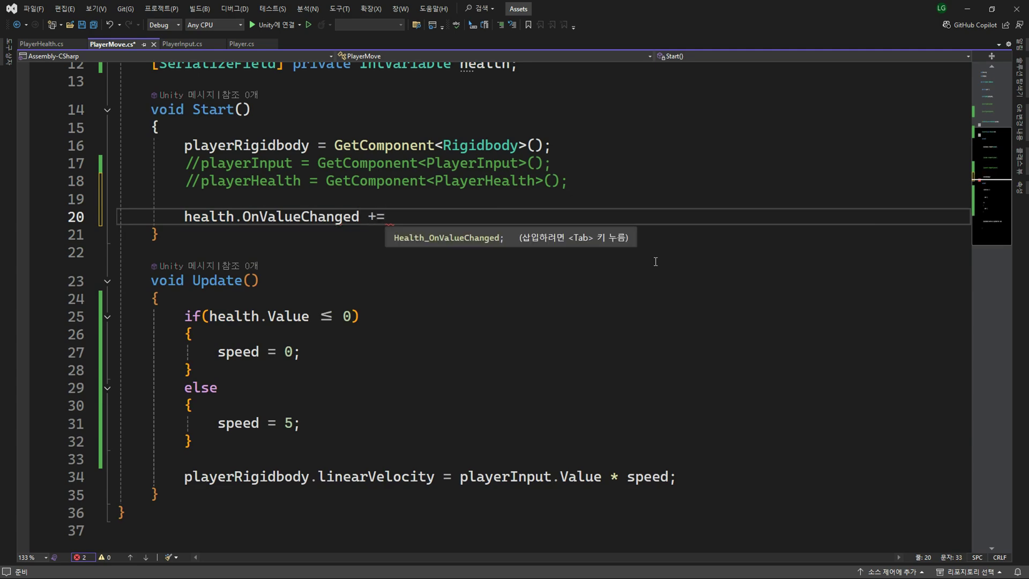
pyautogui.write(' OnChangeVal;')
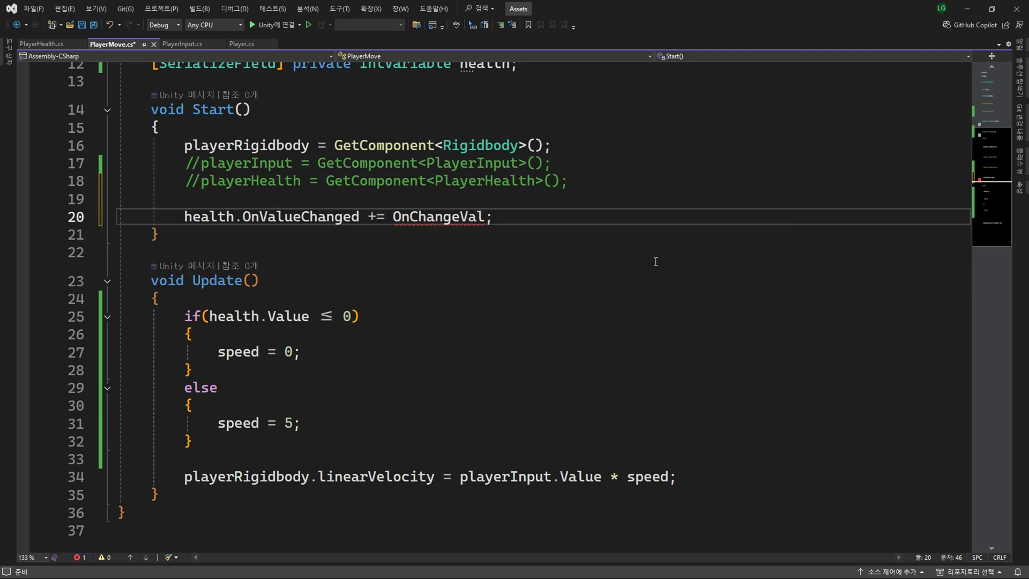
# Declare an empty private void OnChangeVal(int val) method below Start.
pyautogui.click(415, 252)
pyautogui.press('Return')
pyautogui.press('Return')
pyautogui.write('private void OnChangeVal(')
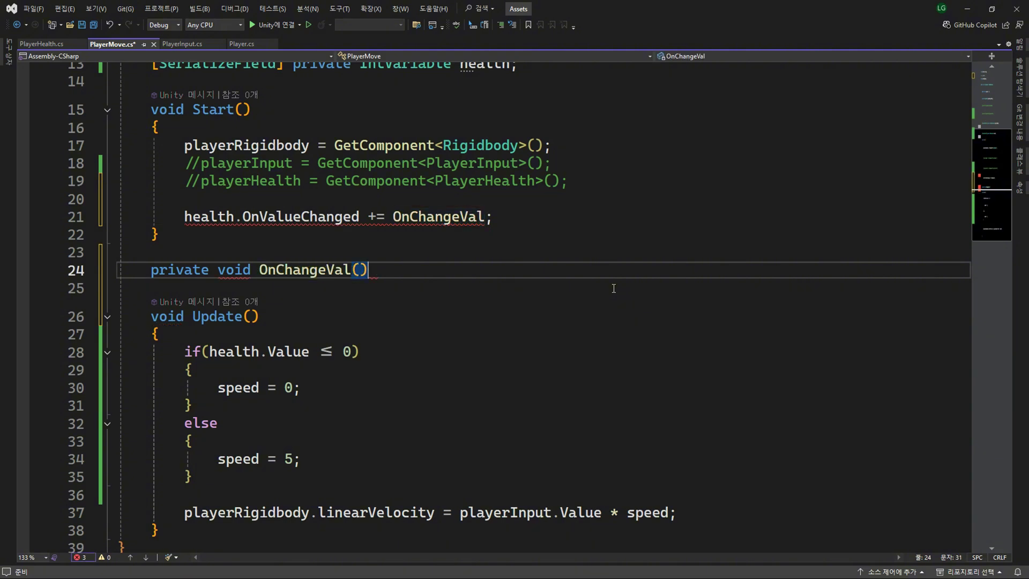
pyautogui.write('int val')
pyautogui.press('Down')
pyautogui.press('Down')
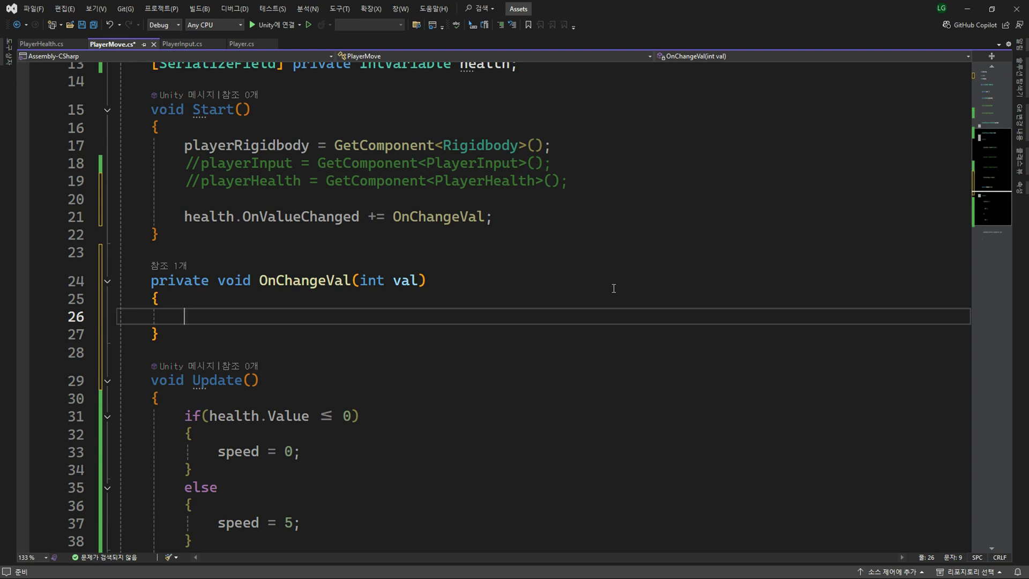
# Copy the if/else speed block into OnChangeVal, switching its condition to health.PreviousValue.
pyautogui.moveTo(197, 541); pyautogui.dragTo(188, 417)
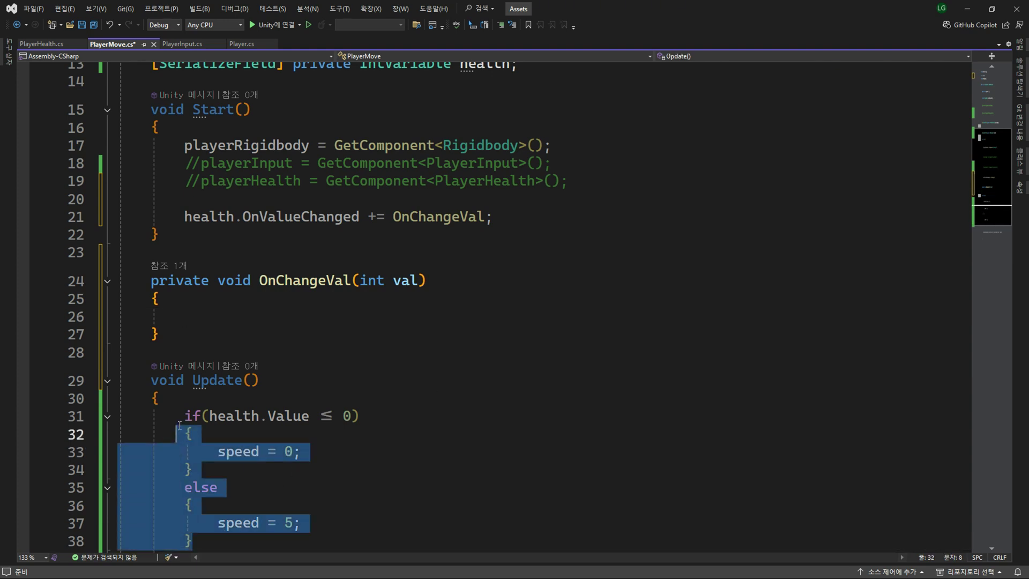
pyautogui.hotkey('ctrl', 'c')
pyautogui.click(198, 326)
pyautogui.hotkey('ctrl', 'v')
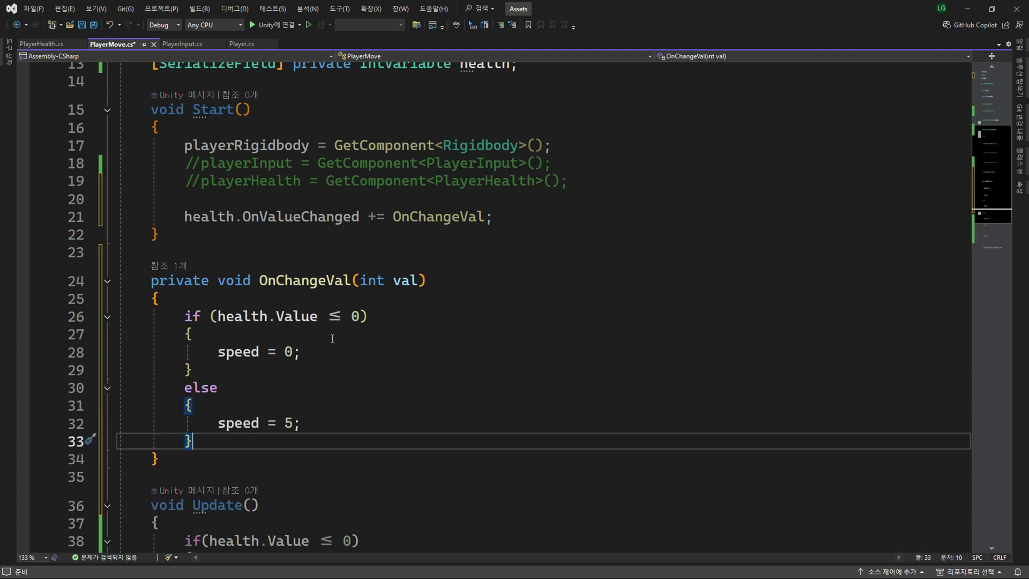
pyautogui.doubleClick(307, 317)
pyautogui.press('BackSpace')
pyautogui.press('BackSpace')
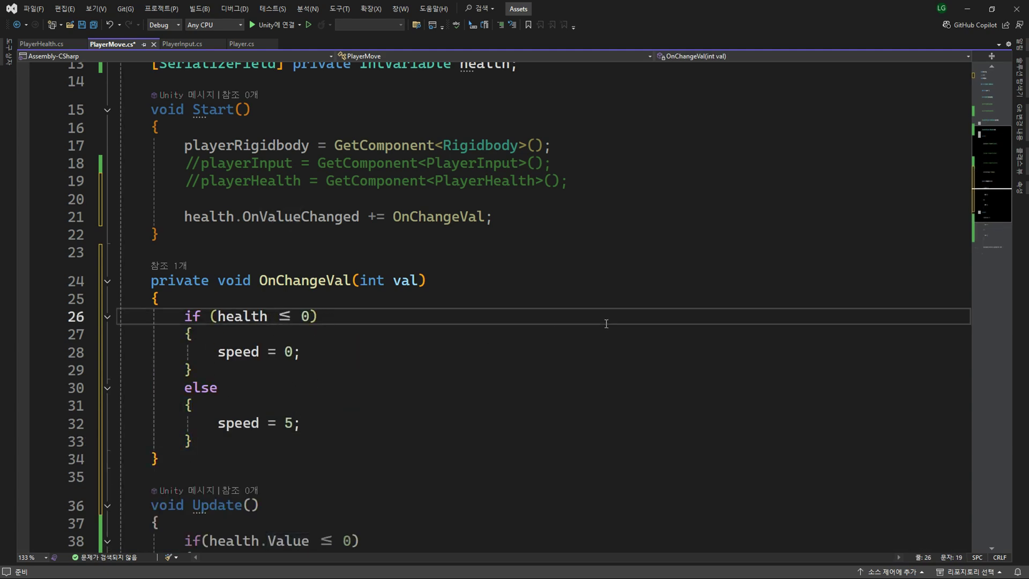
pyautogui.write('.pr')
pyautogui.press('Tab')
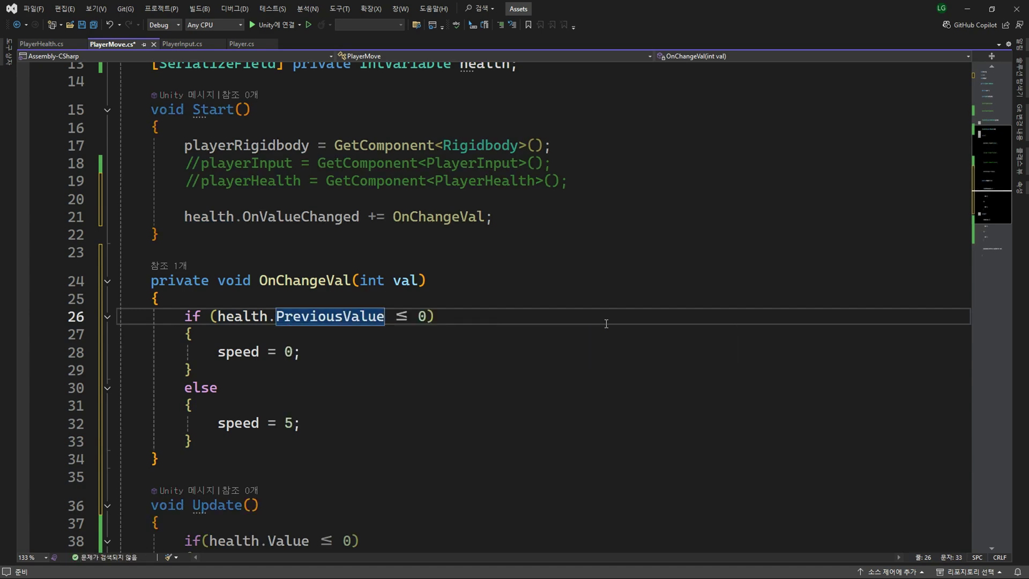
# Delete the old speed block and leftover blank lines from Update.
pyautogui.scroll(-5, 607, 323)
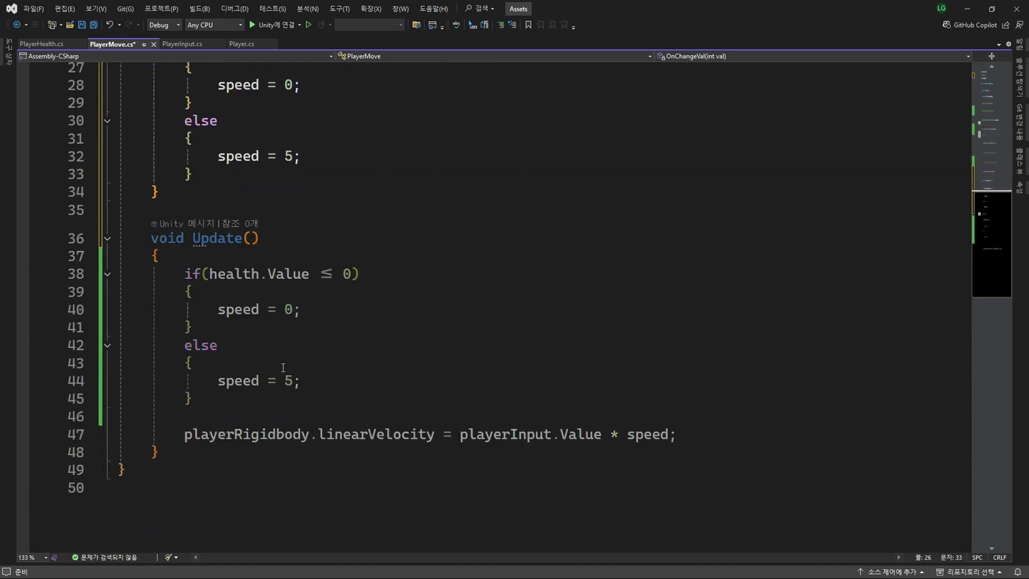
pyautogui.moveTo(185, 273); pyautogui.dragTo(194, 398)
pyautogui.press('Delete')
pyautogui.press('BackSpace')
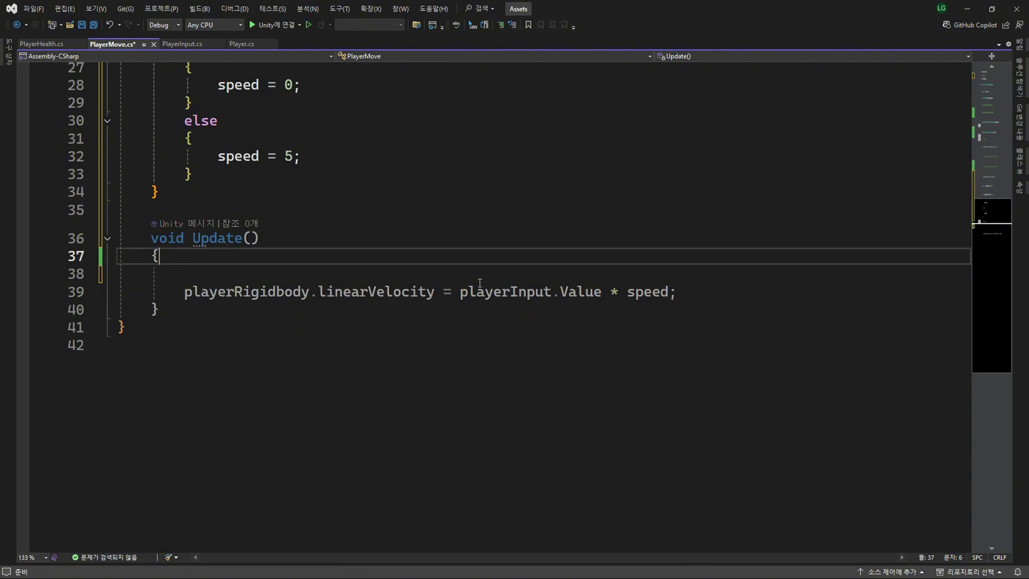
pyautogui.press('Delete')
# Add a new OnDestroy method below Start.
pyautogui.scroll(3, 356, 294)
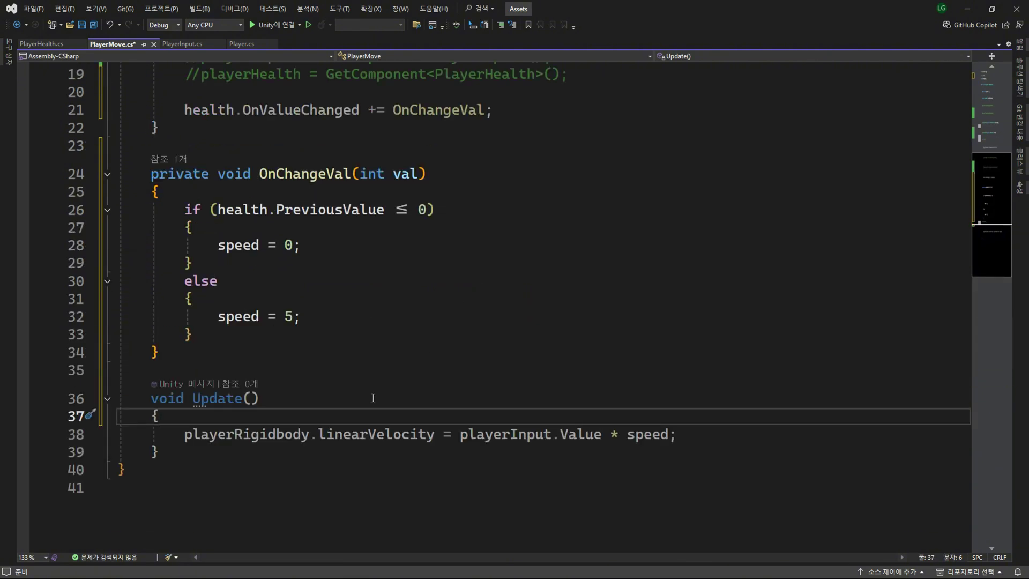
pyautogui.scroll(2, 304, 177)
pyautogui.click(174, 216)
pyautogui.press('End')
pyautogui.click(483, 252)
pyautogui.press('Return')
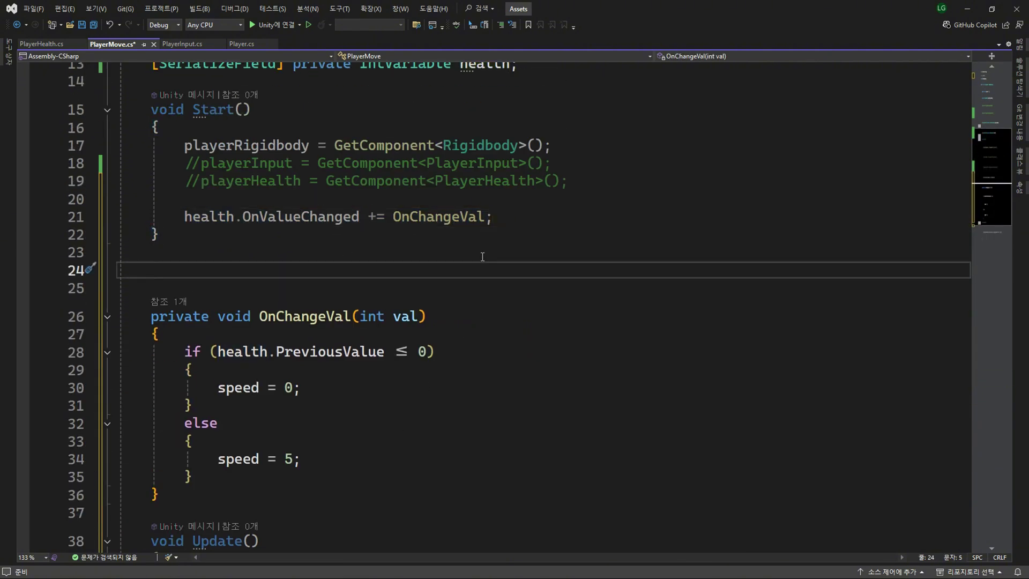
pyautogui.write('Ondi')
pyautogui.press('Tab')
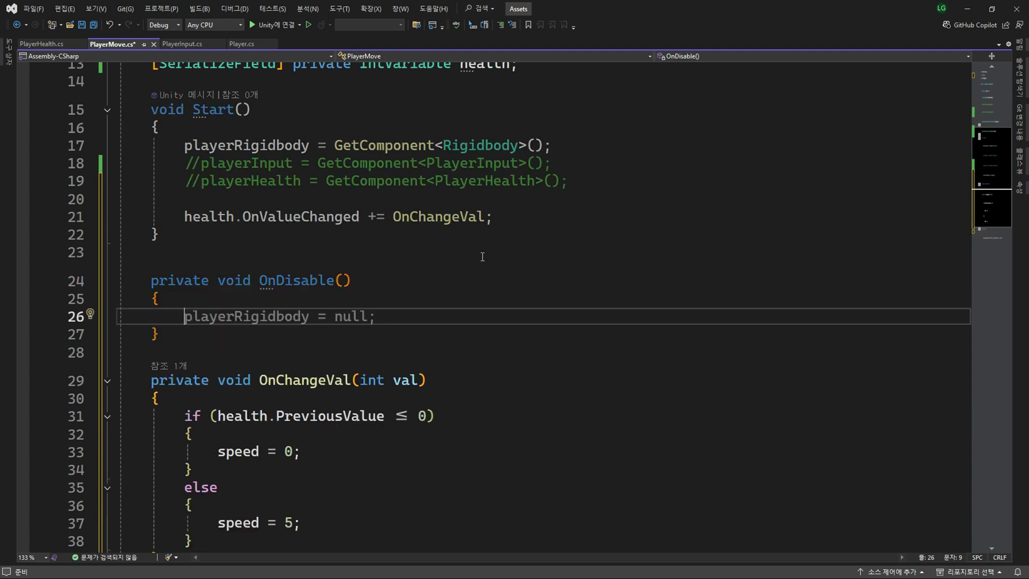
# Put 'health.OnValueChanged -= OnChangeVal;' in the new method and save.
pyautogui.press('Up')
pyautogui.press('Up')
pyautogui.press('Up')
pyautogui.press('Up')
pyautogui.press('Up')
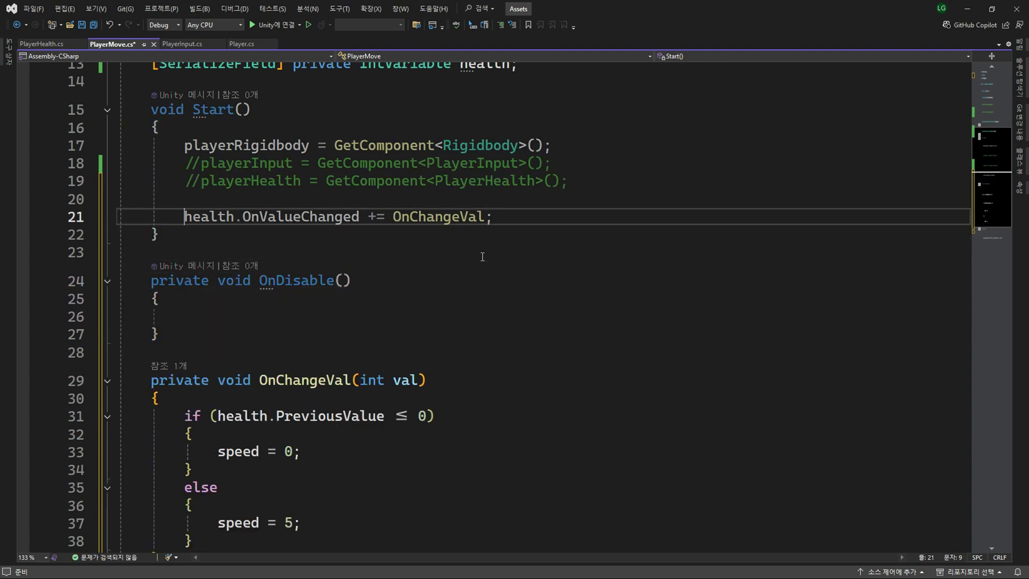
pyautogui.hotkey('shift', 'End')
pyautogui.hotkey('ctrl', 'c')
pyautogui.press('Down')
pyautogui.press('Down')
pyautogui.press('Down')
pyautogui.hotkey('ctrl', 'v')
pyautogui.press('Left')
pyautogui.press('Left')
pyautogui.press('Left')
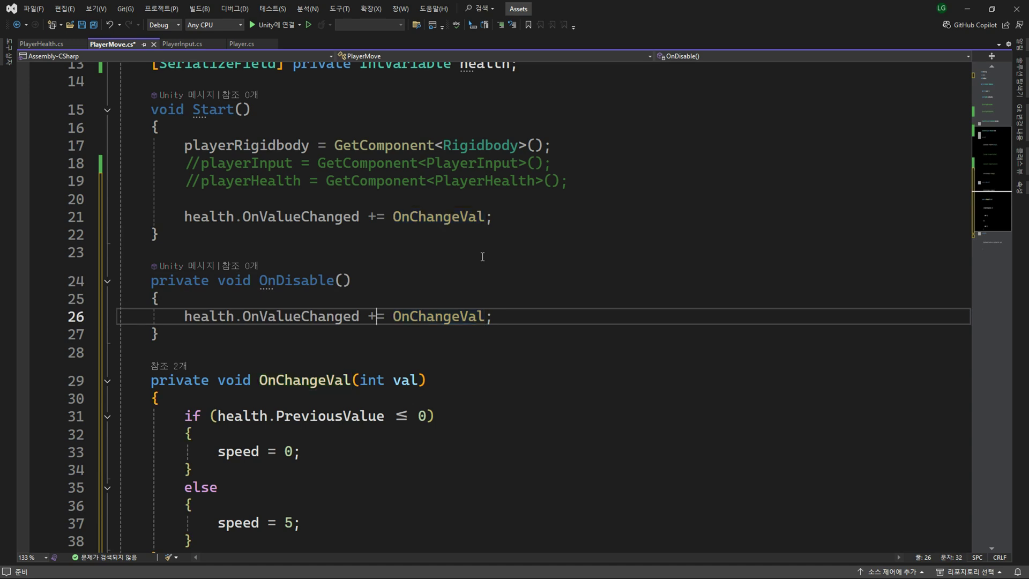
pyautogui.press('Delete')
pyautogui.write('-')
pyautogui.press('End')
pyautogui.hotkey('ctrl', 's')
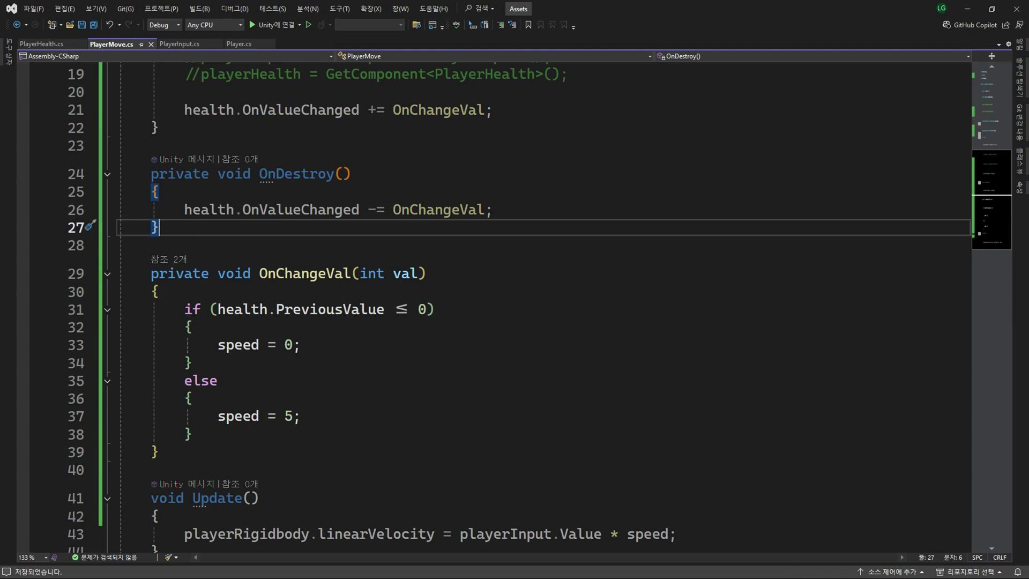
# Change PreviousValue back to health.Value in the condition and save PlayerMove.cs.
pyautogui.click(313, 310)
pyautogui.doubleClick(348, 309)
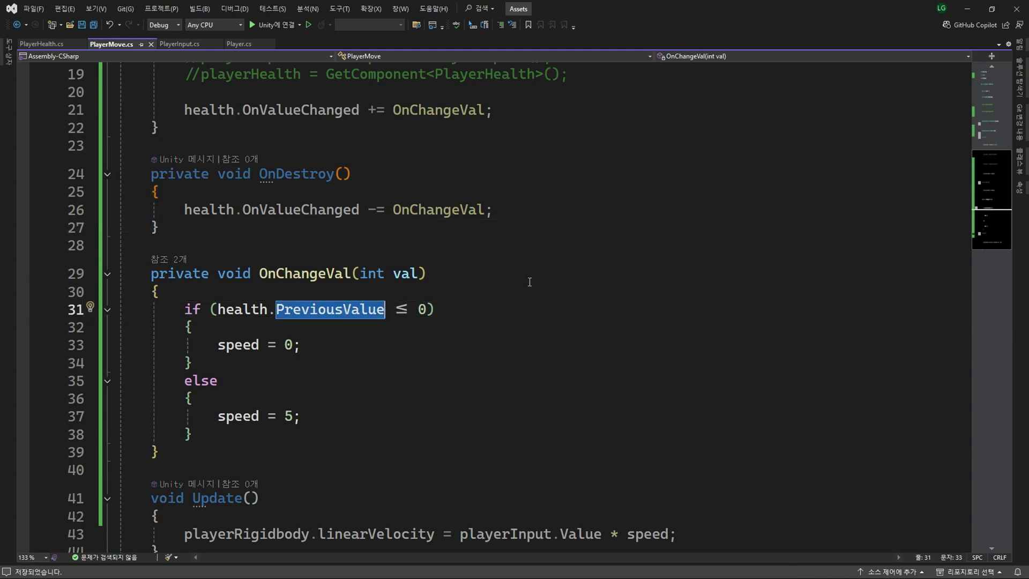
pyautogui.moveTo(380, 311)
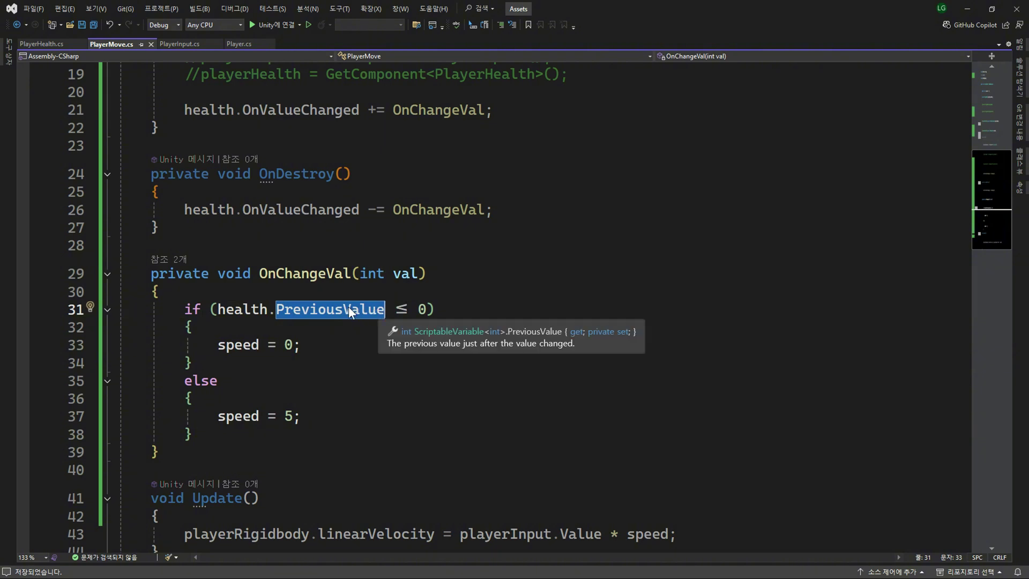
pyautogui.write('va')
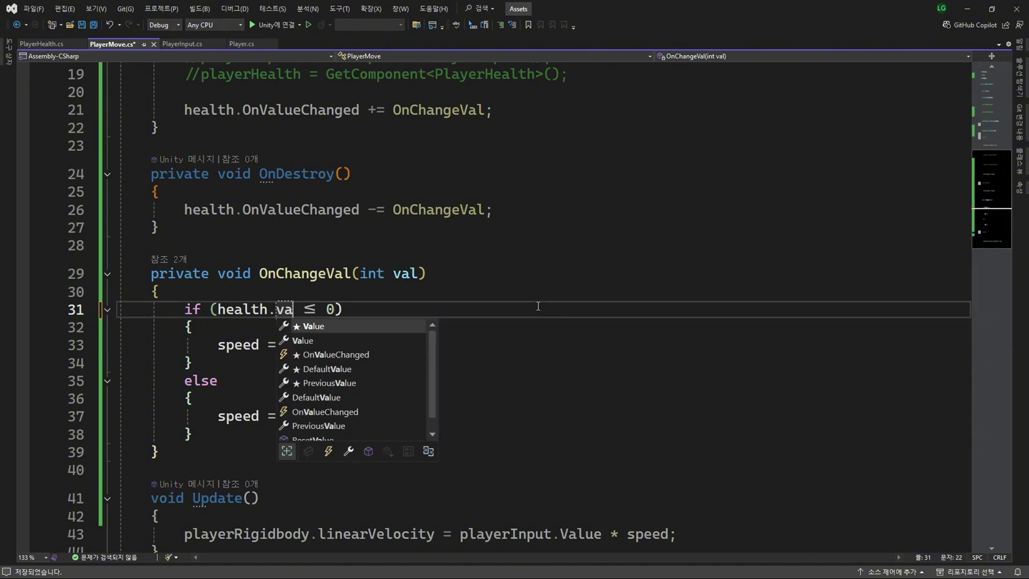
pyautogui.press('Tab')
pyautogui.hotkey('ctrl', 's')
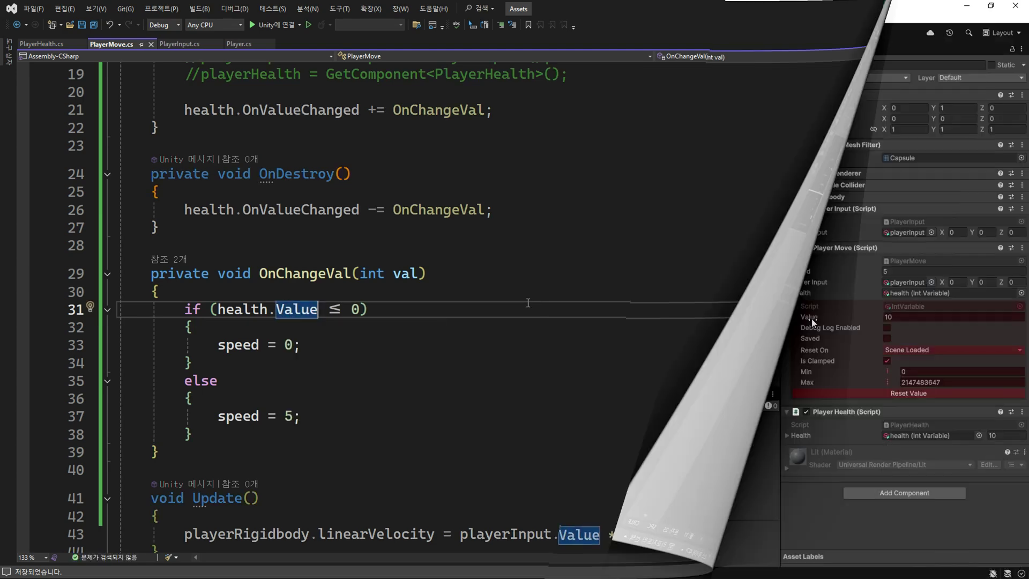
# Enter play mode and move the capsule with WASD while adjusting health's Runtime Value.
pyautogui.moveTo(812, 318); pyautogui.dragTo(797, 320)
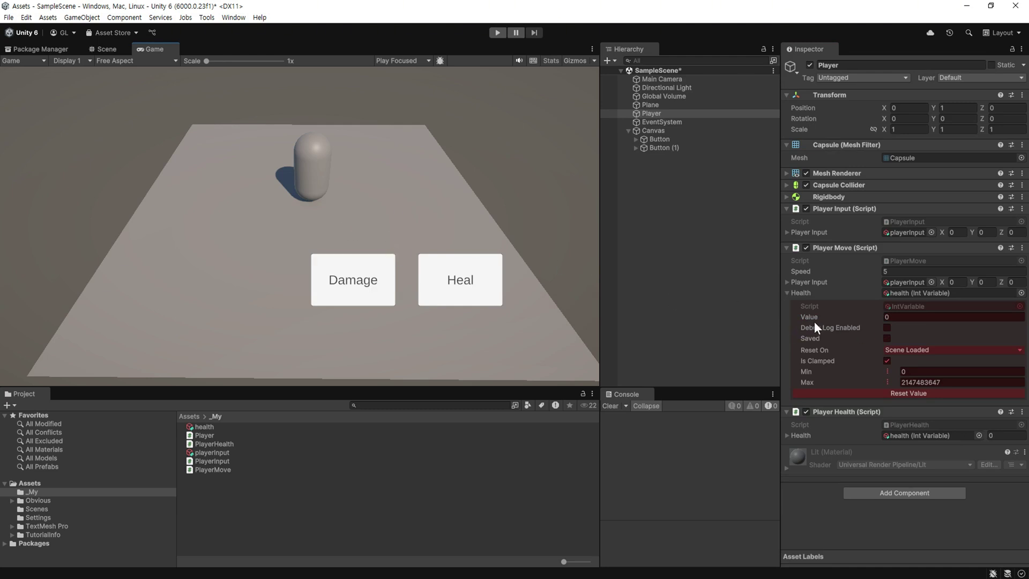
pyautogui.hotkey('ctrl', 'p')
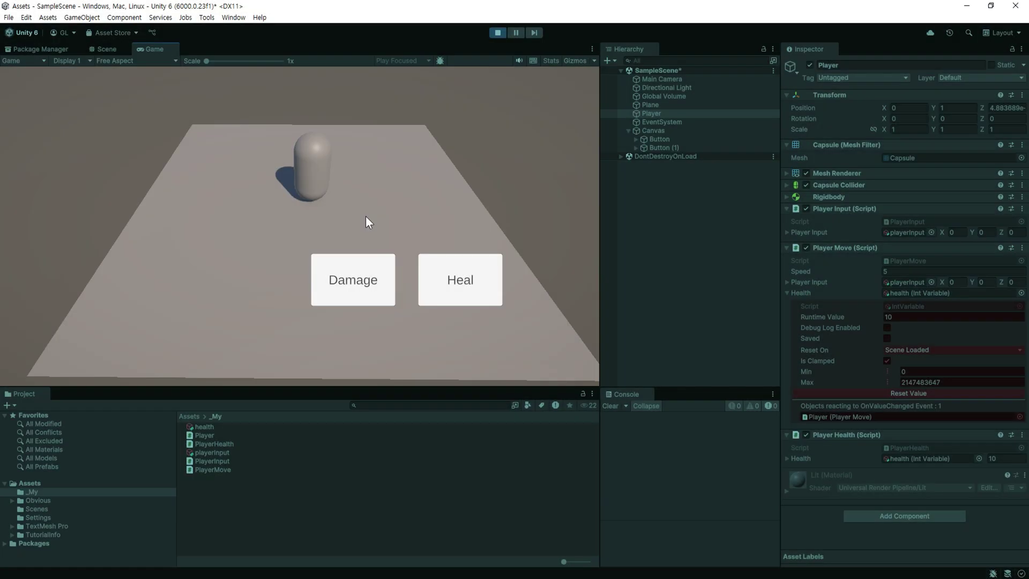
pyautogui.press('s')
pyautogui.press('w')
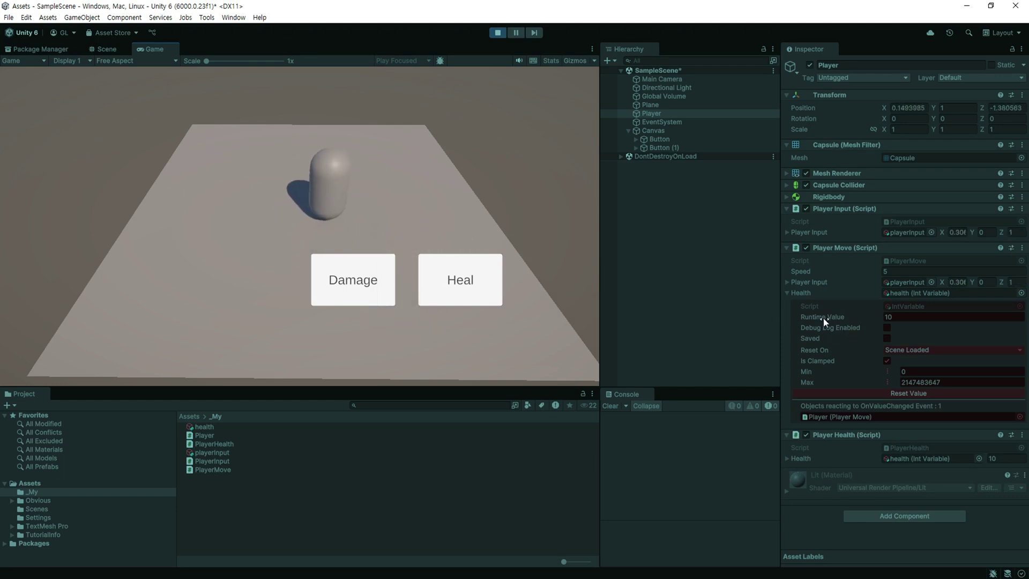
pyautogui.moveTo(823, 318); pyautogui.dragTo(832, 317)
pyautogui.click(330, 224)
pyautogui.click(341, 224)
pyautogui.press('s')
pyautogui.press('a')
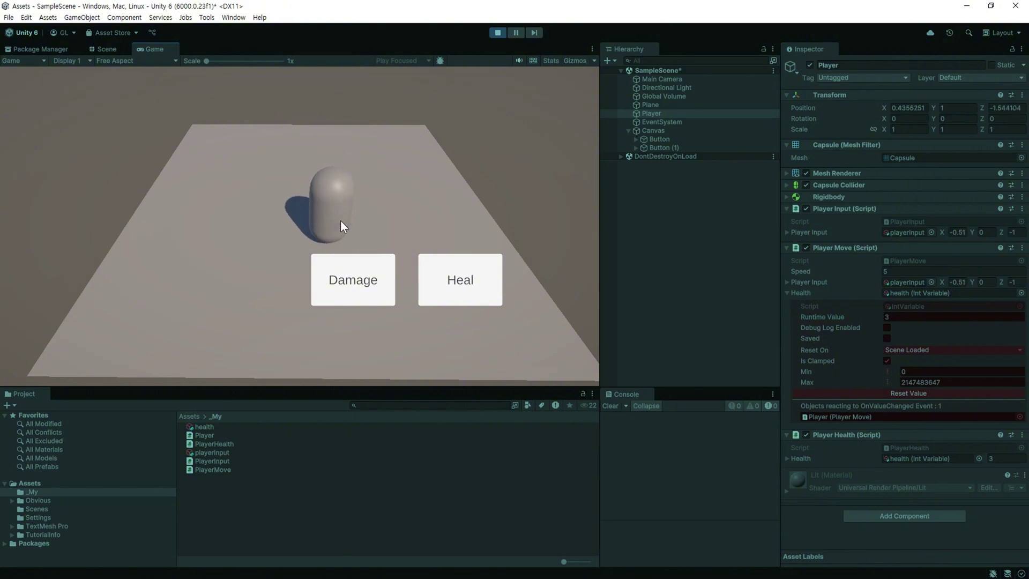
# Damage to 0 to confirm the capsule halts, heal and move again, then exit play mode.
pyautogui.click(358, 280)
pyautogui.press('d')
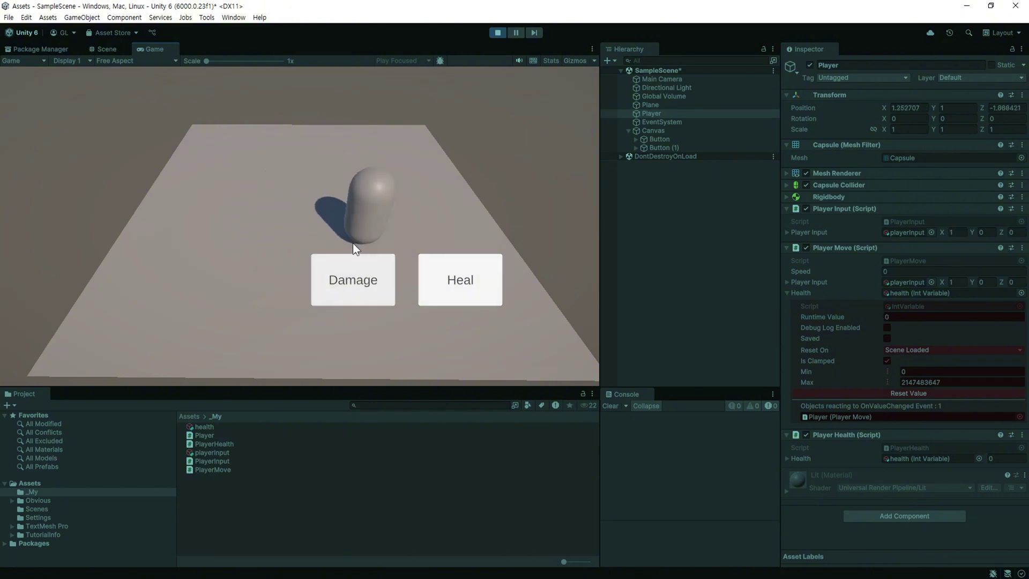
pyautogui.click(468, 281)
pyautogui.press('a')
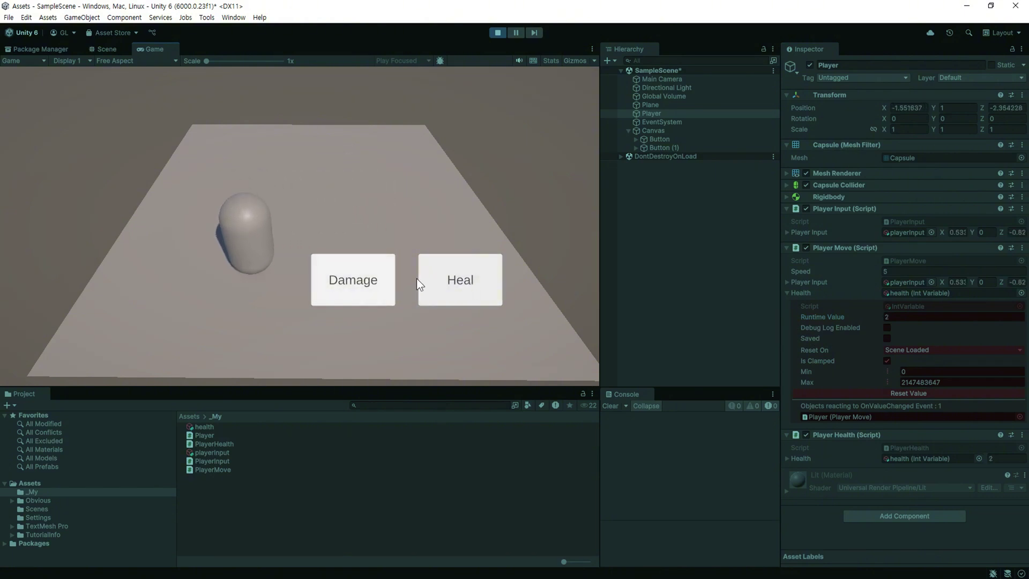
pyautogui.click(365, 281)
pyautogui.moveTo(826, 319)
pyautogui.mouseDown()
pyautogui.moveTo(836, 319)
pyautogui.moveTo(821, 315)
pyautogui.mouseUp()
pyautogui.press('w')
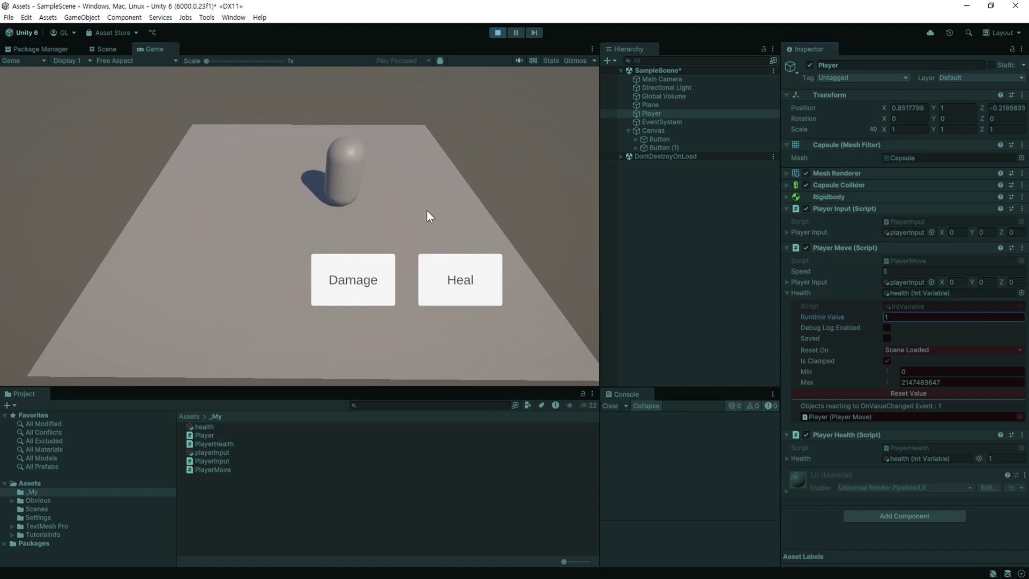
pyautogui.hotkey('ctrl', 'p')
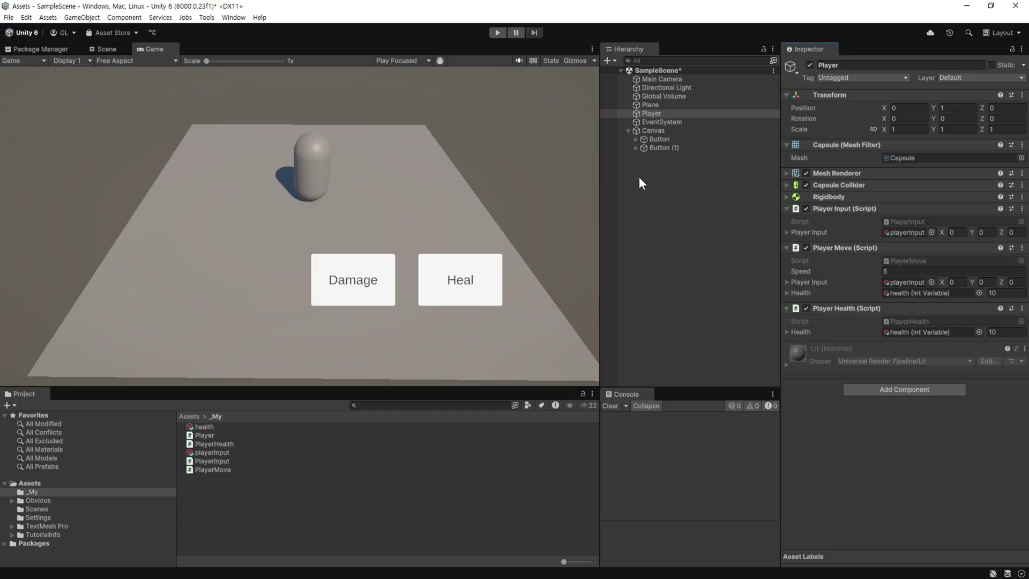
# Add a Text - TextMeshPro object under Canvas and search Add Component for 'text'.
pyautogui.rightClick(652, 133)
pyautogui.moveTo(744, 423)
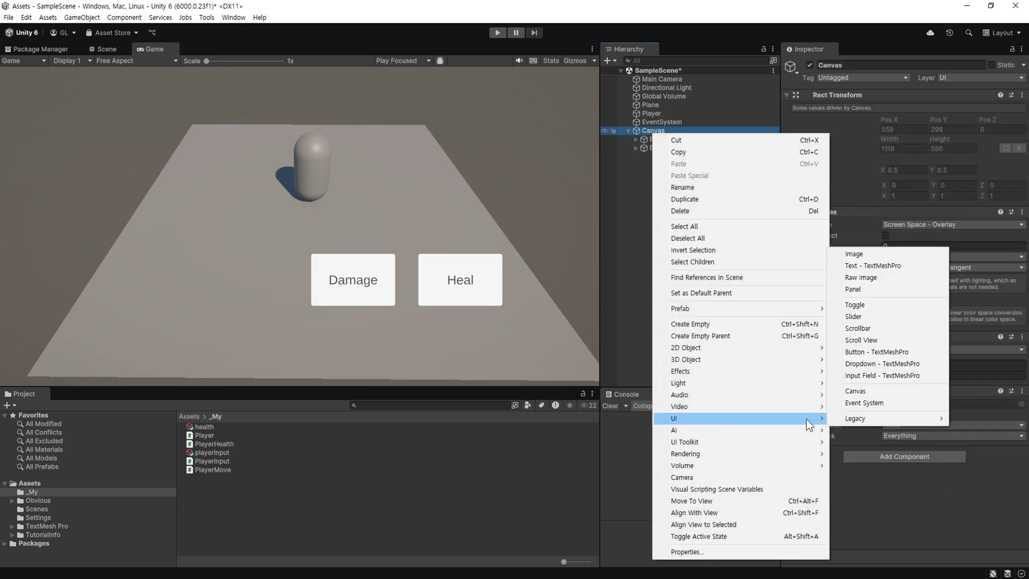
pyautogui.click(874, 265)
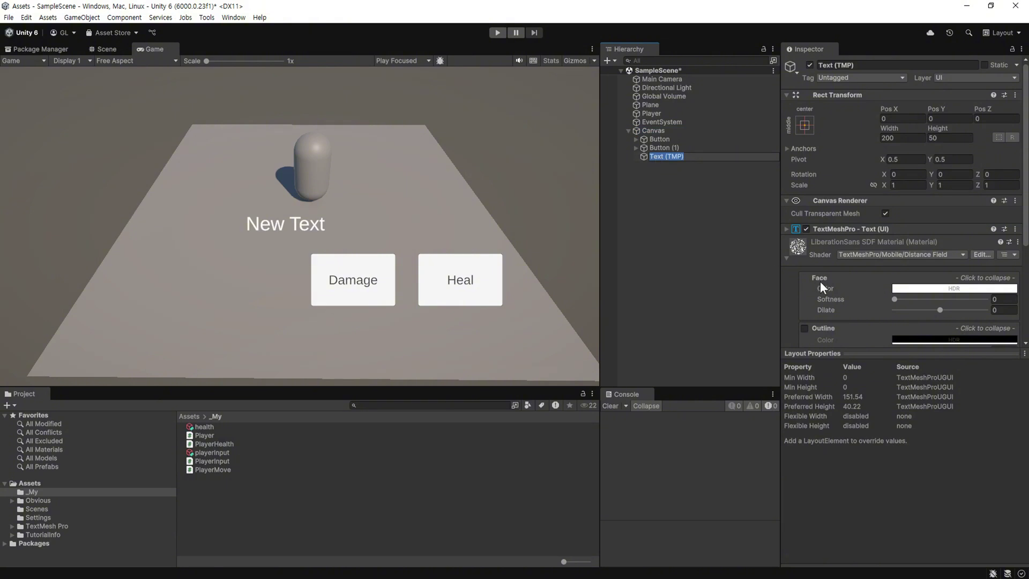
pyautogui.click(787, 258)
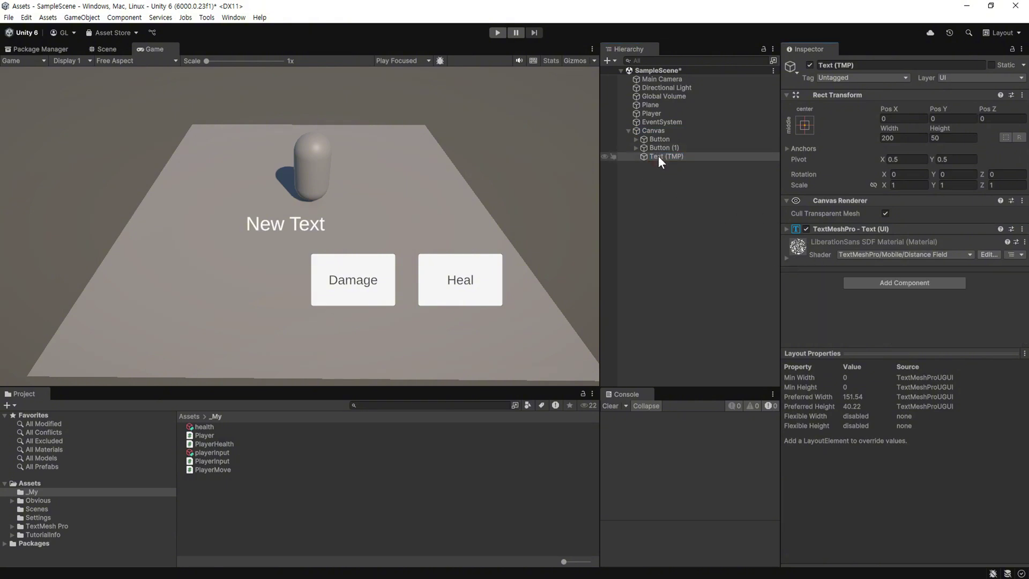
pyautogui.click(869, 283)
pyautogui.write('text')
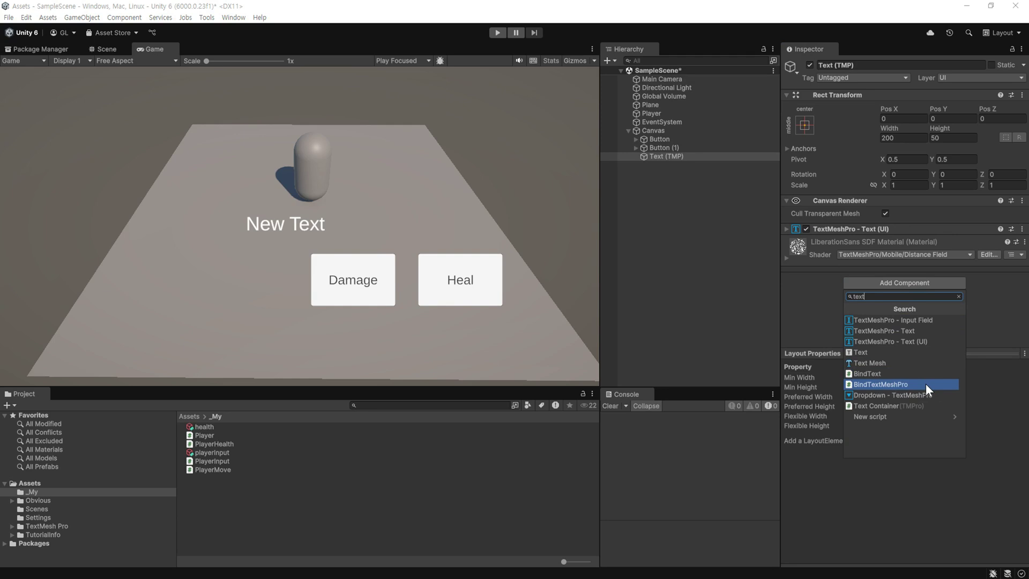
# Add a BindTextMeshPro component to the label and bind it to the health Int variable.
pyautogui.click(925, 384)
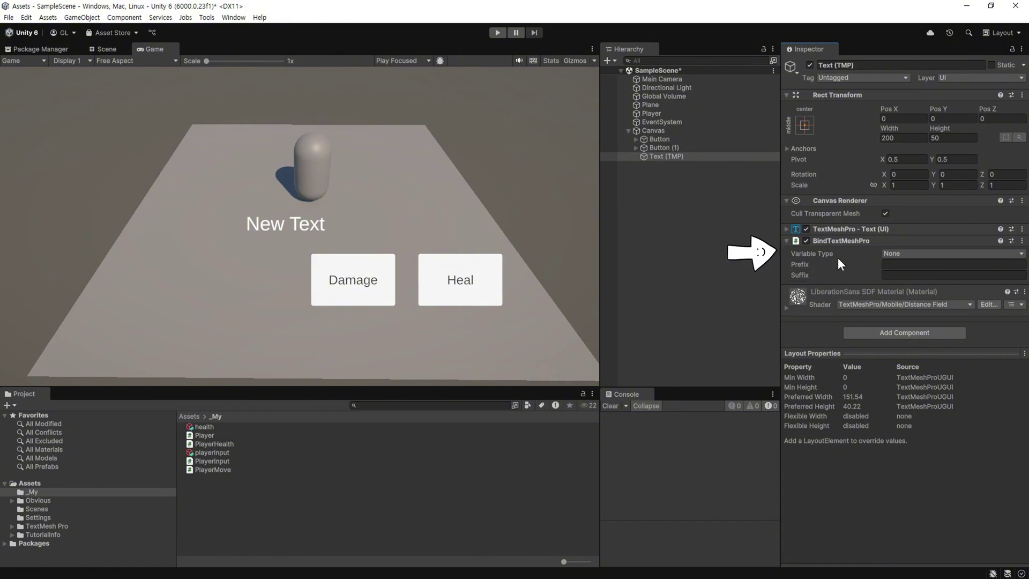
pyautogui.click(909, 254)
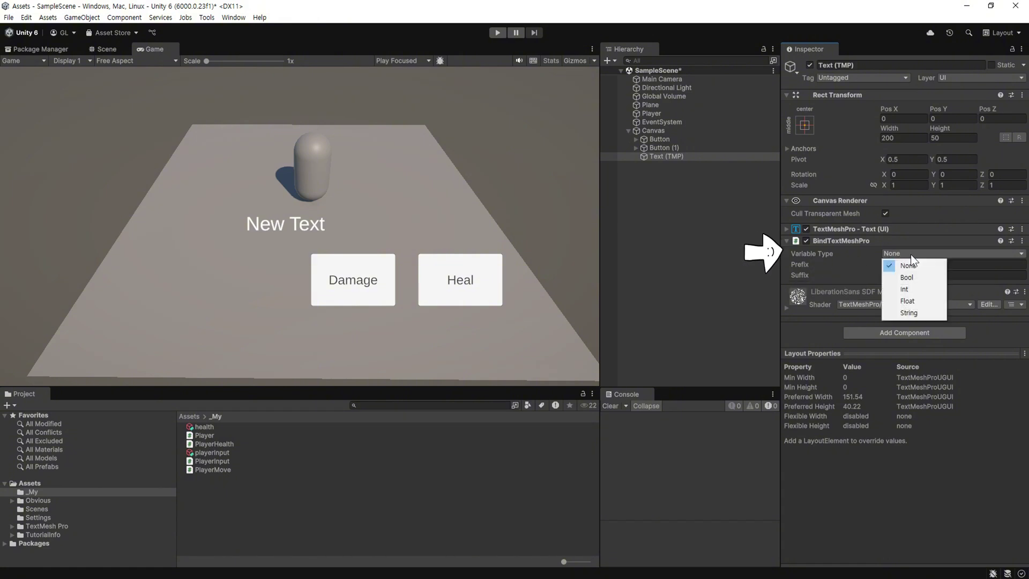
pyautogui.click(931, 290)
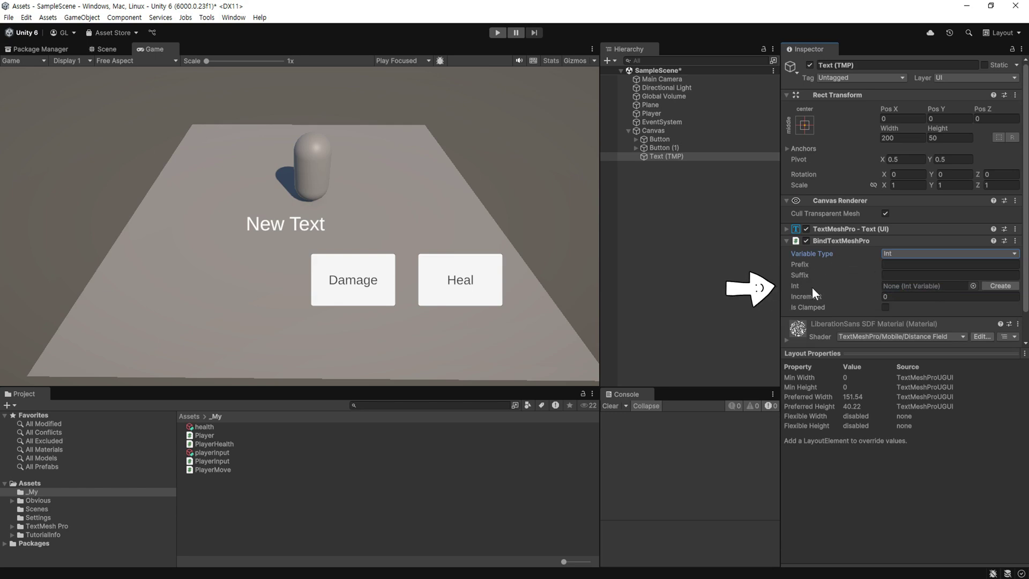
pyautogui.moveTo(215, 429); pyautogui.dragTo(911, 288)
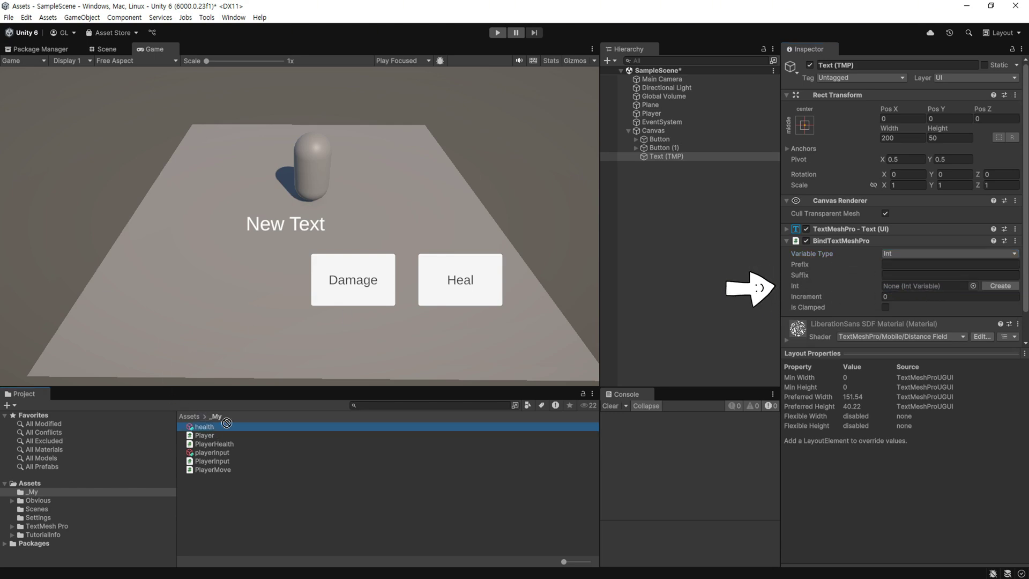
pyautogui.click(886, 308)
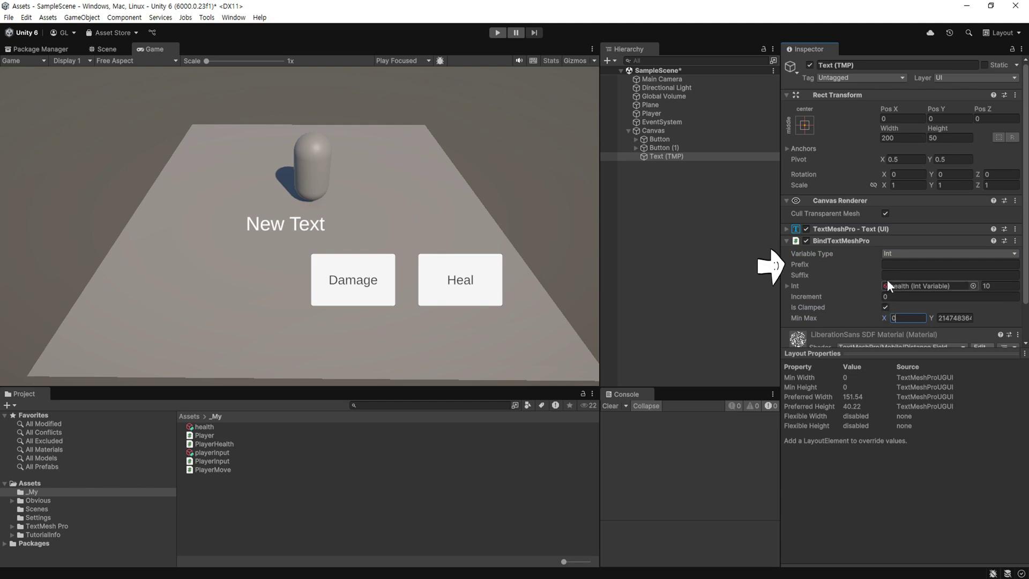
# Give the bound label the prefix 'Health' and the suffix '.....'.
pyautogui.click(923, 264)
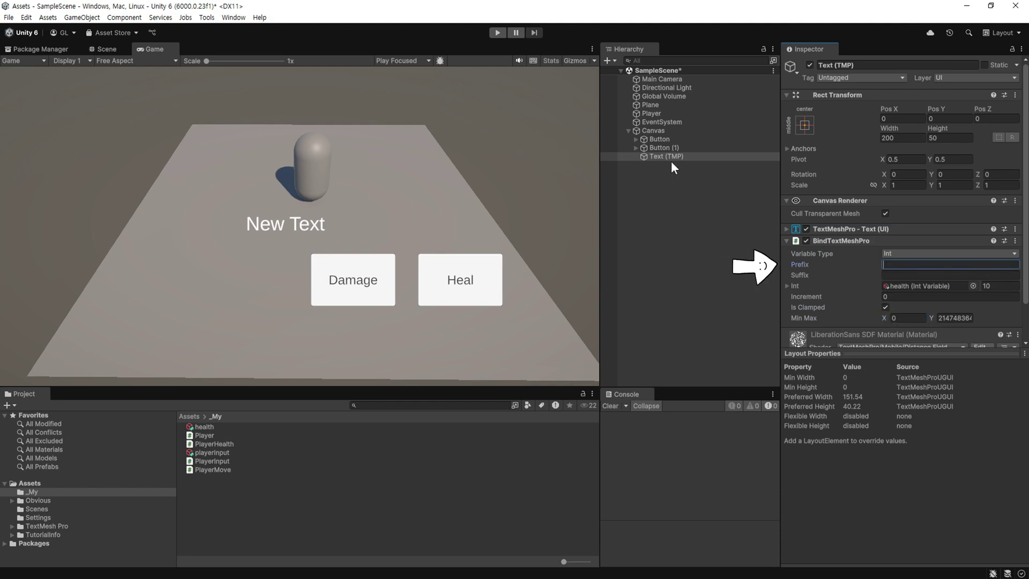
pyautogui.write('Heal')
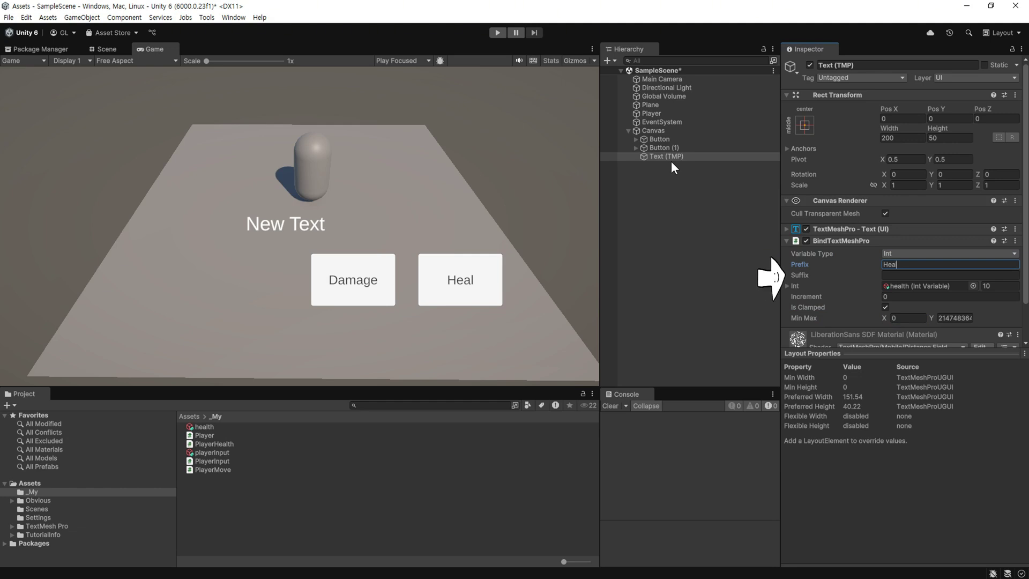
pyautogui.write('th')
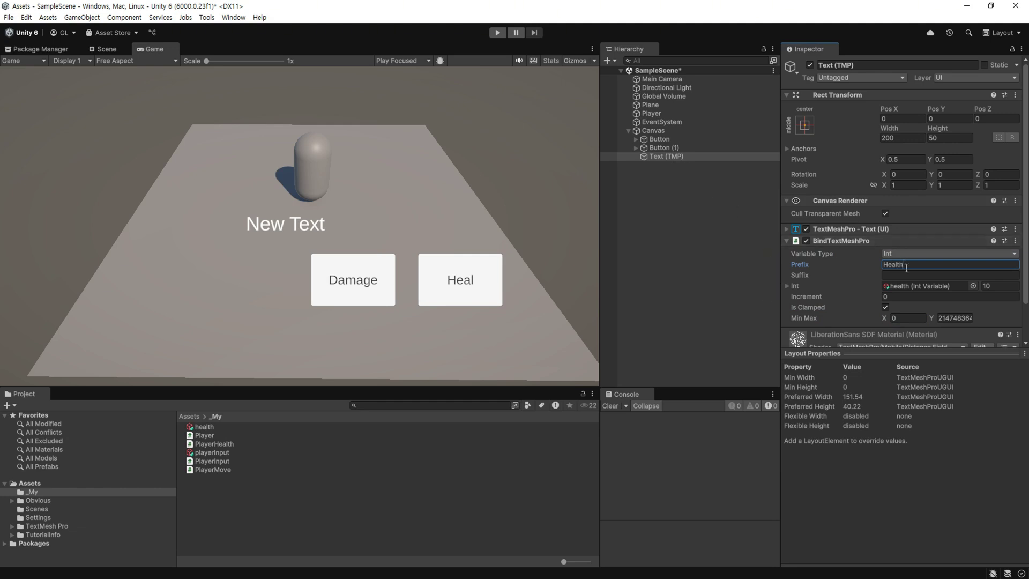
pyautogui.click(906, 275)
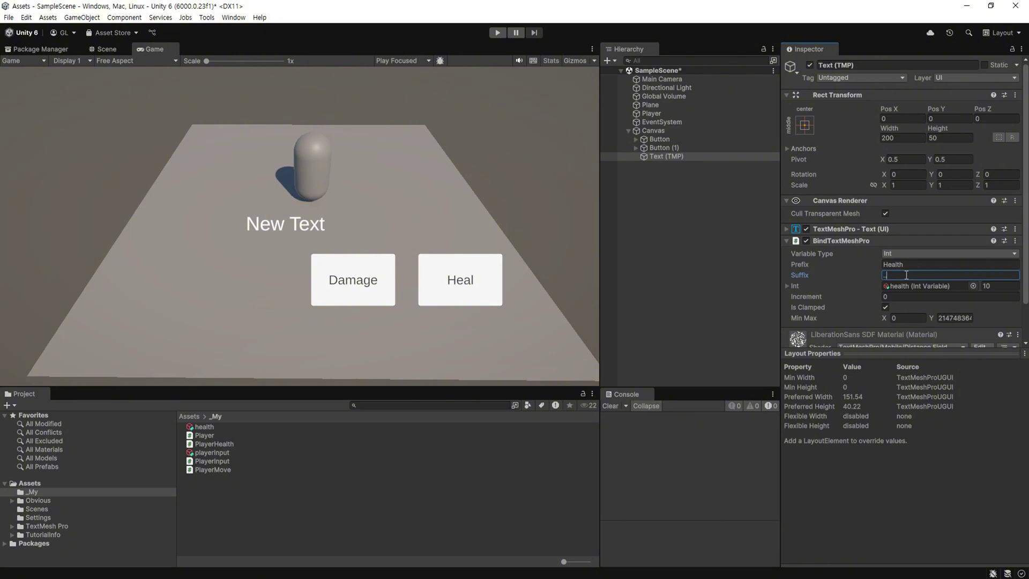
pyautogui.write('.....')
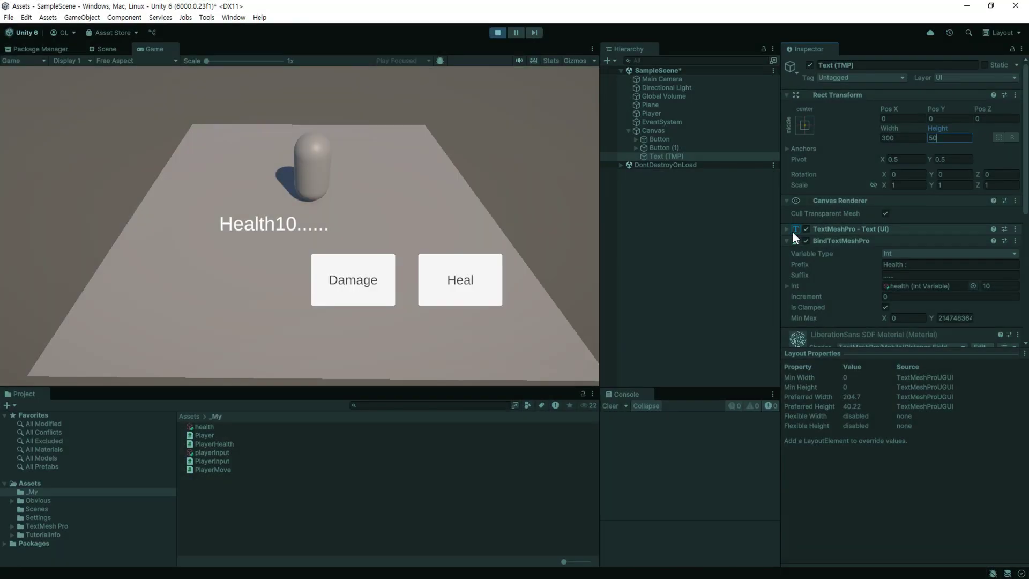
# Heal the player up to 18 health, then damage back down to 10.
pyautogui.click(474, 278)
pyautogui.click(469, 282)
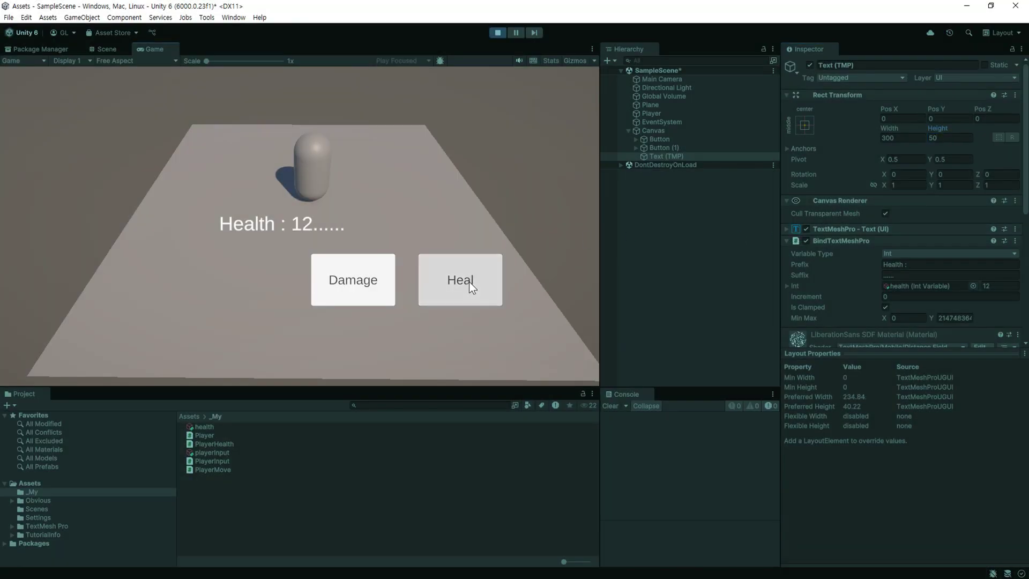
pyautogui.tripleClick(469, 282)
pyautogui.tripleClick(468, 281)
pyautogui.click(382, 285)
pyautogui.tripleClick(381, 285)
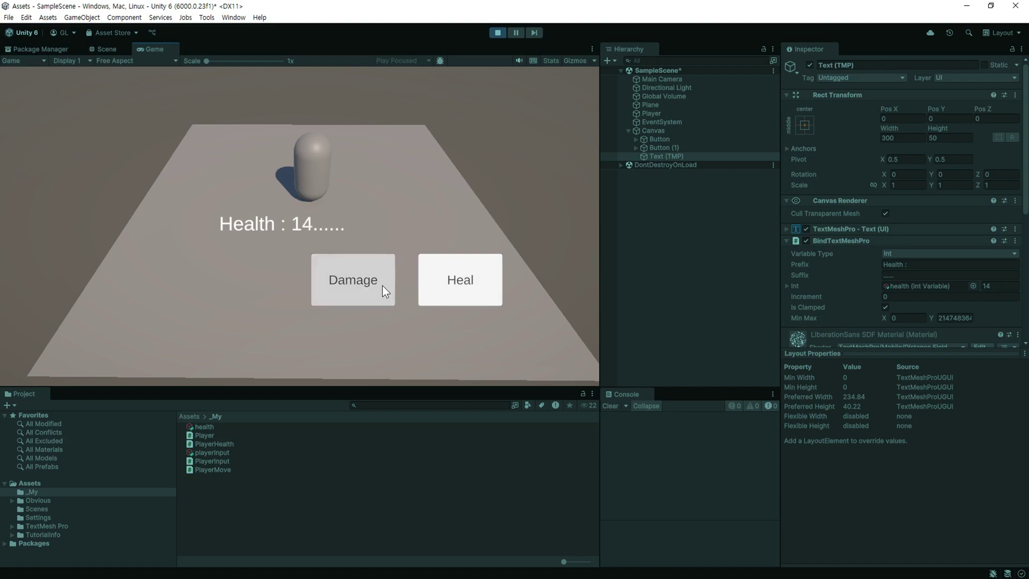
pyautogui.tripleClick(382, 285)
pyautogui.click(382, 285)
# Scrub the health asset's Runtime Value, then damage the player to 0, where it stays clamped.
pyautogui.click(206, 427)
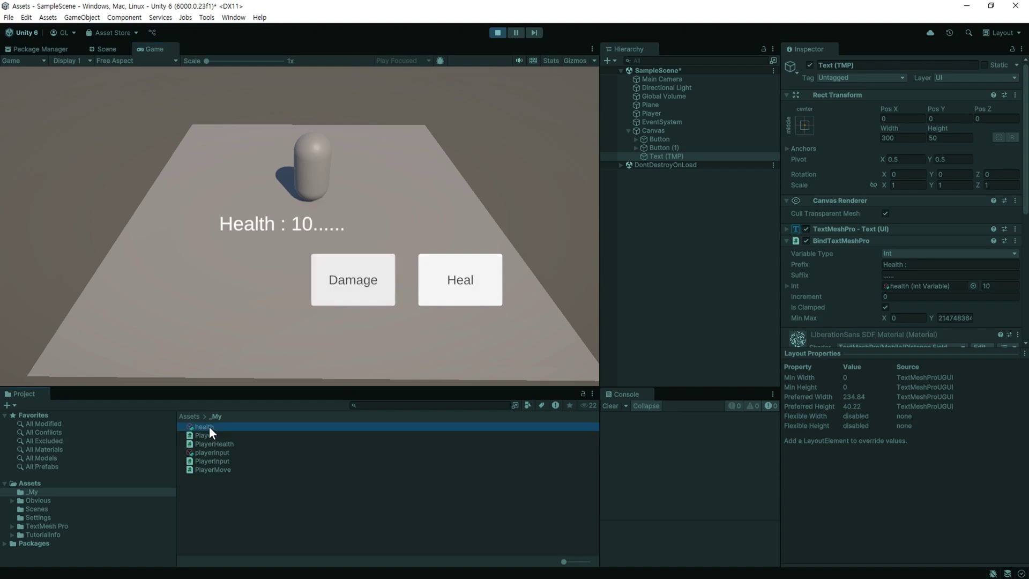
pyautogui.moveTo(818, 121)
pyautogui.mouseDown()
pyautogui.moveTo(802, 135)
pyautogui.moveTo(835, 124)
pyautogui.mouseUp()
pyautogui.click(352, 276)
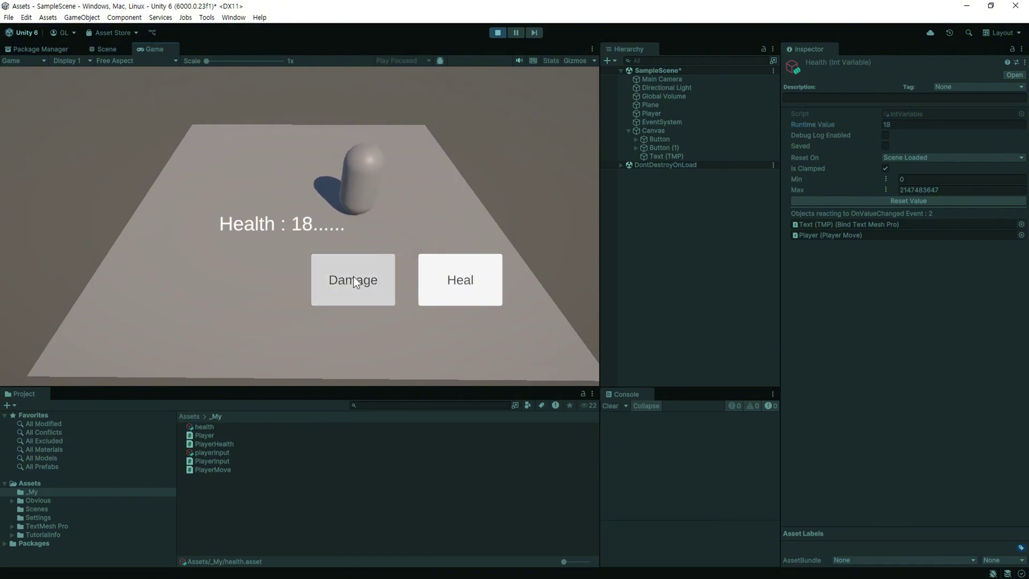
pyautogui.click(357, 276)
pyautogui.click(361, 277)
pyautogui.click(363, 278)
pyautogui.click(363, 277)
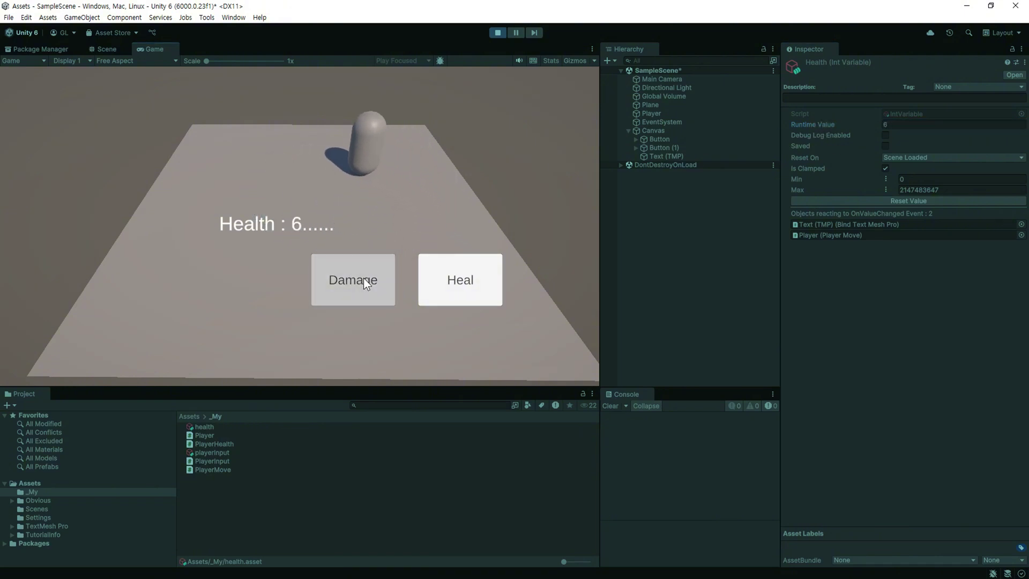
pyautogui.click(364, 278)
pyautogui.click(363, 278)
pyautogui.click(364, 277)
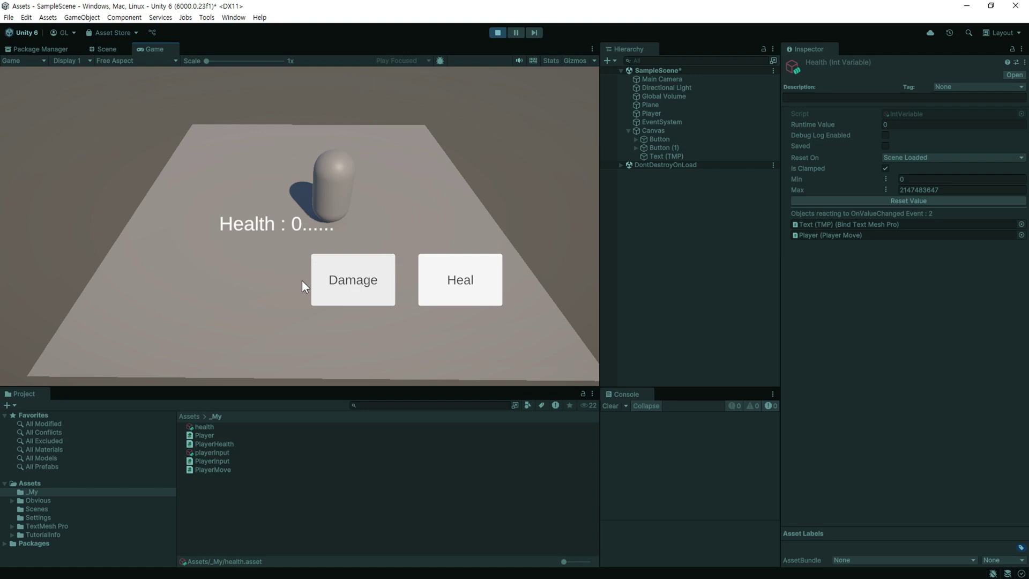
# Inspect the health text label's bound Int variable details in the Inspector.
pyautogui.click(673, 158)
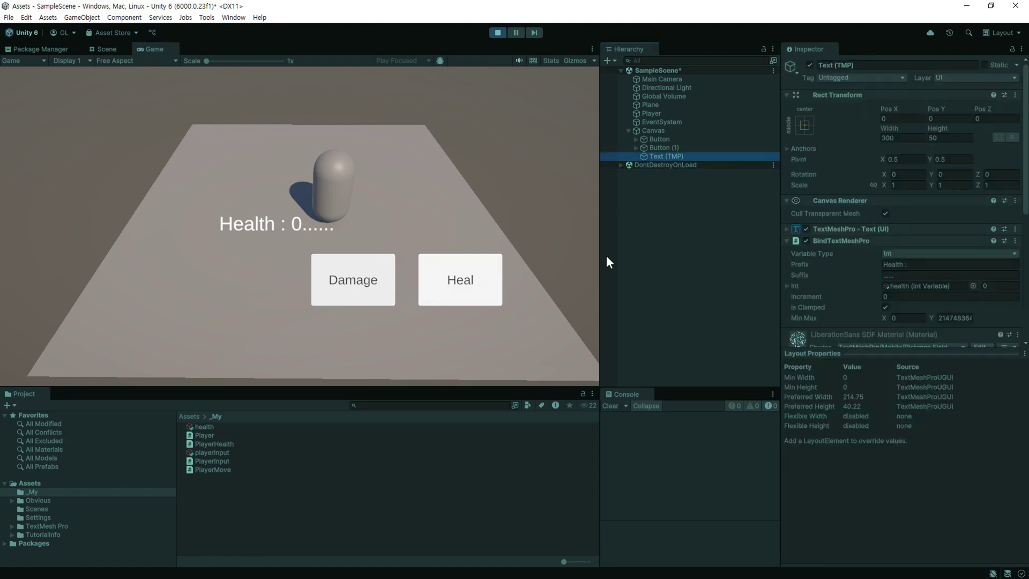
pyautogui.click(787, 286)
pyautogui.scroll(-5, 802, 280)
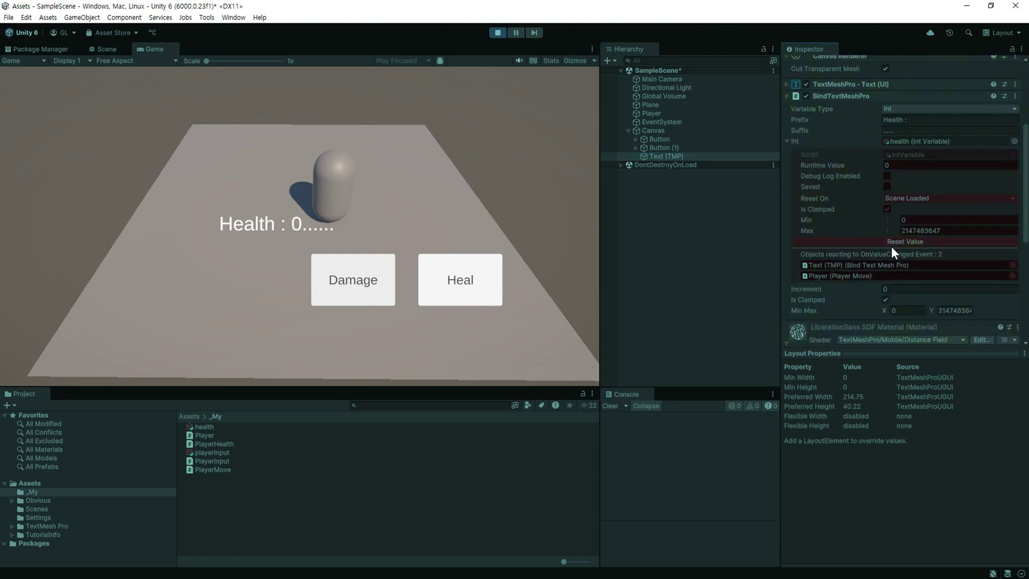